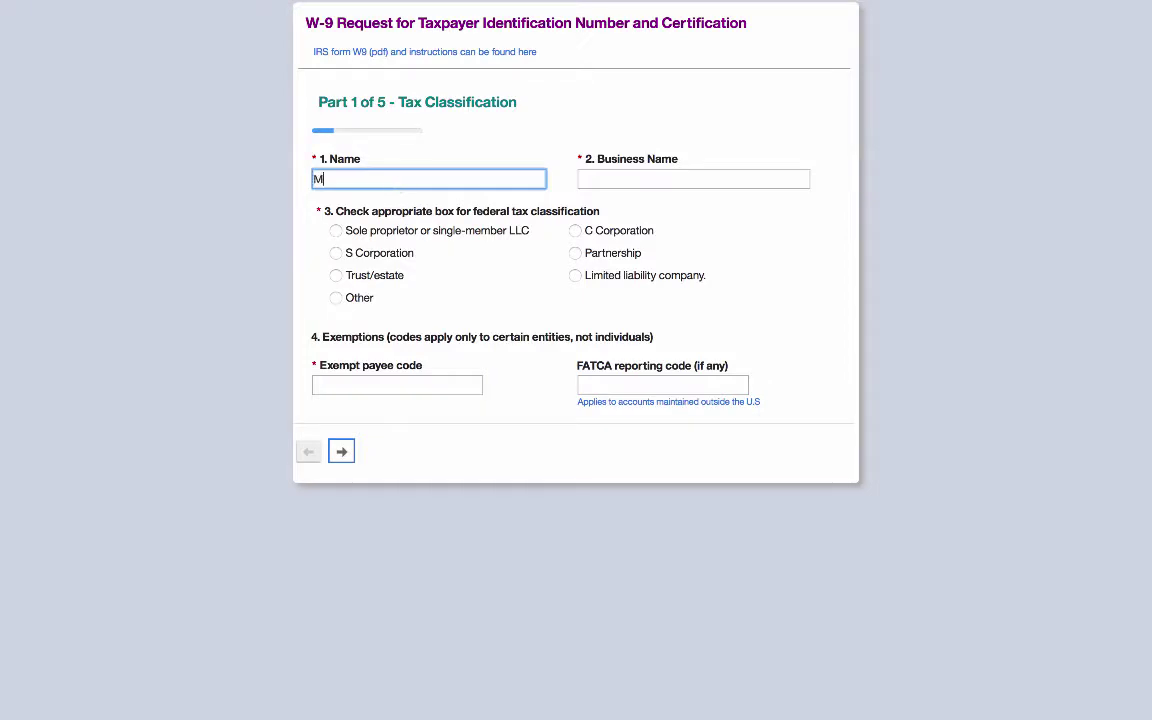
# - Enter the taxpayer and business names, classify as LLC Partnership, with exempt payee code 27267 and FATCA code 08002
pyautogui.press('Tab')
pyautogui.write('Ma')
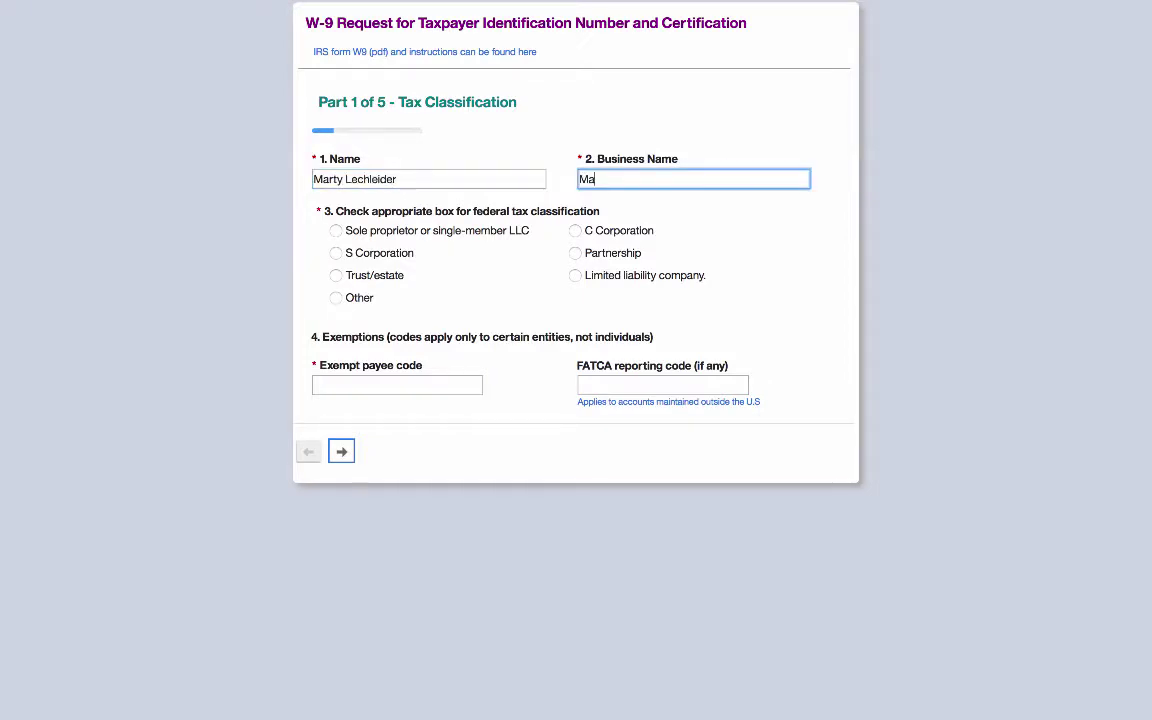
pyautogui.write("rty's Big FEB Business")
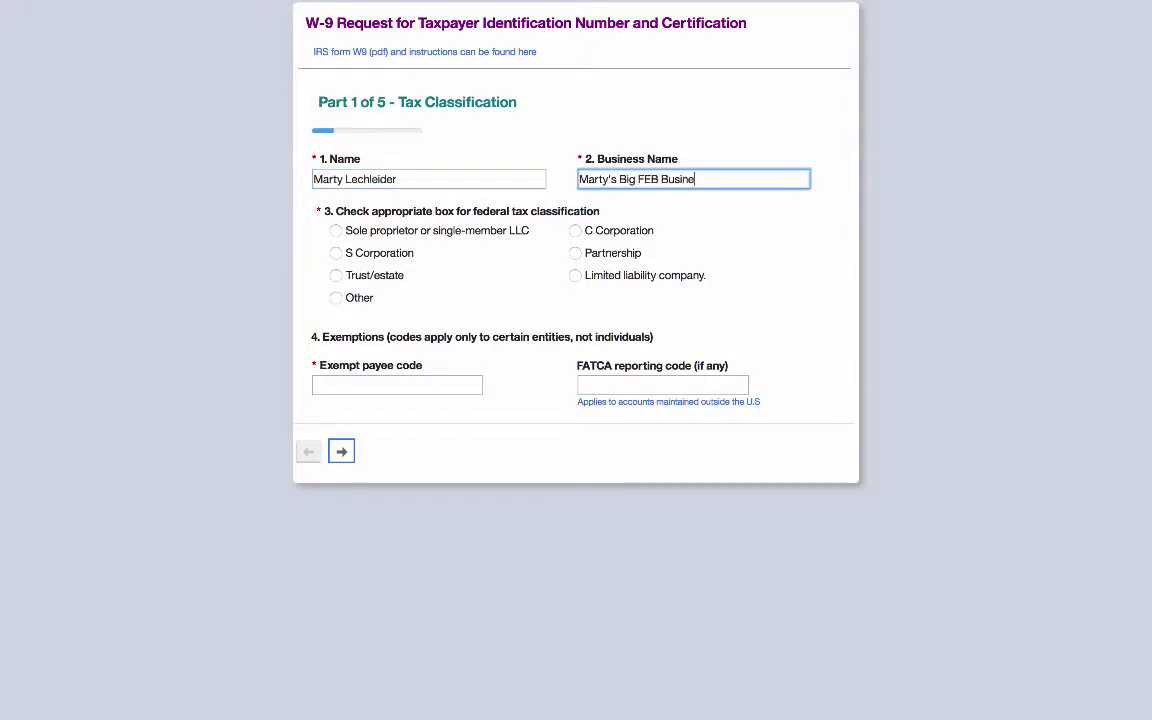
pyautogui.click(618, 255)
pyautogui.click(620, 276)
pyautogui.click(372, 378)
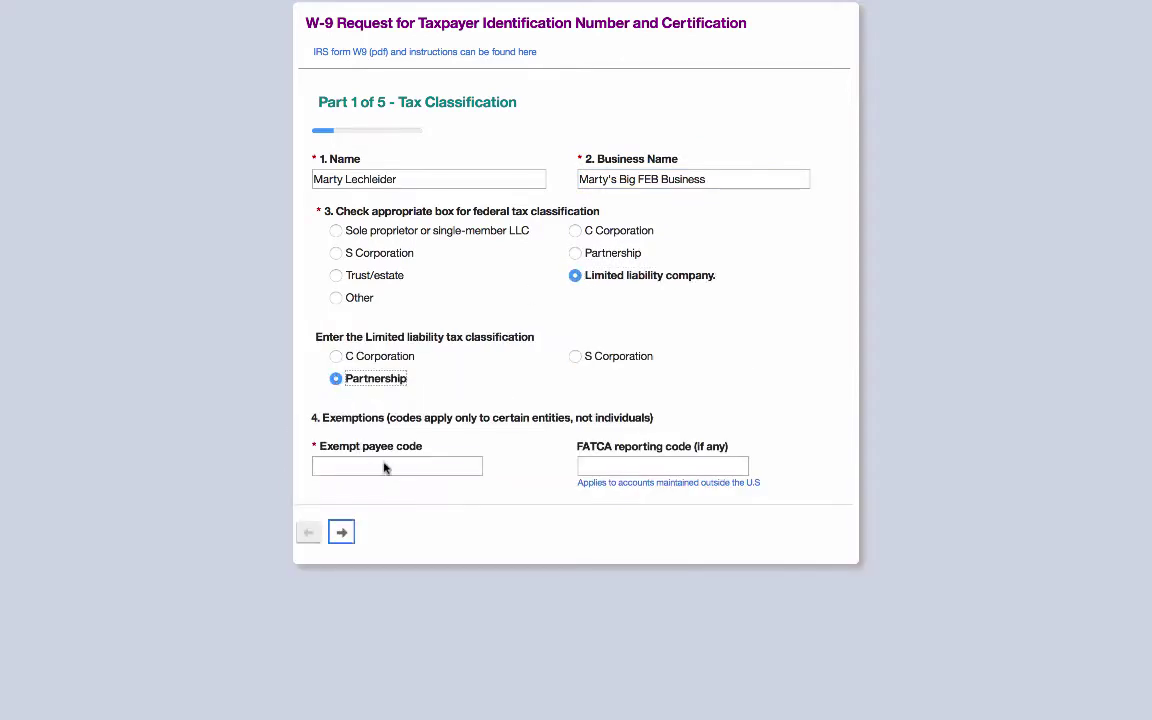
pyautogui.click(386, 466)
pyautogui.write('27267')
pyautogui.press('Tab')
pyautogui.write('08002')
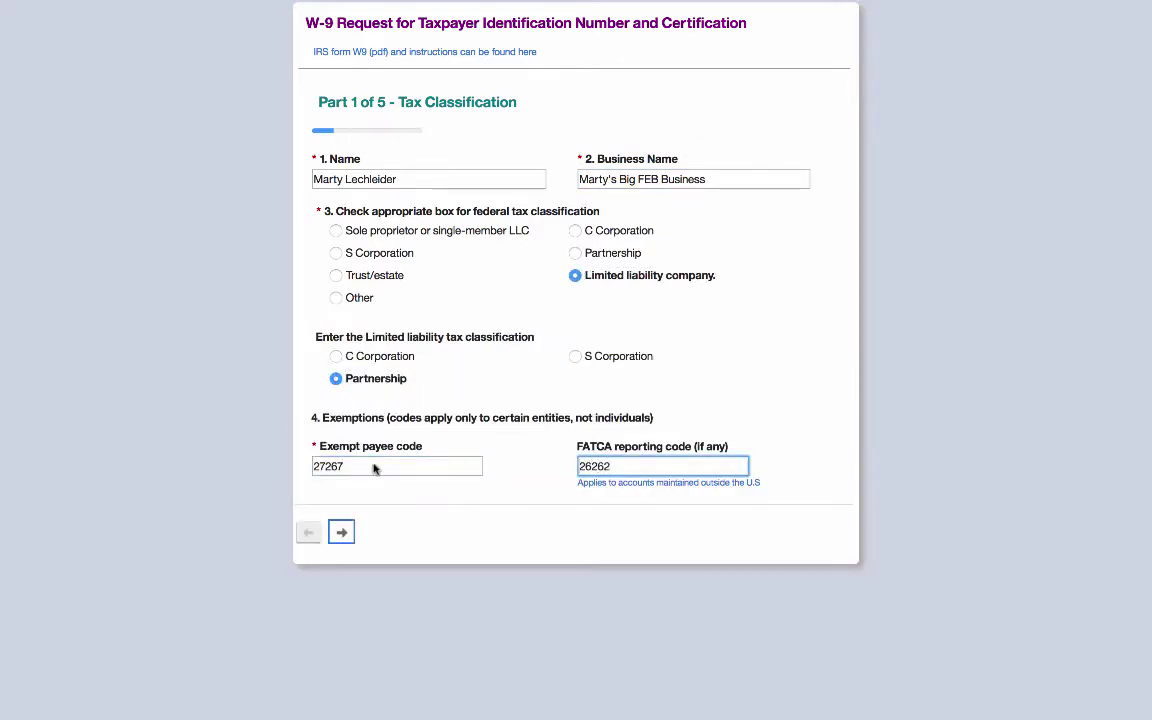
pyautogui.click(341, 532)
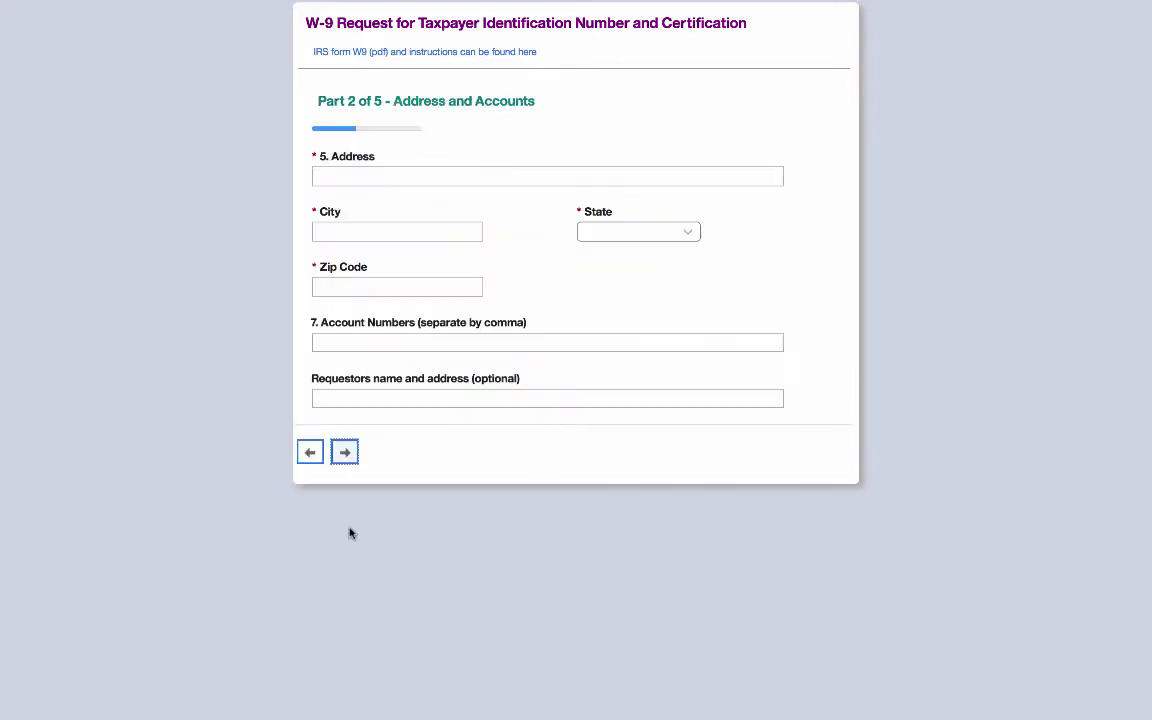
# - Fill in the street address, zip code, three account numbers and placeholder requester address text
pyautogui.click(390, 180)
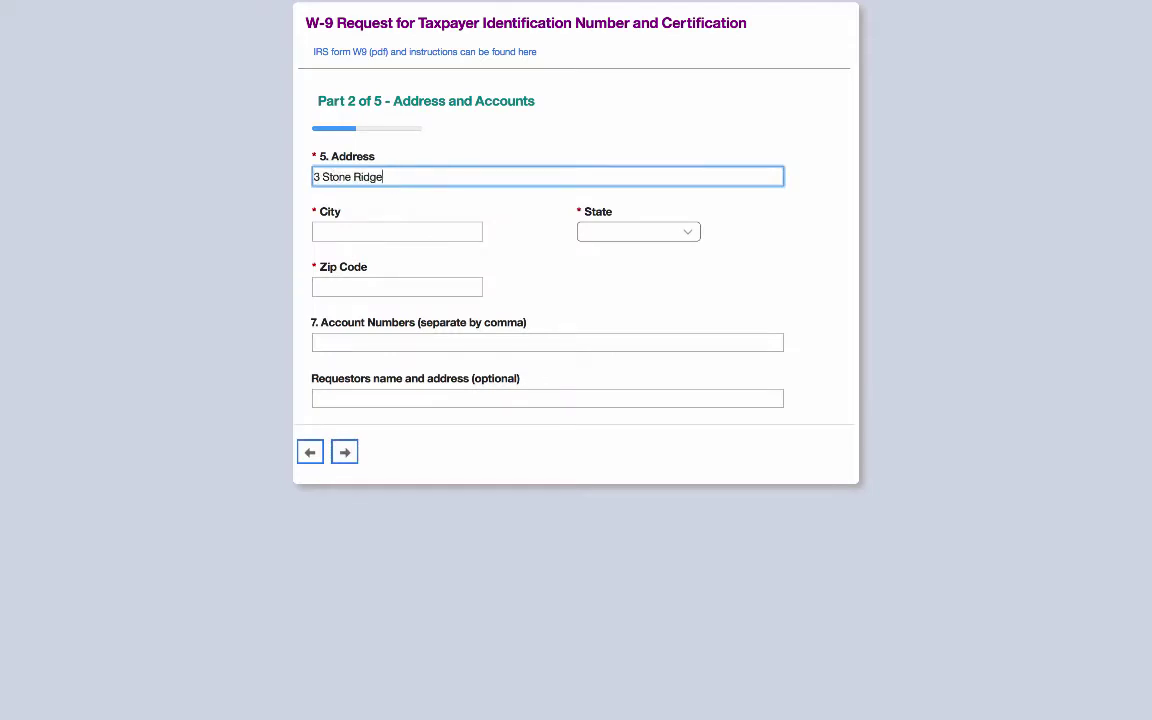
pyautogui.press('Tab')
pyautogui.press('Tab')
pyautogui.press('Tab')
pyautogui.write('01915')
pyautogui.press('Tab')
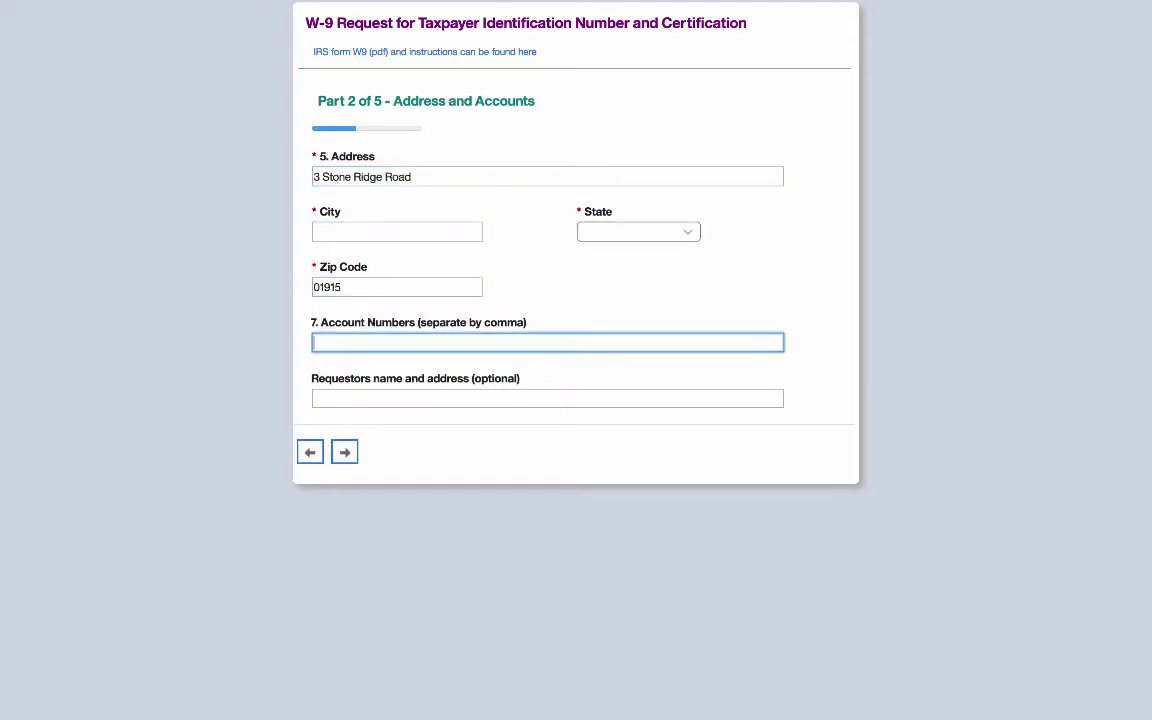
pyautogui.write('3123123,2313123,1232321')
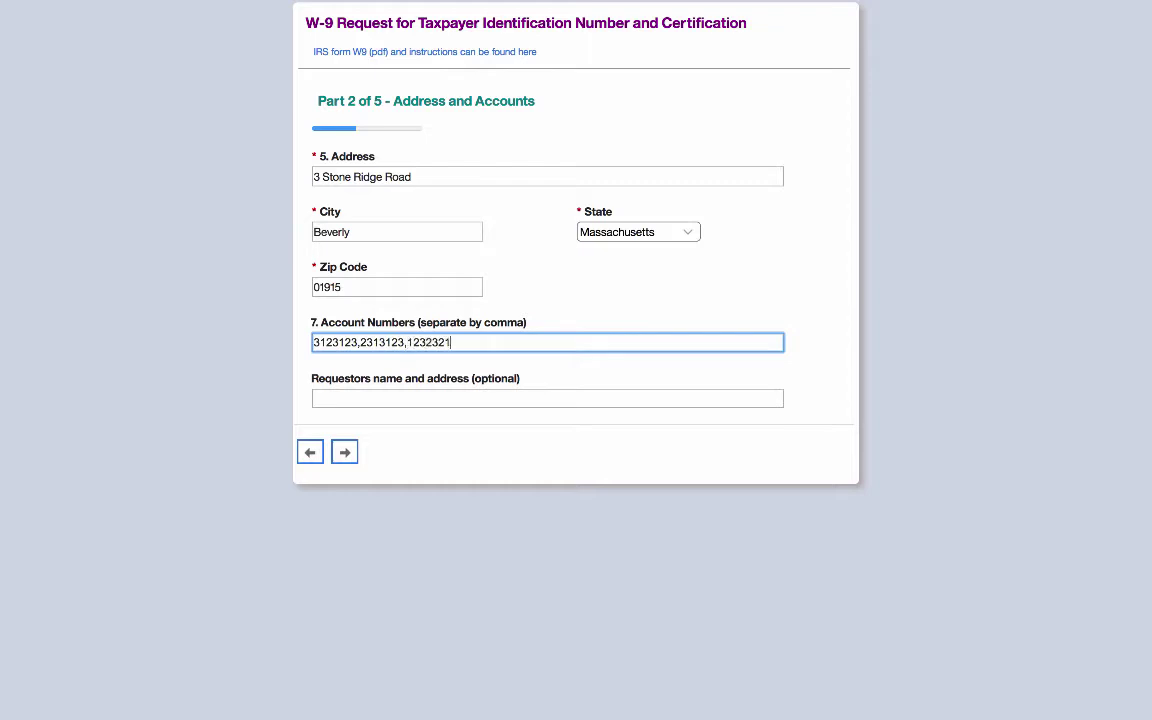
pyautogui.click(414, 404)
pyautogui.write('some other addr')
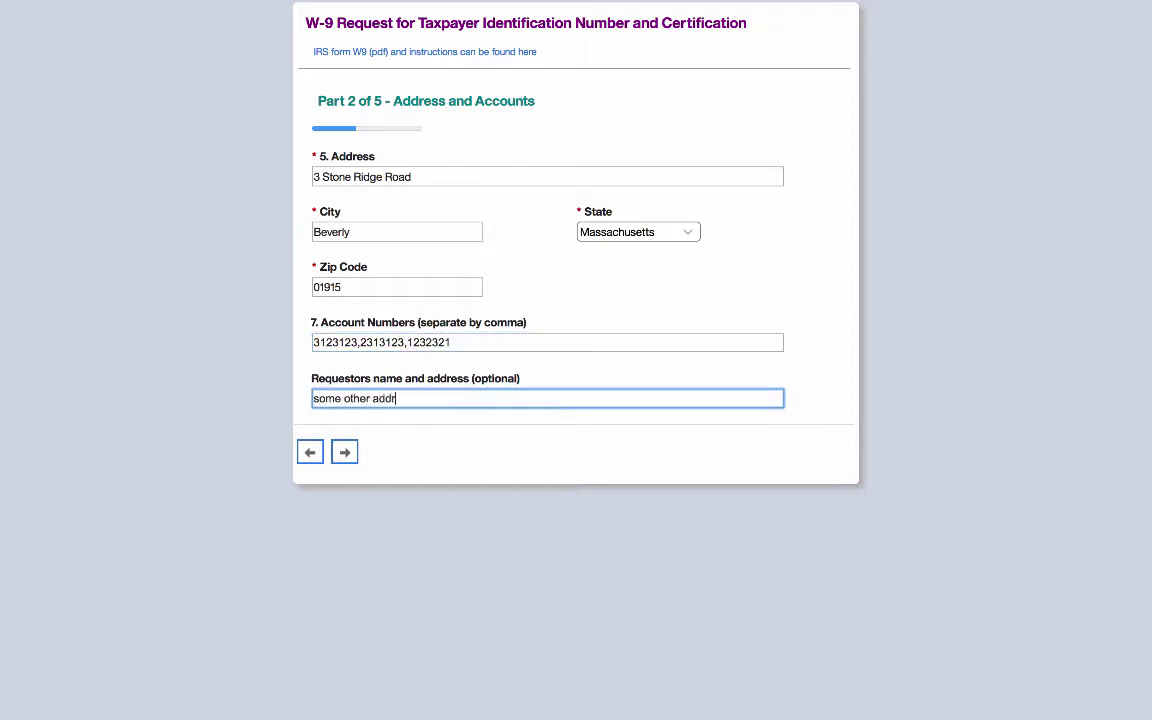
pyautogui.write('ess goes here')
pyautogui.click(347, 454)
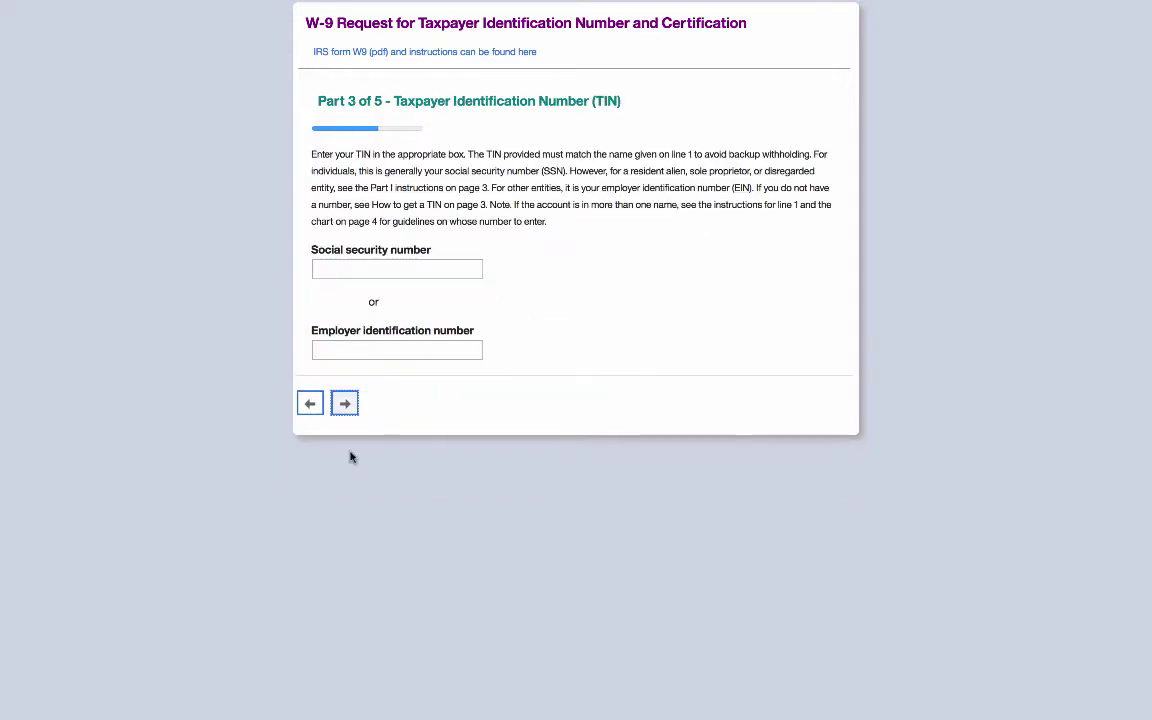
# - Enter the taxpayer's social security number and employer identification number in Part 3
pyautogui.click(373, 266)
pyautogui.write('111-22-3333')
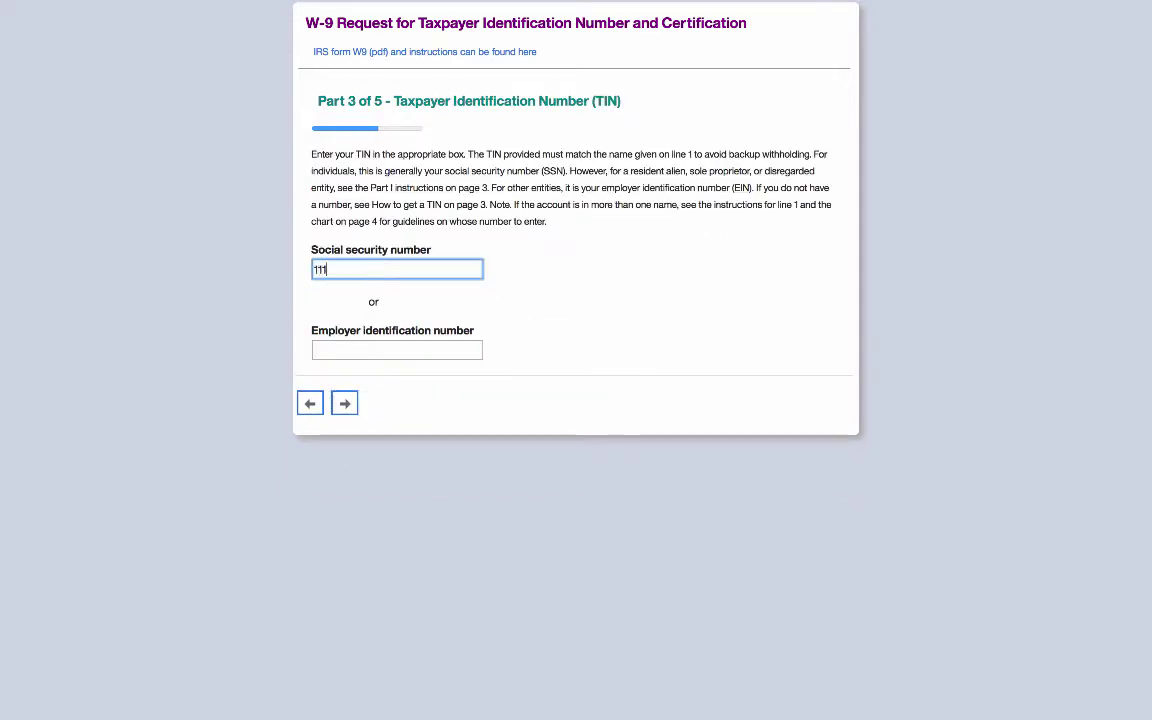
pyautogui.click(468, 350)
pyautogui.write('11-2222222')
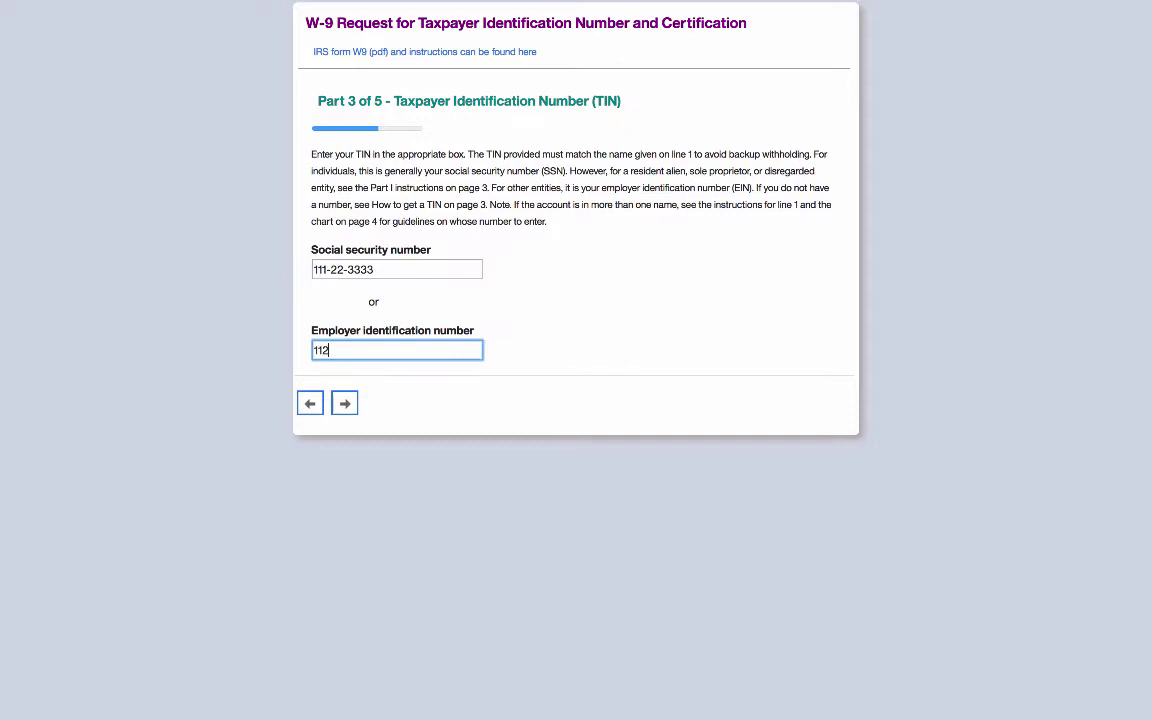
pyautogui.click(573, 345)
pyautogui.click(344, 403)
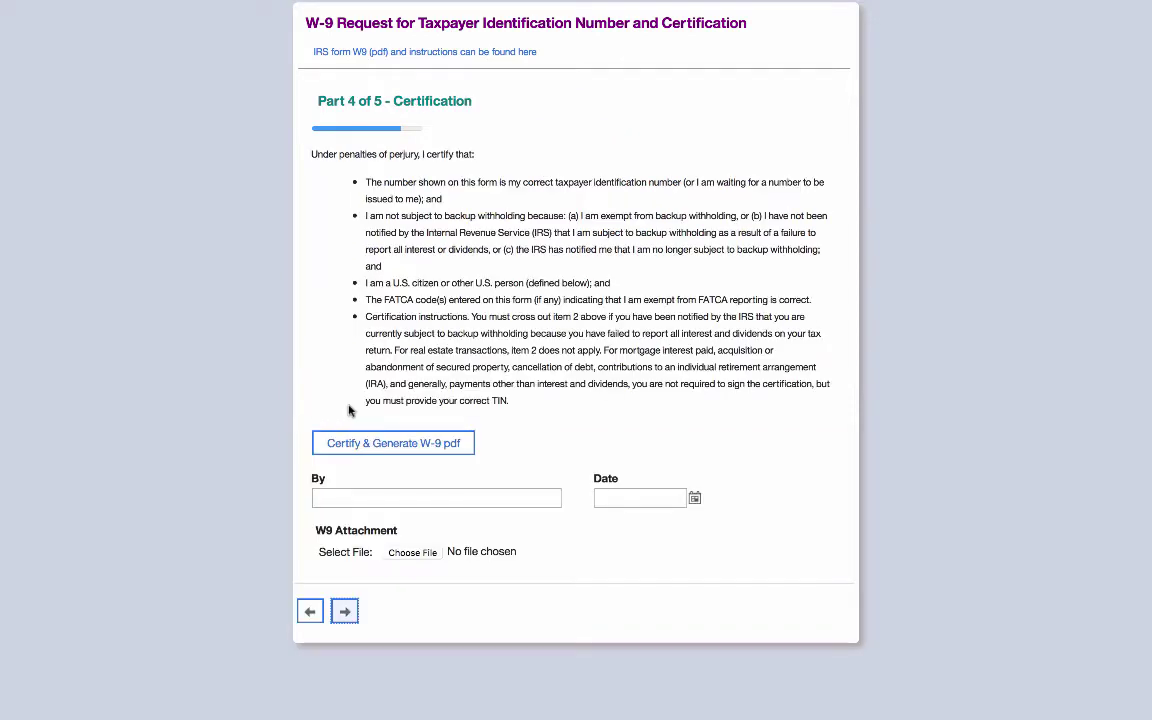
# - Check the IRS W-9 instructions, then certify and attach the generated W-9 PDF
pyautogui.click(518, 52)
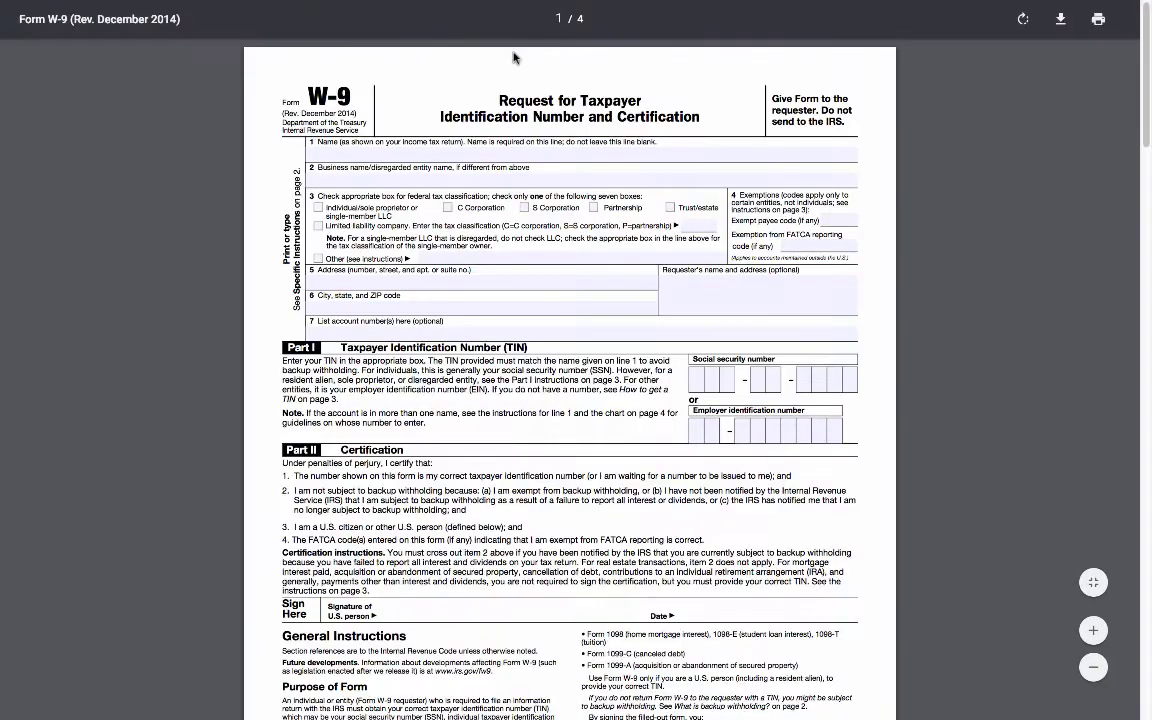
pyautogui.moveTo(497, 5)
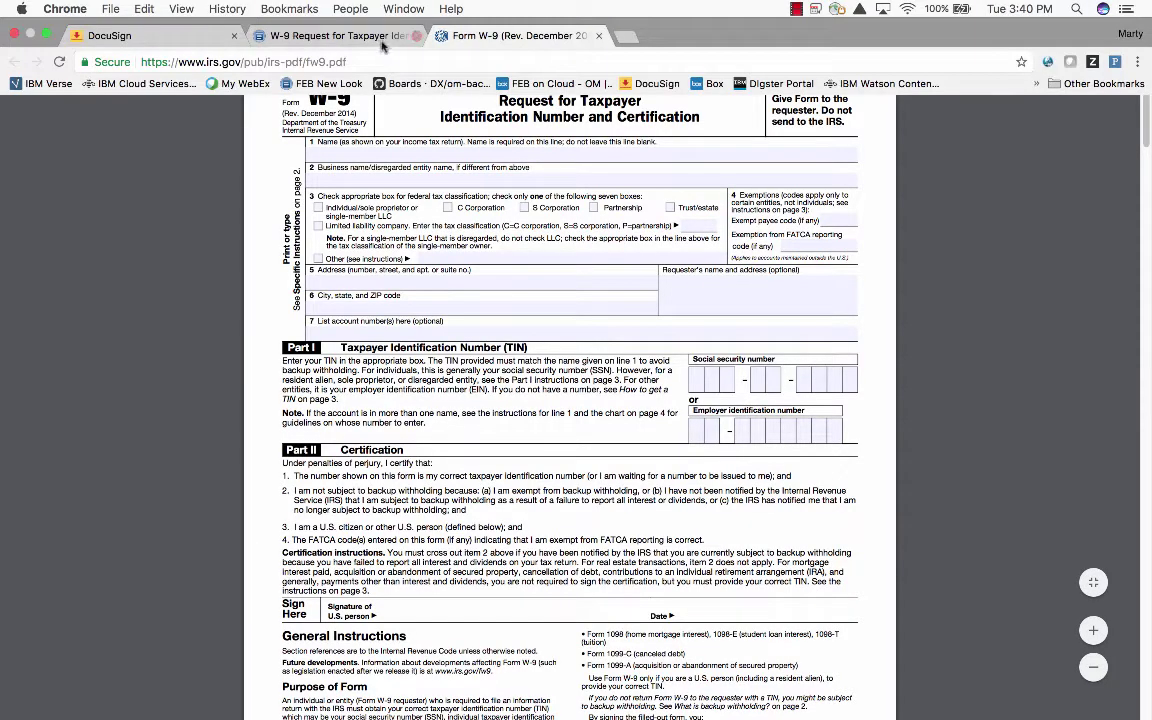
pyautogui.click(340, 36)
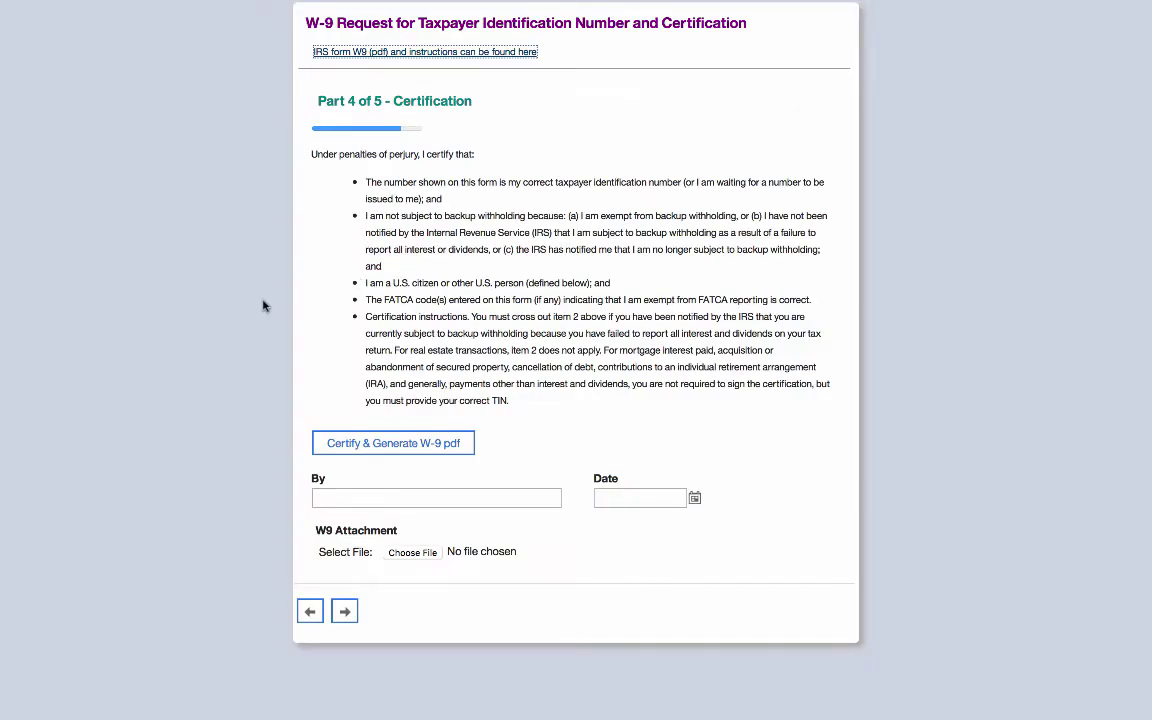
pyautogui.click(405, 456)
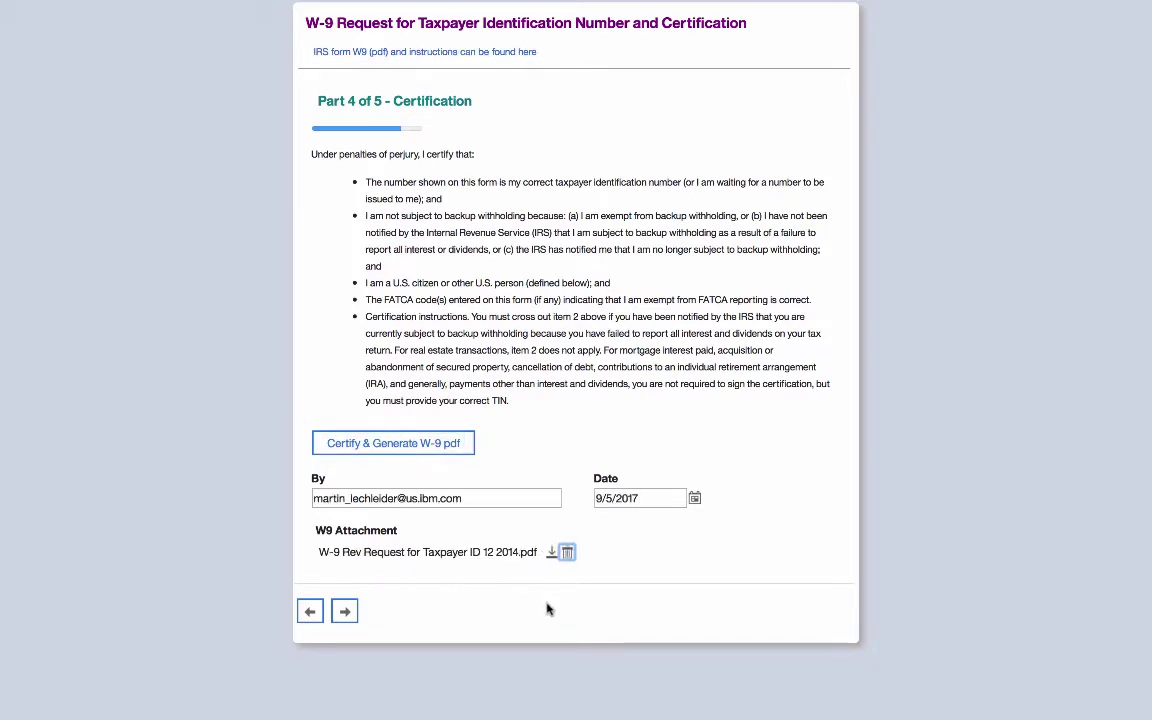
pyautogui.click(342, 612)
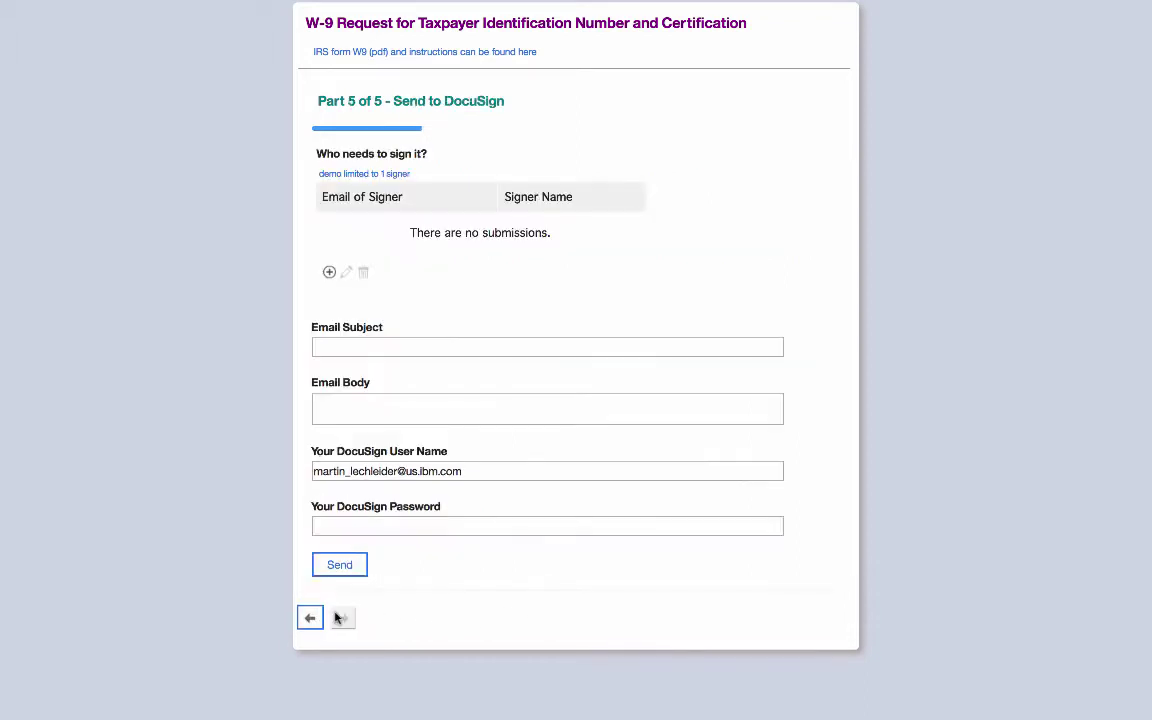
# - Add one signer to the recipients table with the suggested e-mail and the signer's full name
pyautogui.click(329, 275)
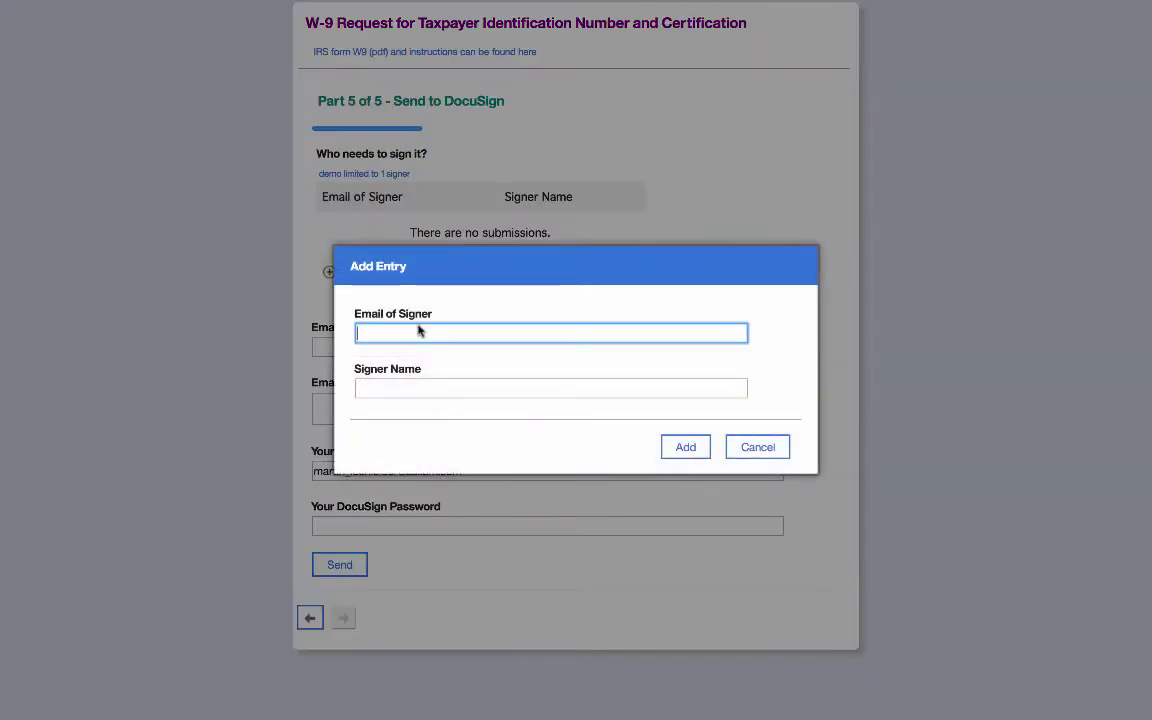
pyautogui.click(419, 331)
pyautogui.click(422, 352)
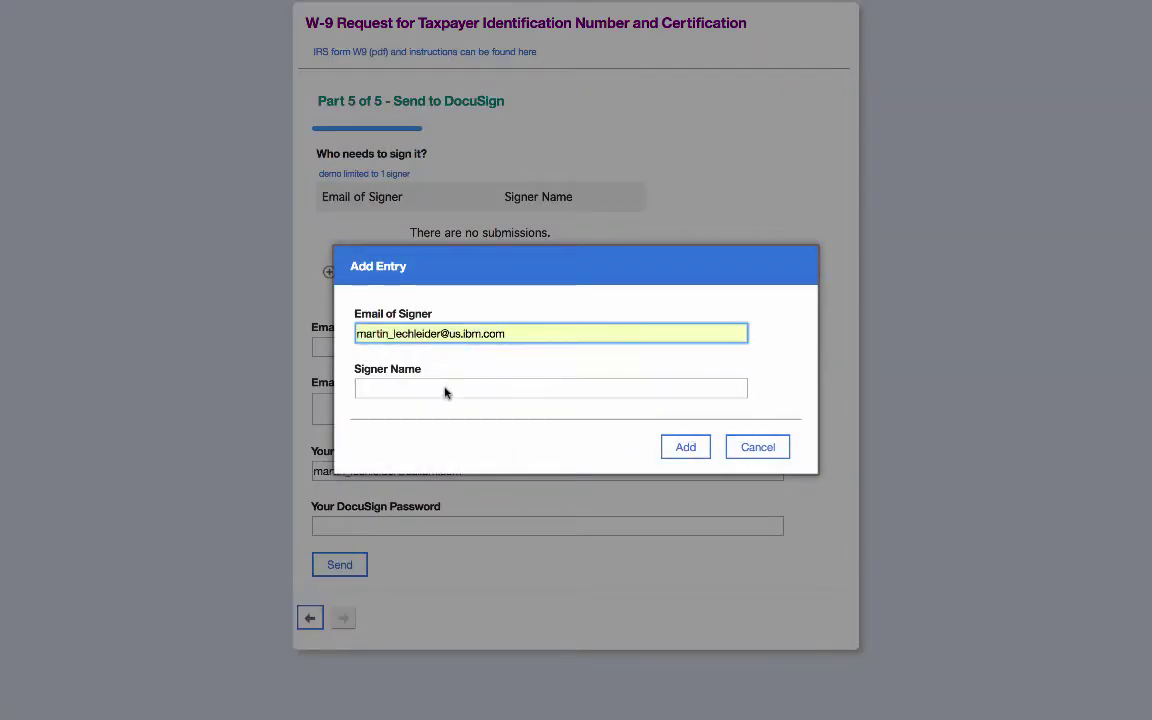
pyautogui.click(446, 392)
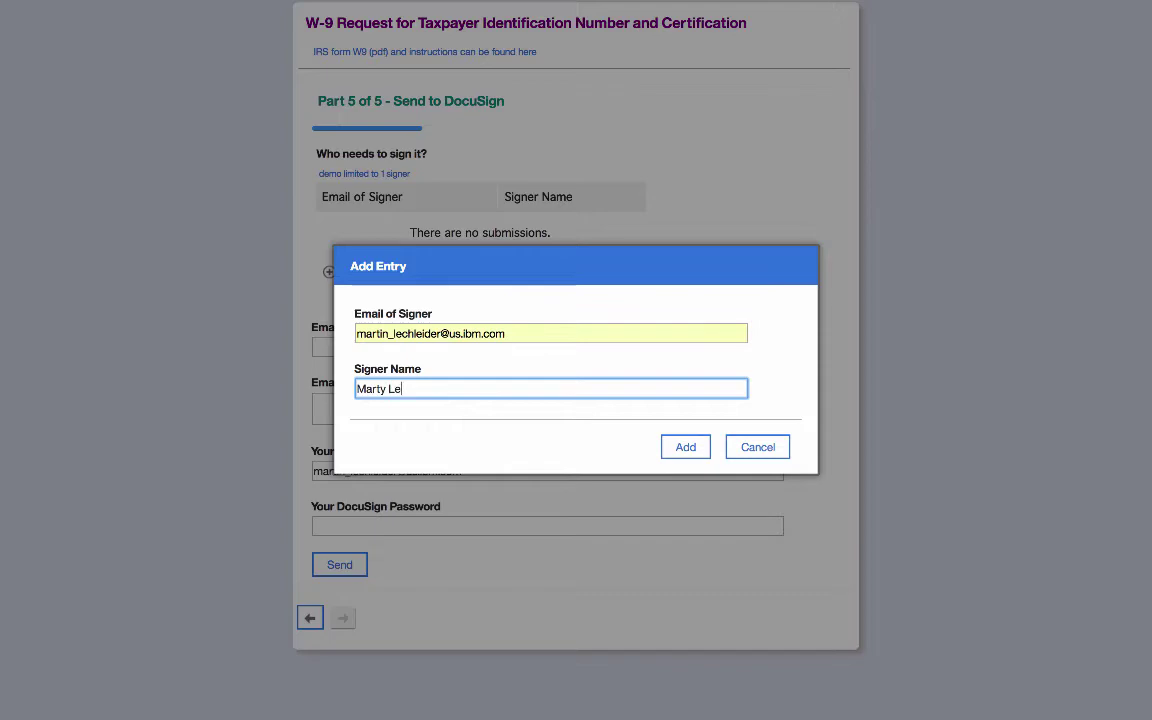
pyautogui.click(687, 447)
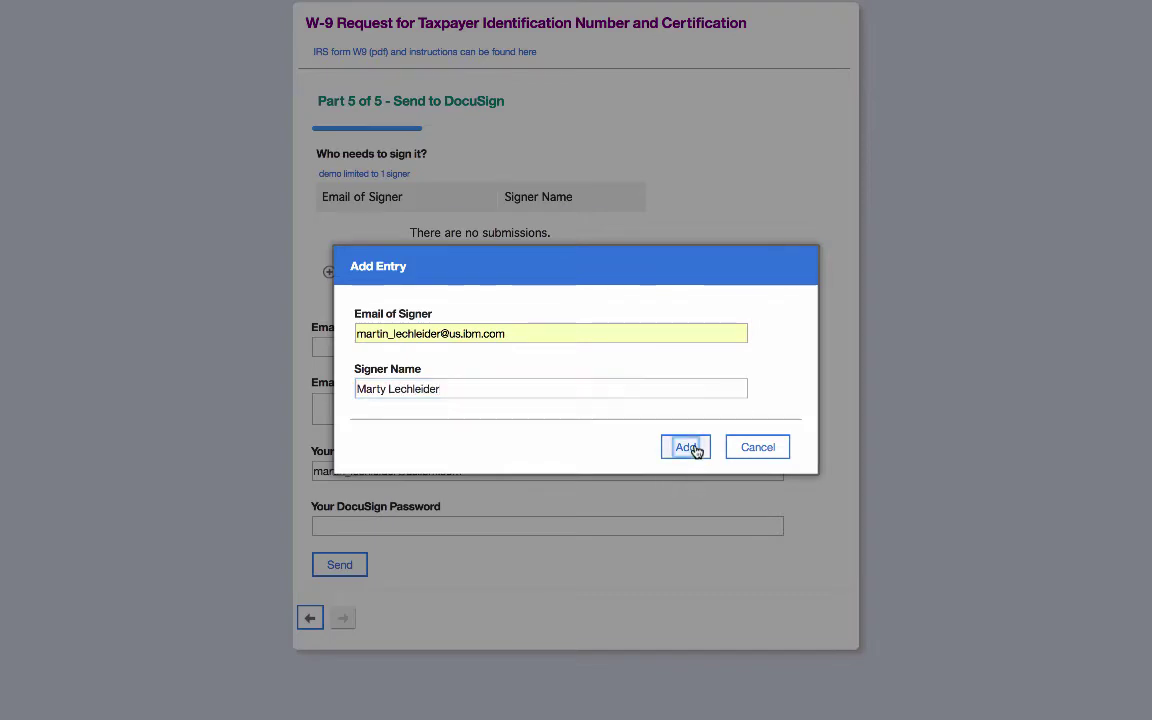
# - Send the envelope with subject 'FEB Sedningding a doc to DocuSign', body 'some mo' and the account password
pyautogui.click(544, 347)
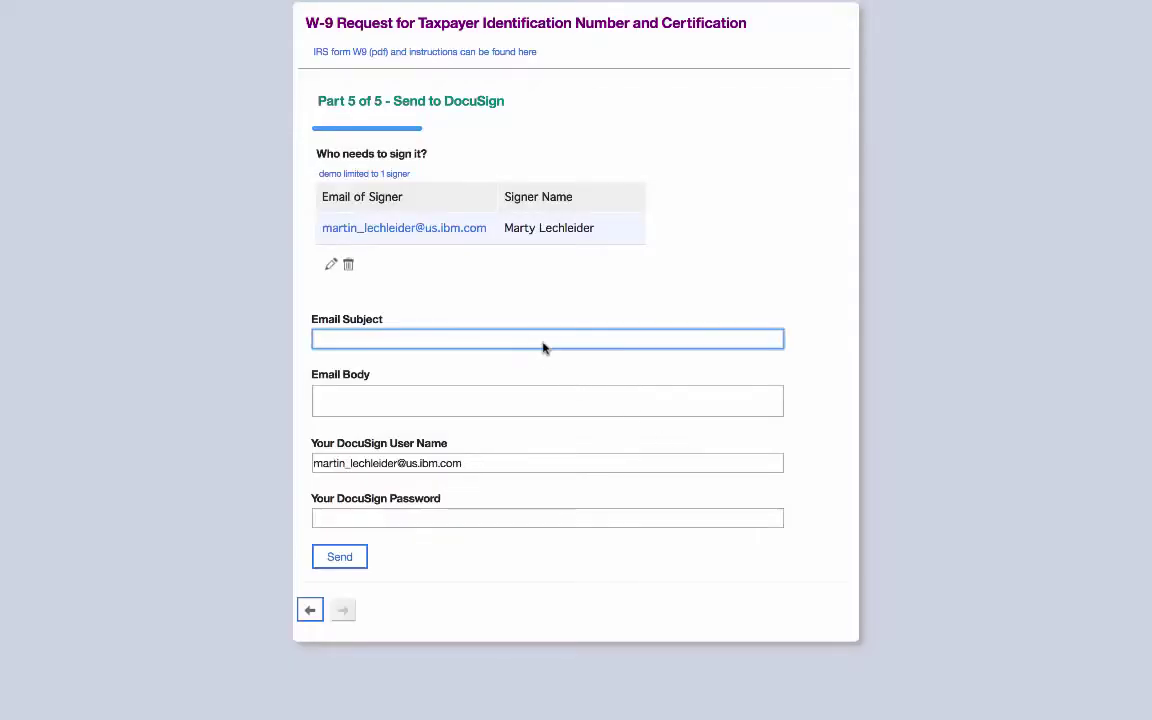
pyautogui.write('FEB ')
pyautogui.write('Sedning')
pyautogui.write('ding a doc to Doc')
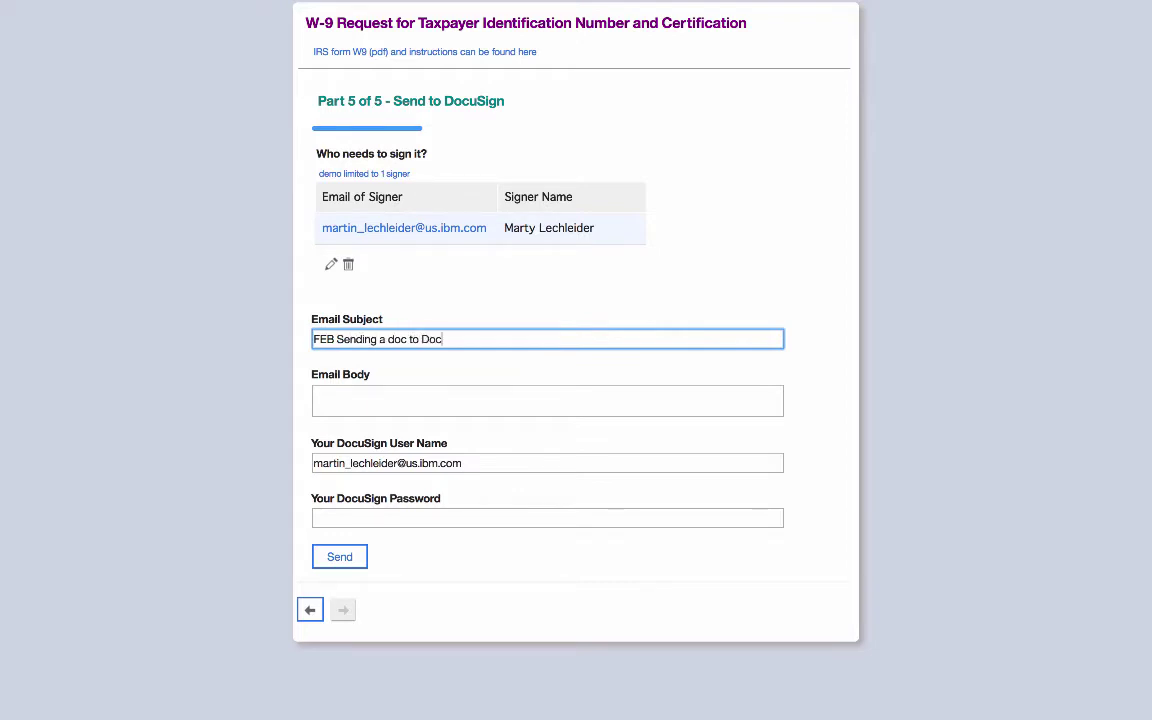
pyautogui.write('uSign')
pyautogui.click(522, 402)
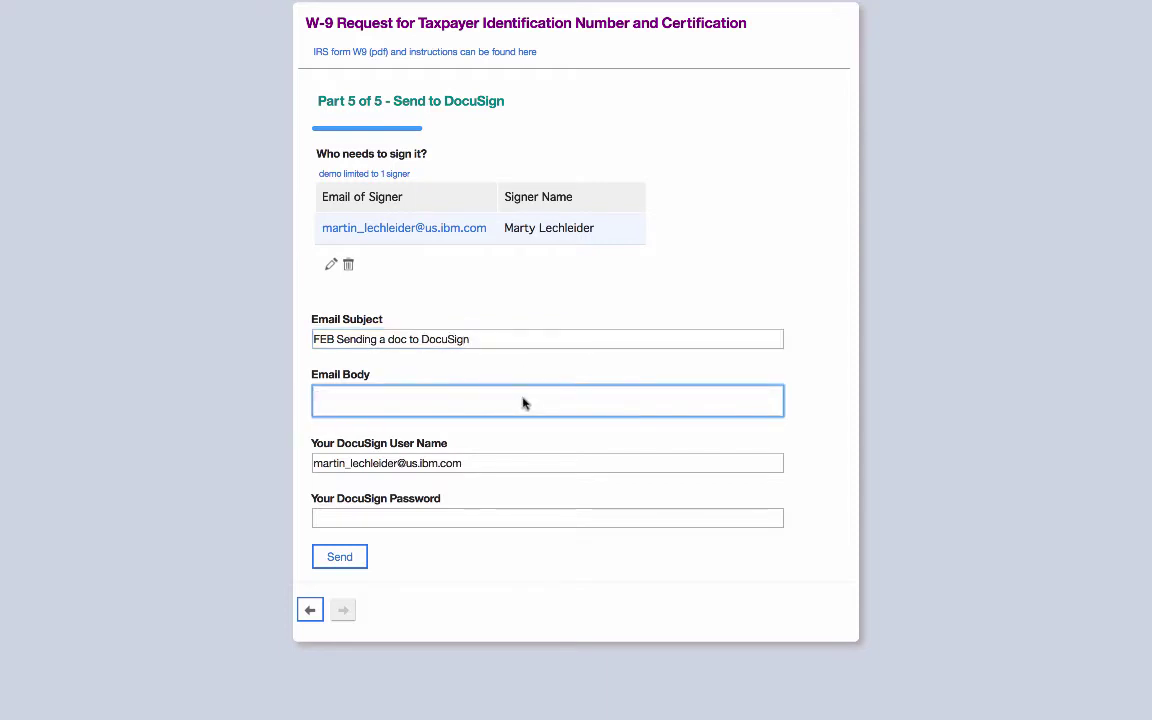
pyautogui.write('some more text')
pyautogui.click(532, 514)
pyautogui.write('•••••')
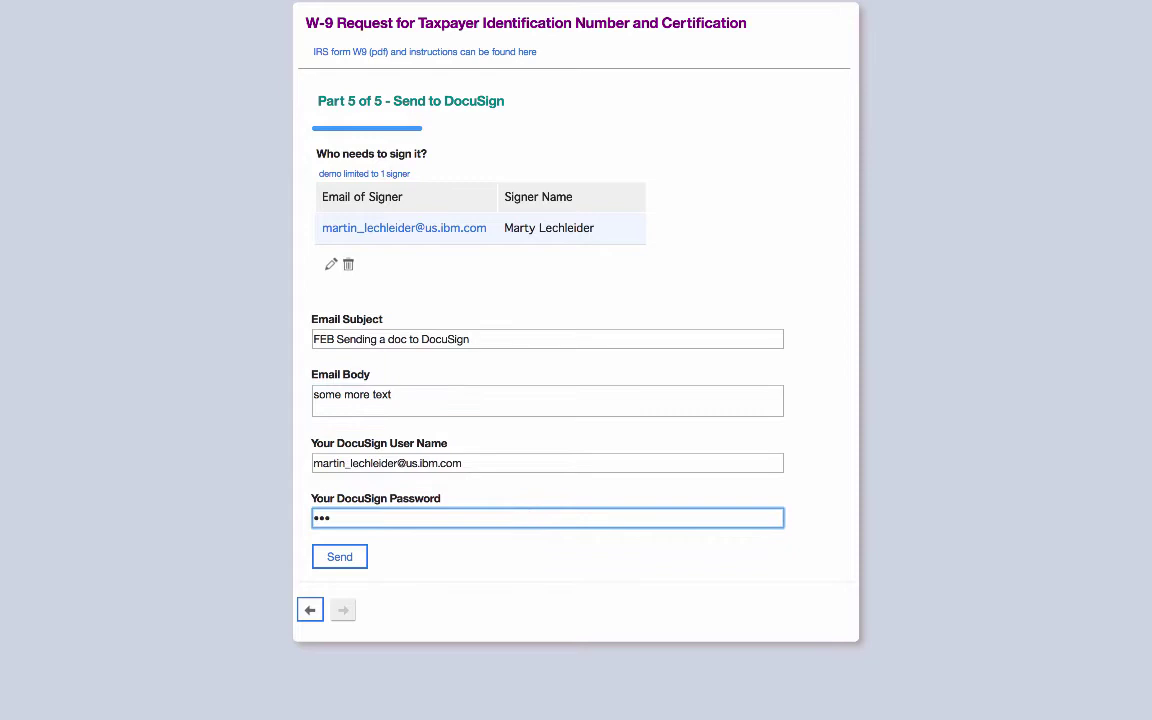
pyautogui.click(337, 562)
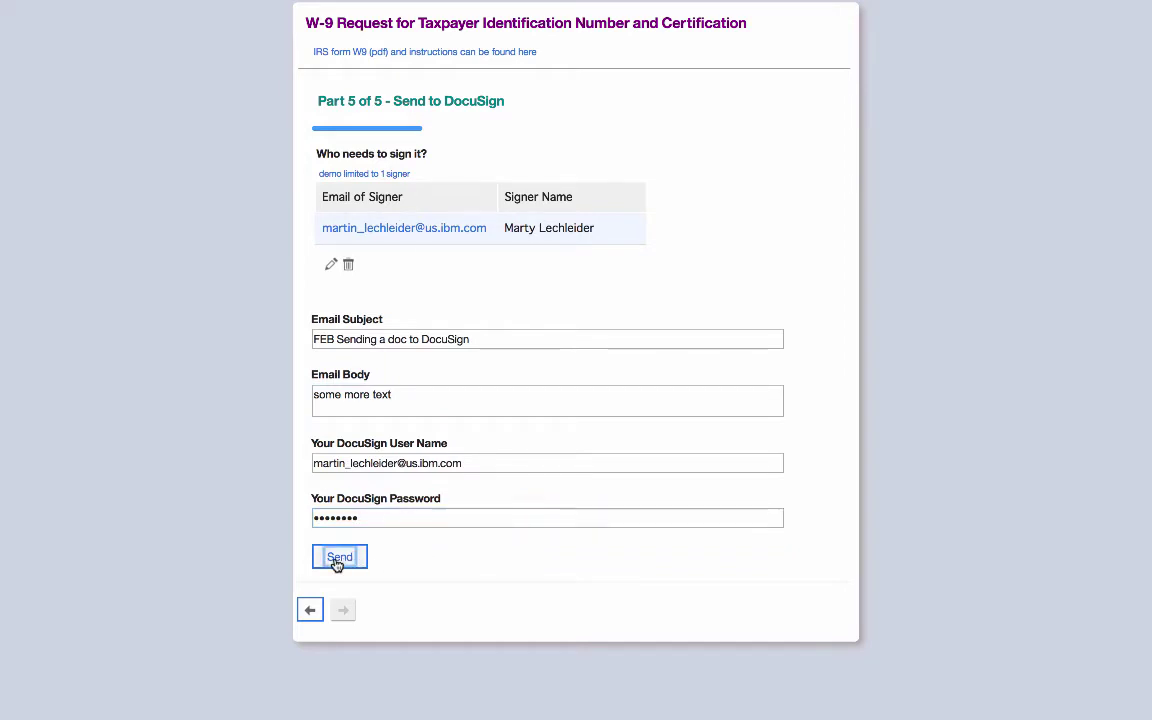
pyautogui.scroll(-1, 365, 561)
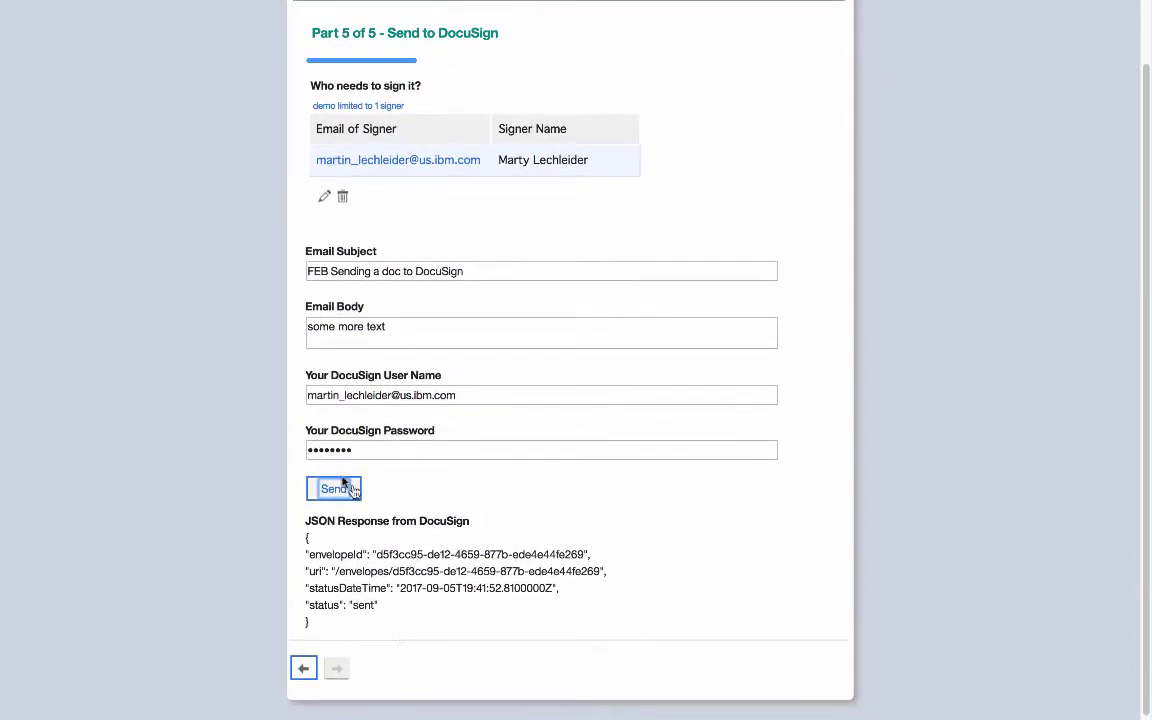
# - In the DocuSign account, list the envelopes awaiting my signature and open the W-9 envelope
pyautogui.moveTo(211, 6)
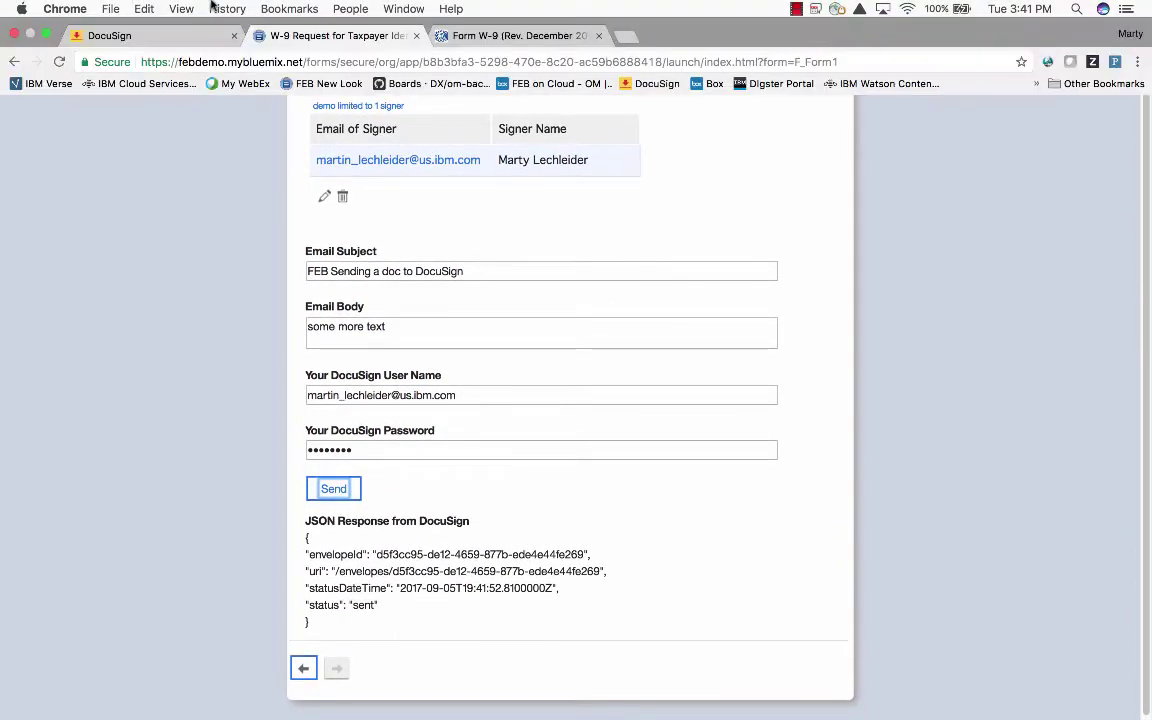
pyautogui.click(146, 37)
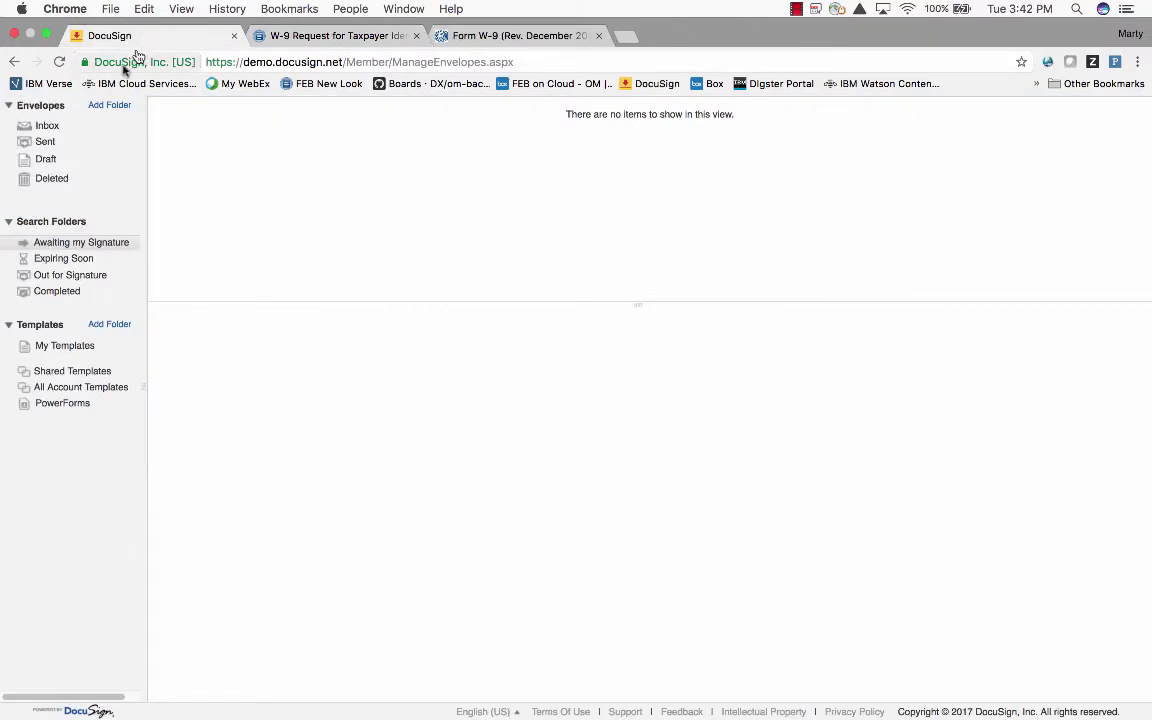
pyautogui.click(47, 127)
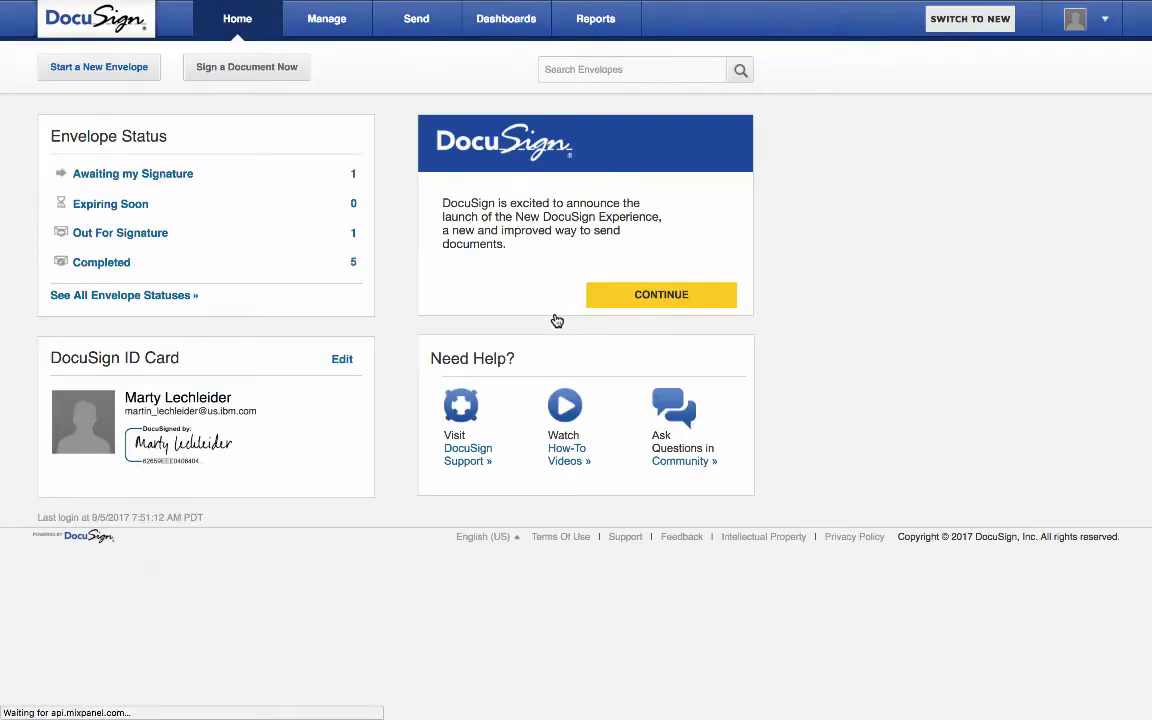
pyautogui.click(133, 174)
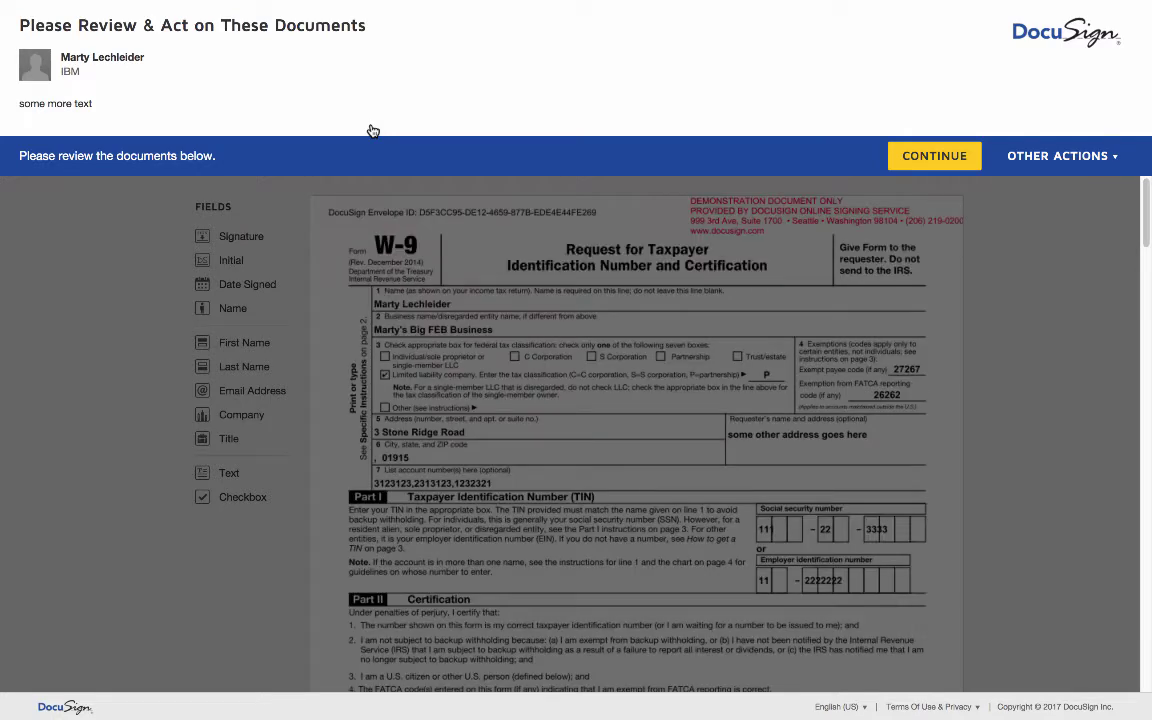
# - Place a signature and signing date on the W-9 lines, then finish without sending copies
pyautogui.click(964, 161)
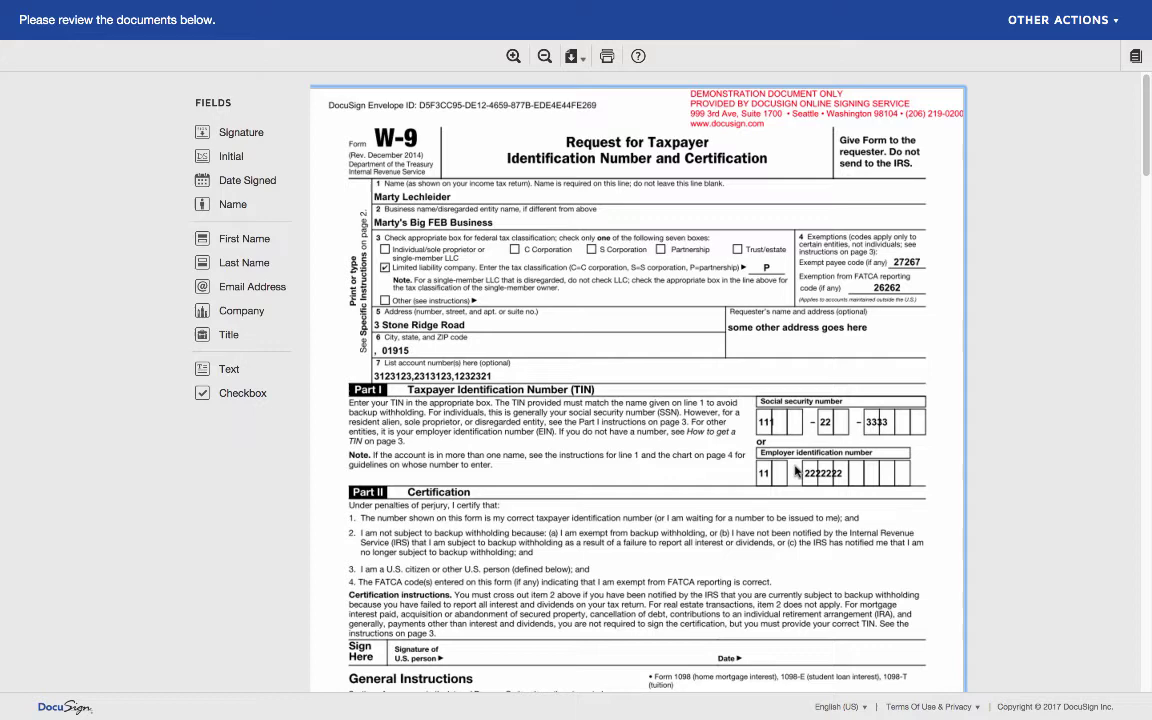
pyautogui.scroll(-5, 797, 472)
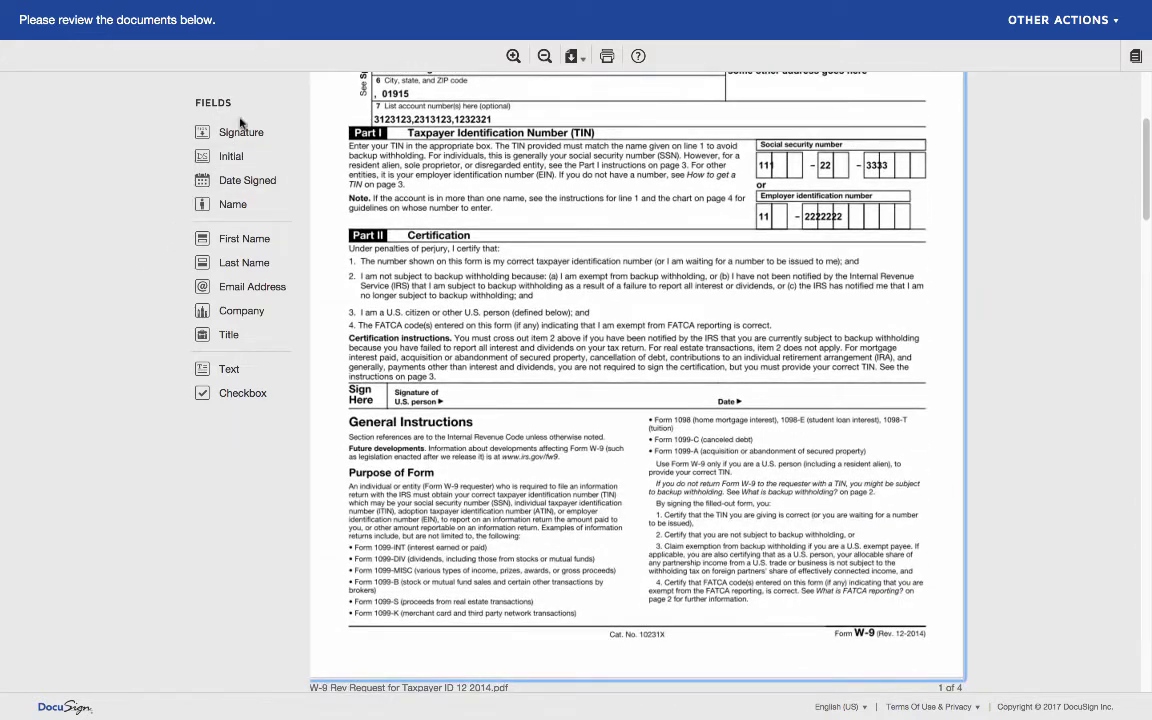
pyautogui.moveTo(240, 134)
pyautogui.mouseDown()
pyautogui.moveTo(410, 325)
pyautogui.moveTo(535, 403)
pyautogui.mouseUp()
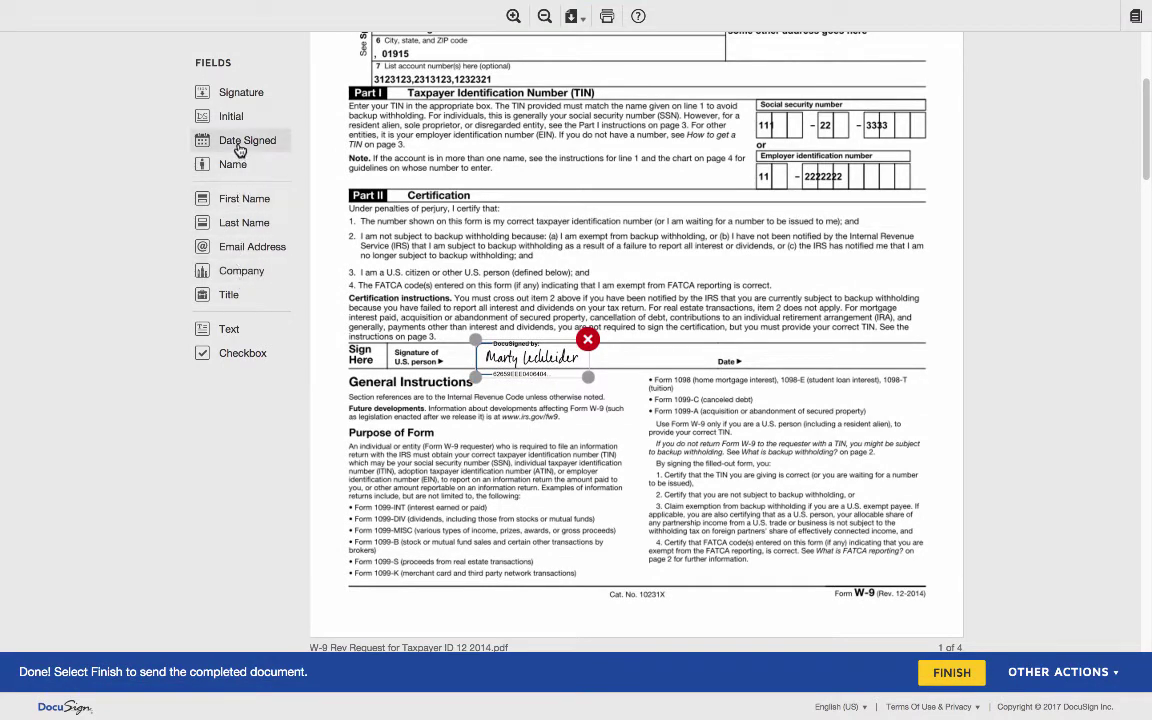
pyautogui.moveTo(240, 150); pyautogui.dragTo(785, 358)
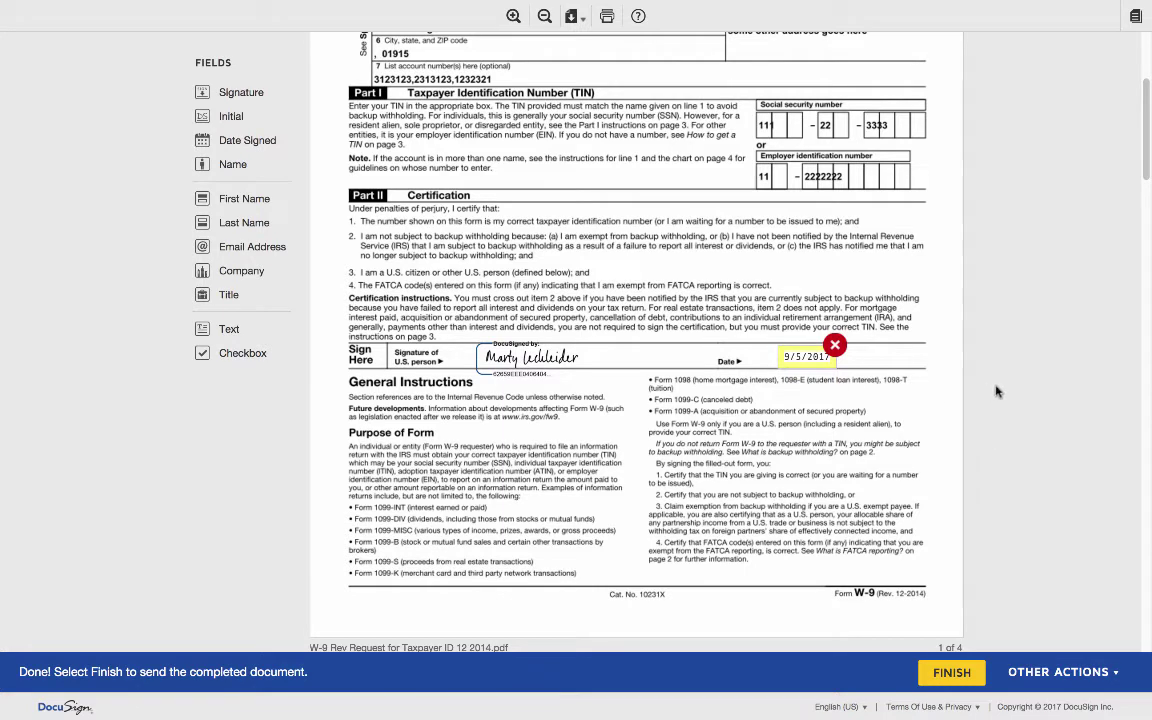
pyautogui.click(957, 678)
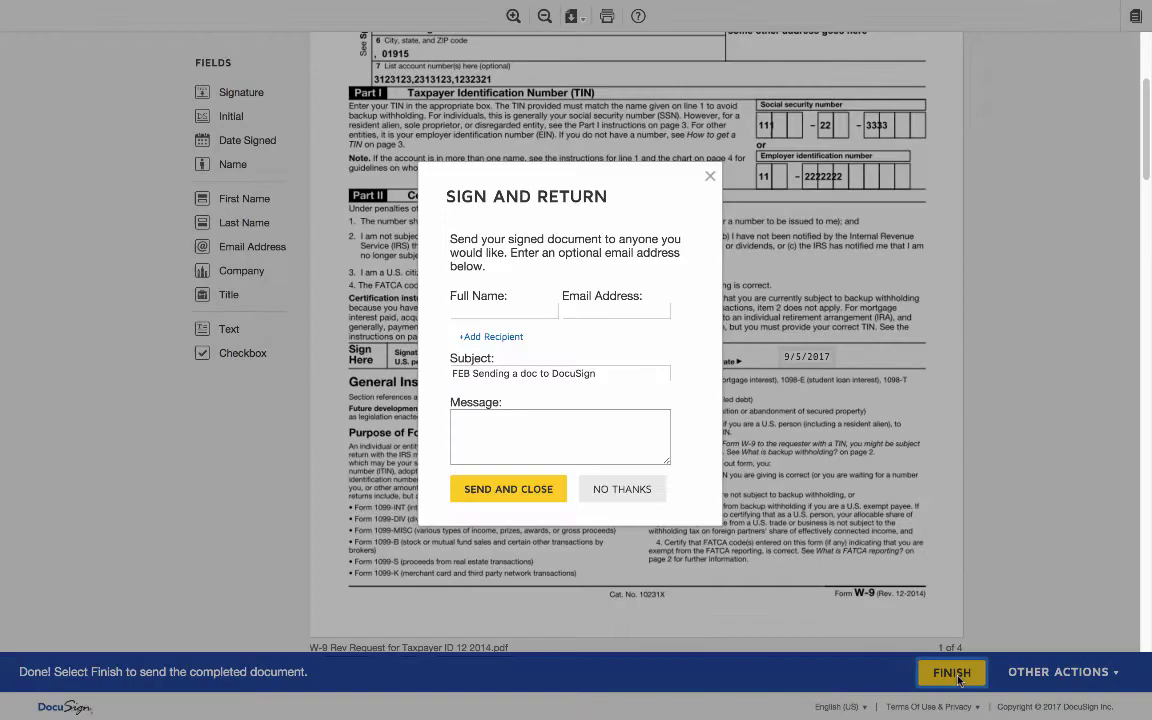
pyautogui.click(630, 496)
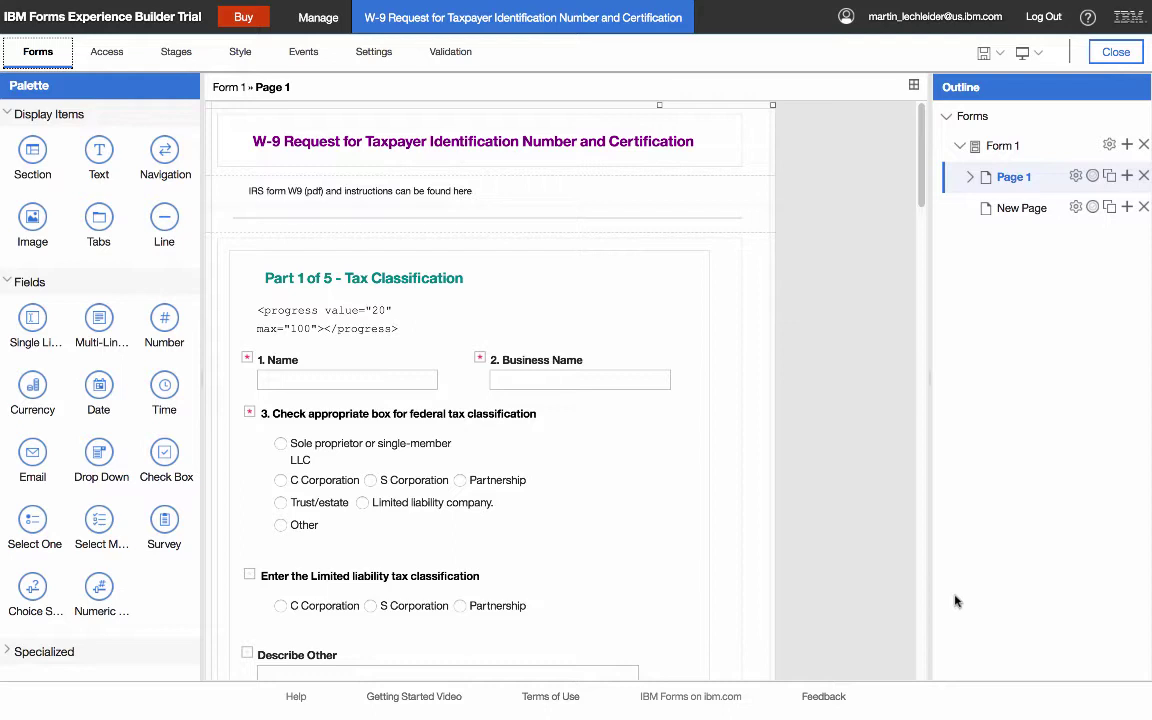
# - Edit the W-9 PDF service configuration, set Service Catalog to Documents, and view its Inputs
pyautogui.click(376, 54)
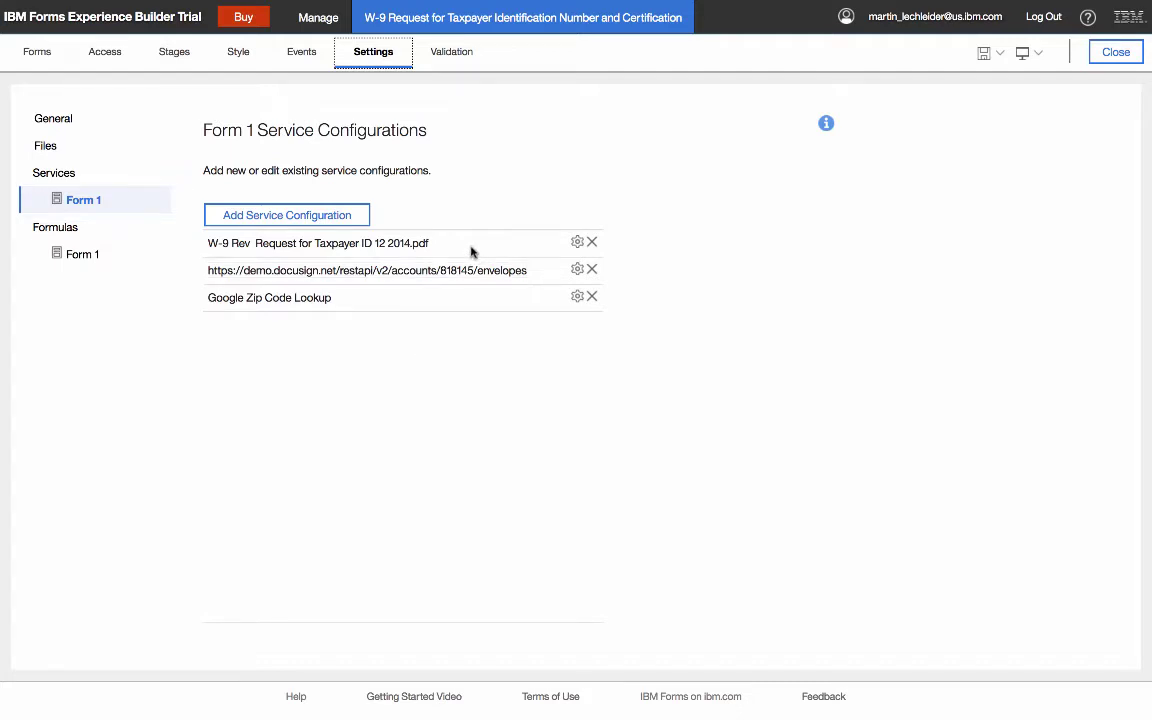
pyautogui.click(577, 242)
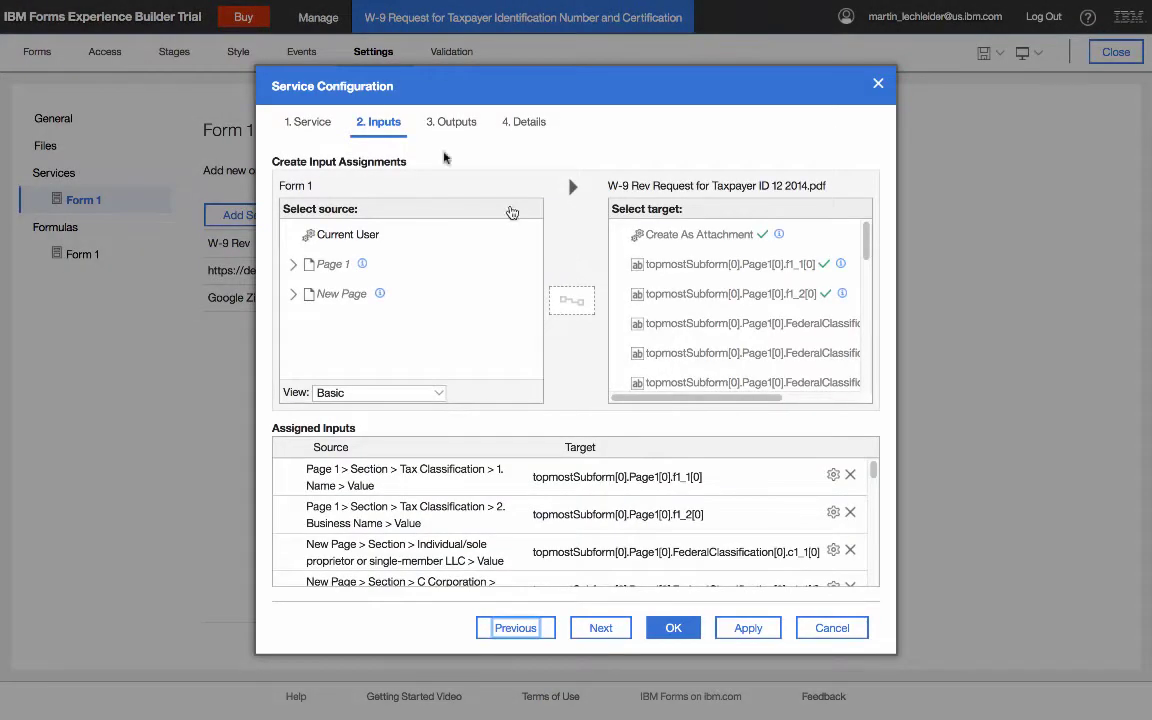
pyautogui.click(322, 122)
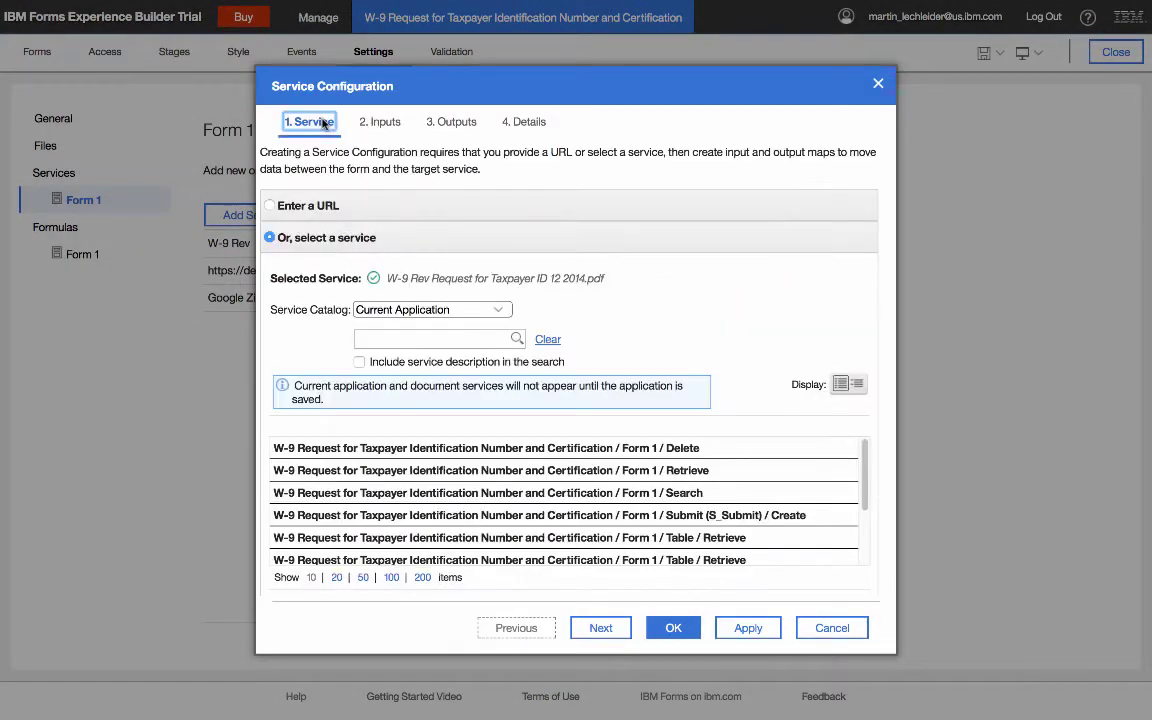
pyautogui.click(459, 310)
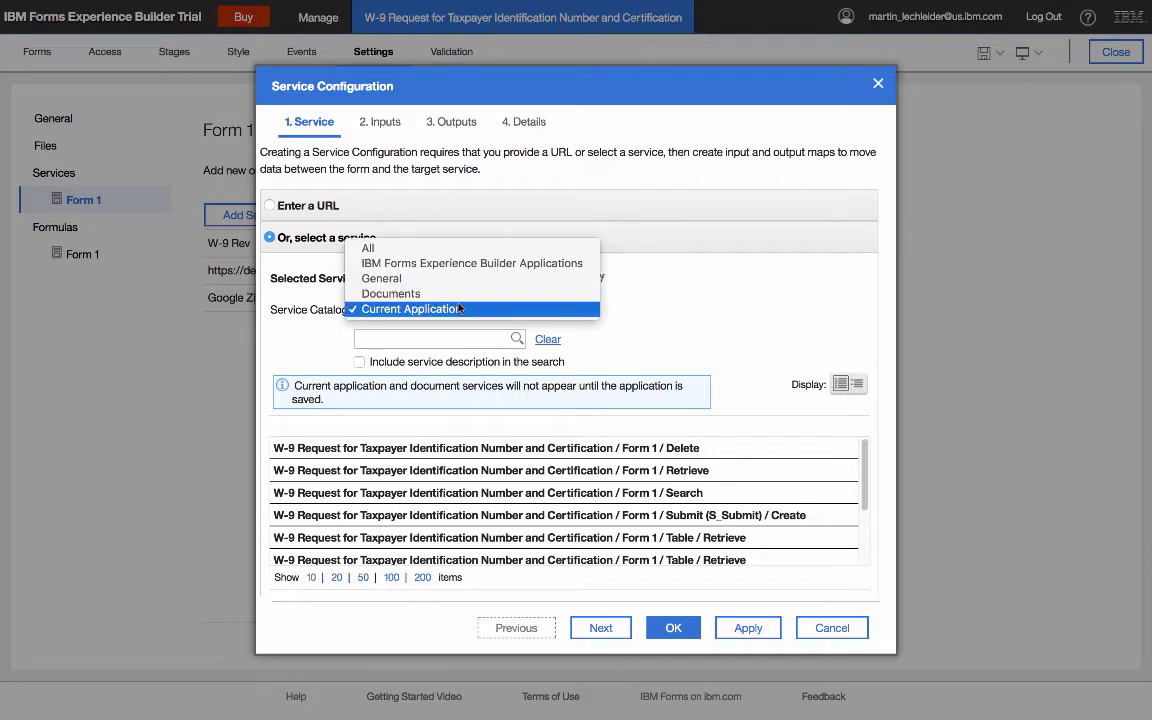
pyautogui.click(452, 294)
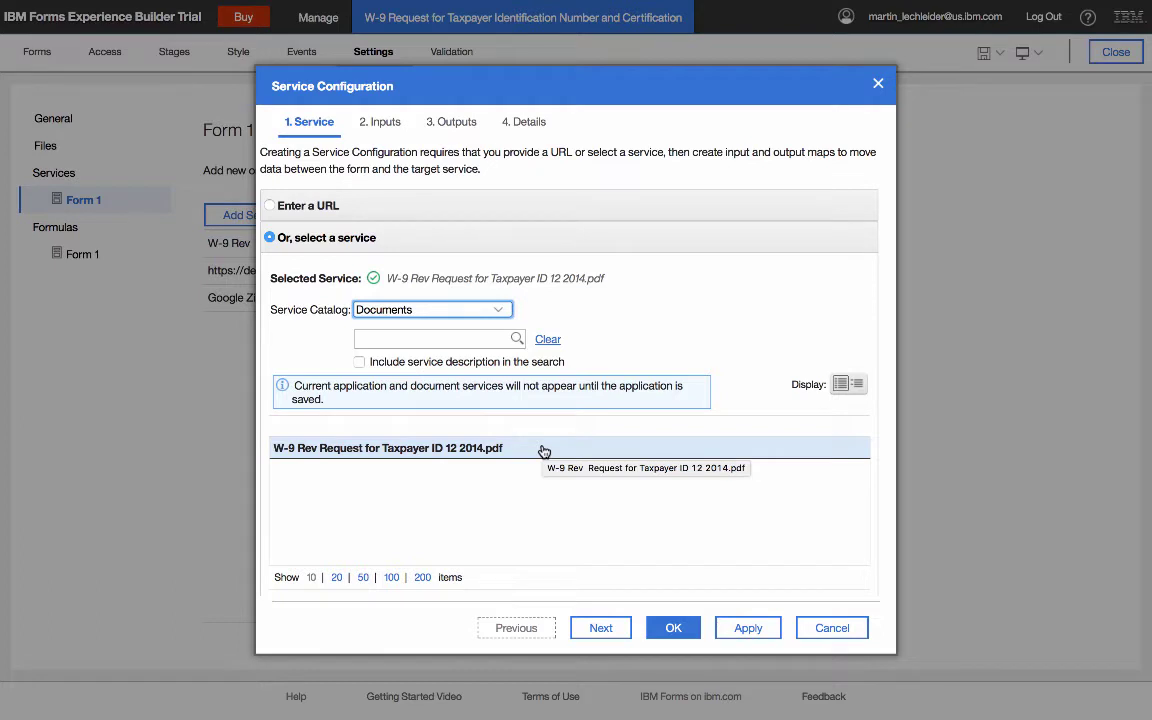
pyautogui.click(384, 122)
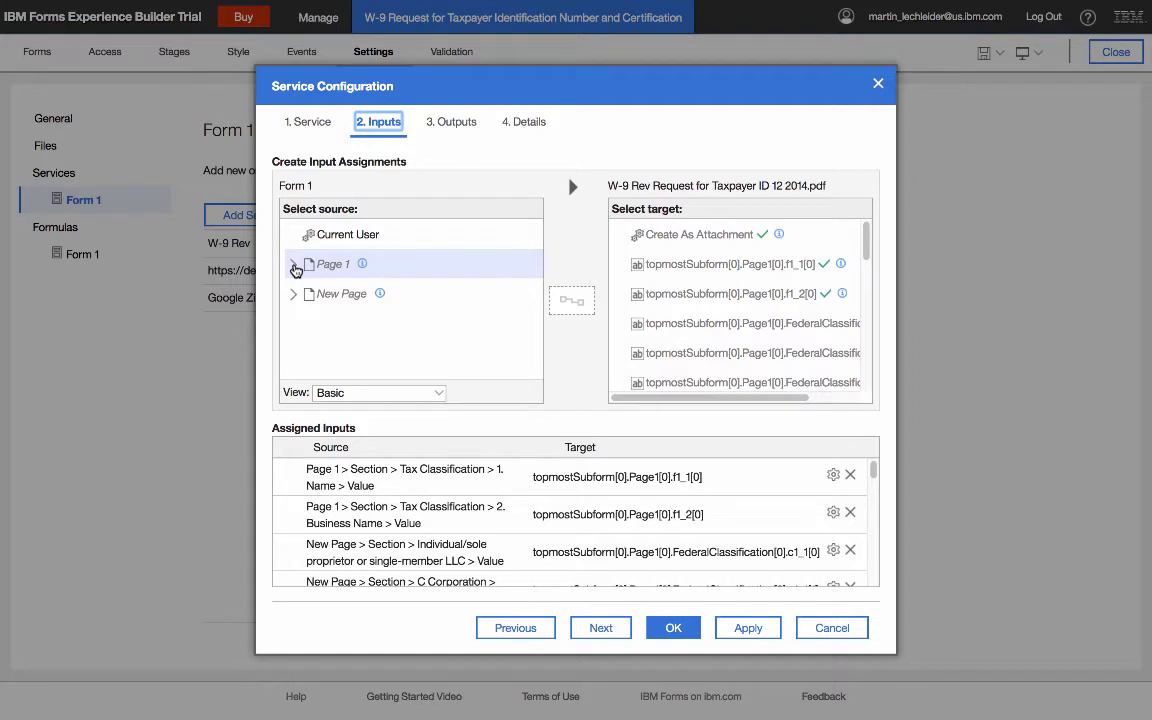
# - Expand Page 1 > Section > Tax Classification and browse the SSN, EIN and attachment input mappings
pyautogui.click(295, 266)
pyautogui.click(307, 294)
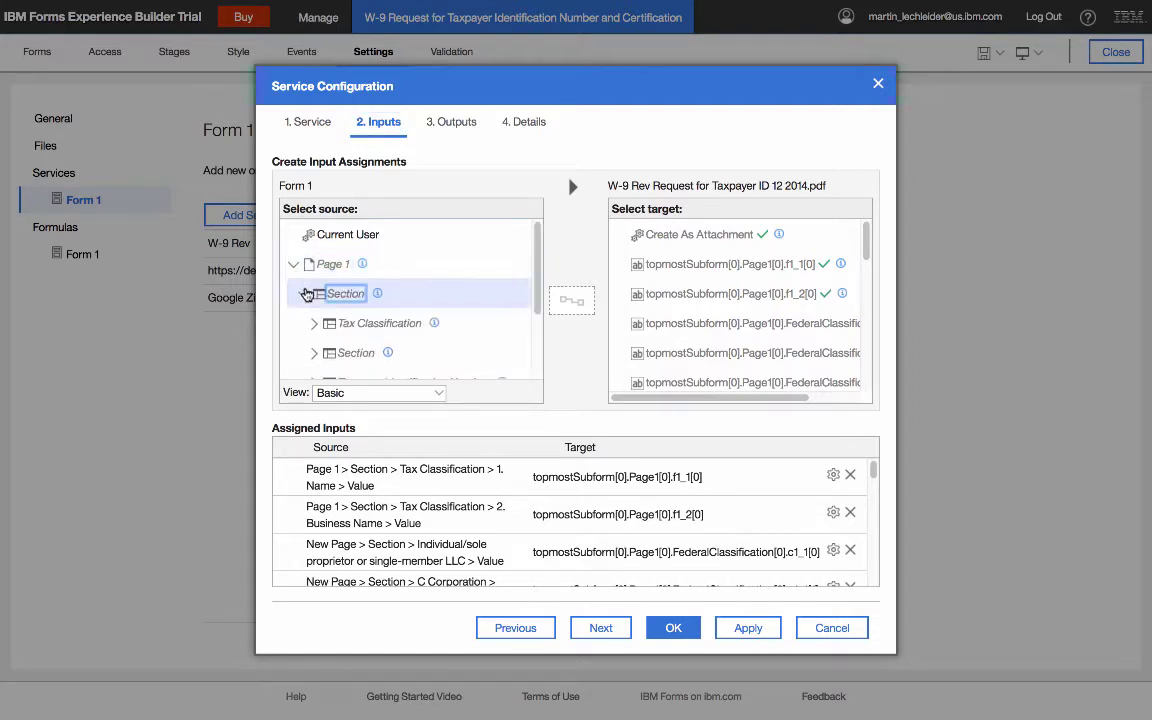
pyautogui.click(314, 323)
pyautogui.scroll(-1, 450, 352)
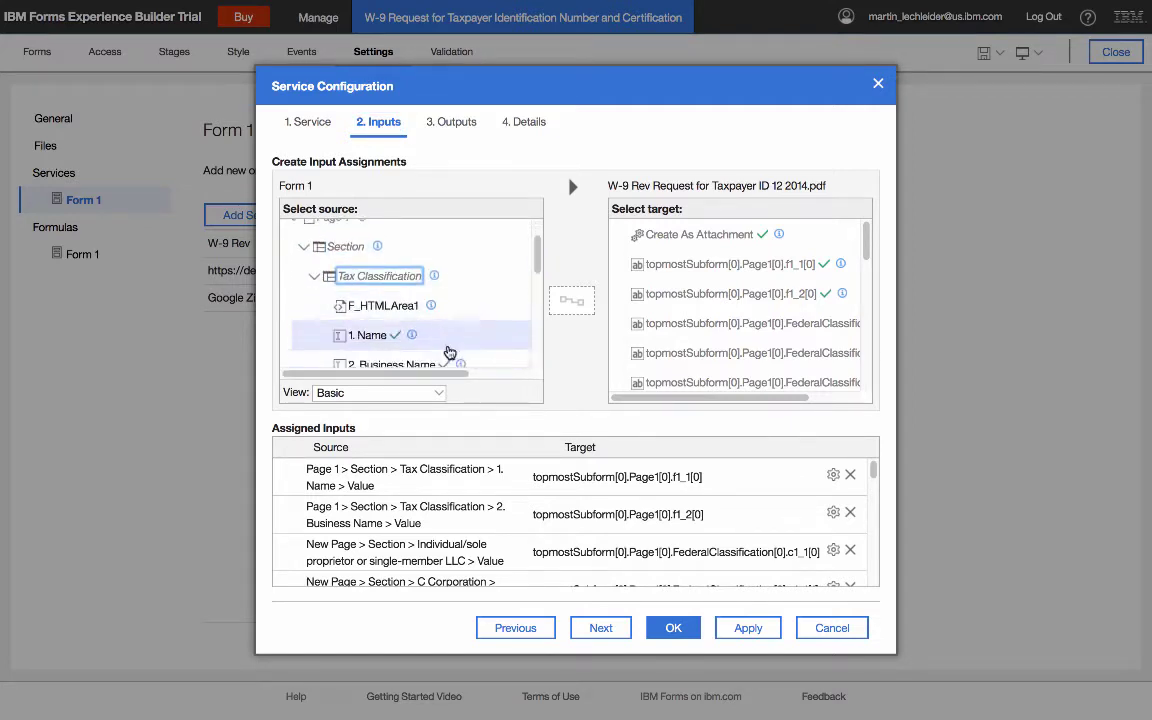
pyautogui.scroll(-2, 450, 352)
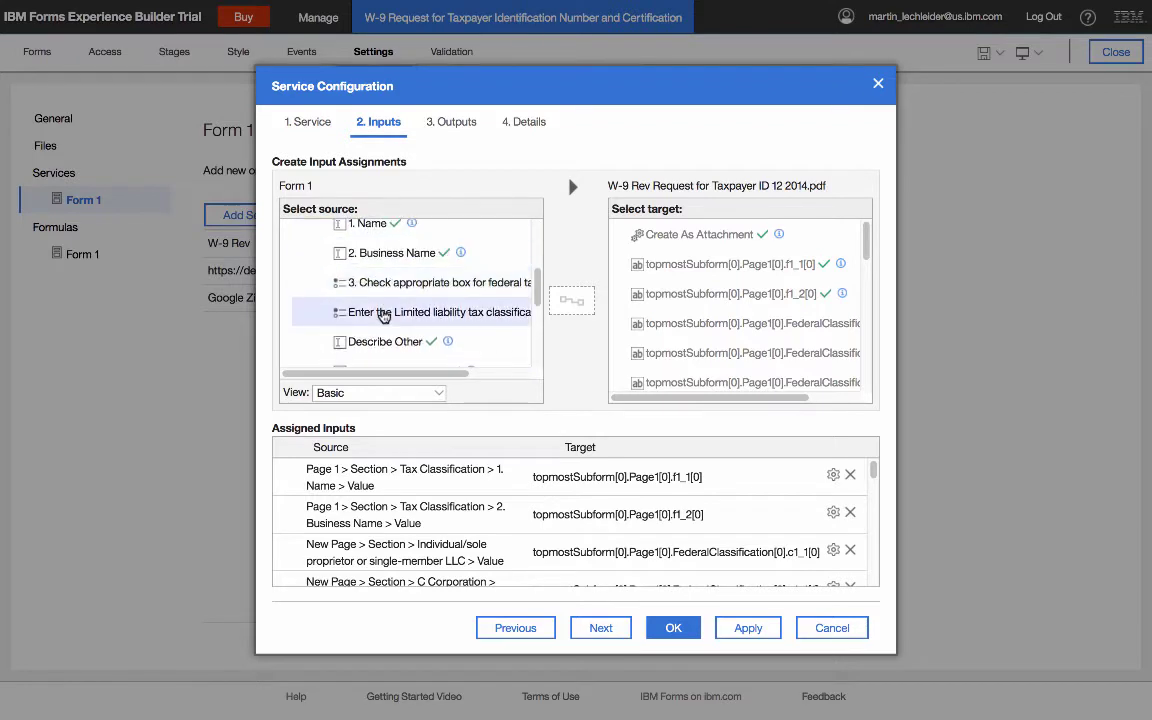
pyautogui.scroll(1, 405, 267)
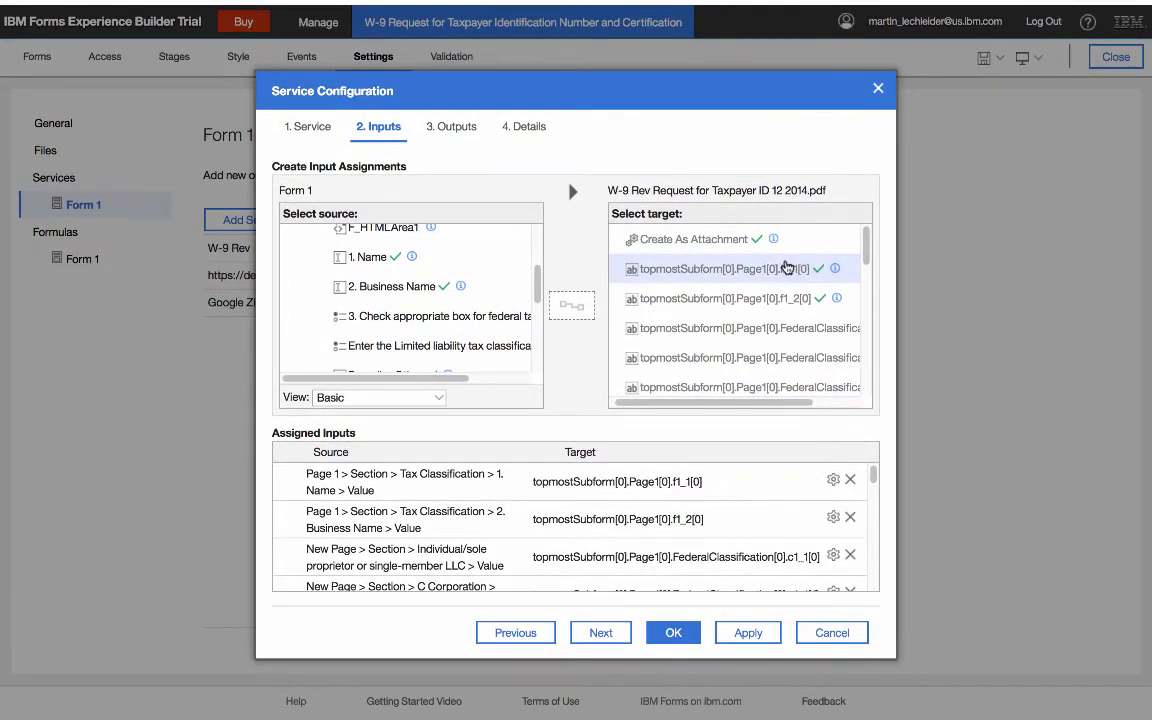
pyautogui.moveTo(864, 240); pyautogui.dragTo(865, 244)
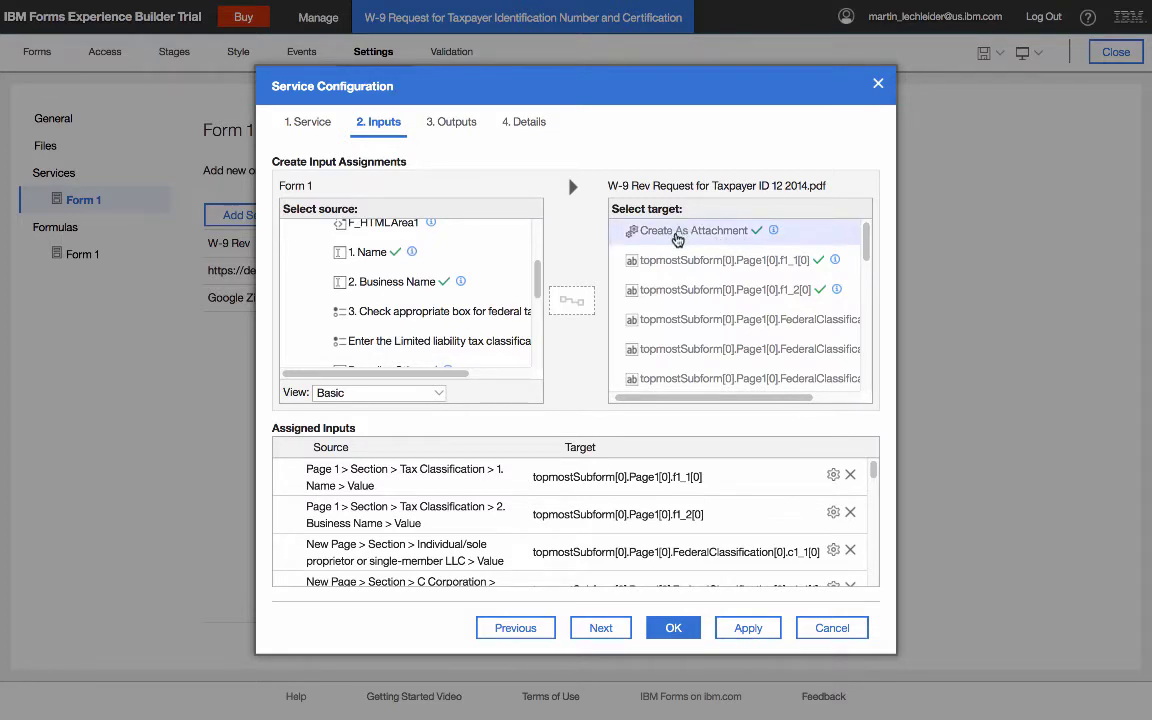
pyautogui.scroll(-5, 763, 330)
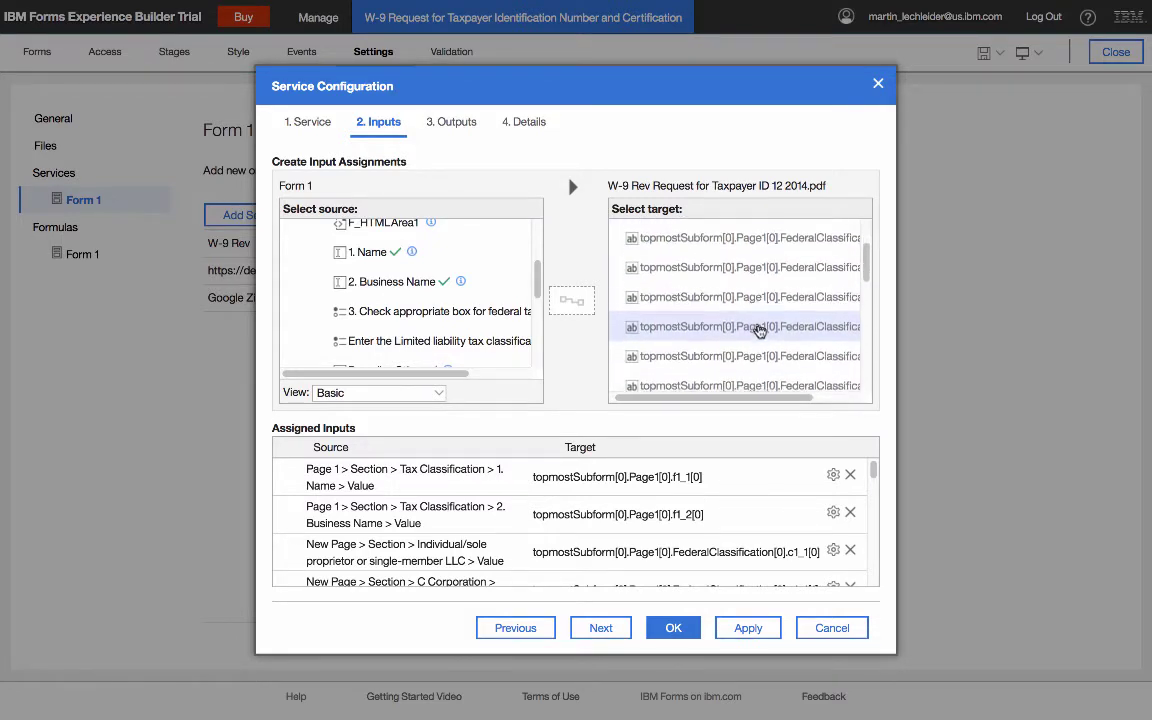
pyautogui.scroll(-2, 767, 345)
pyautogui.hscroll(2, 800, 386)
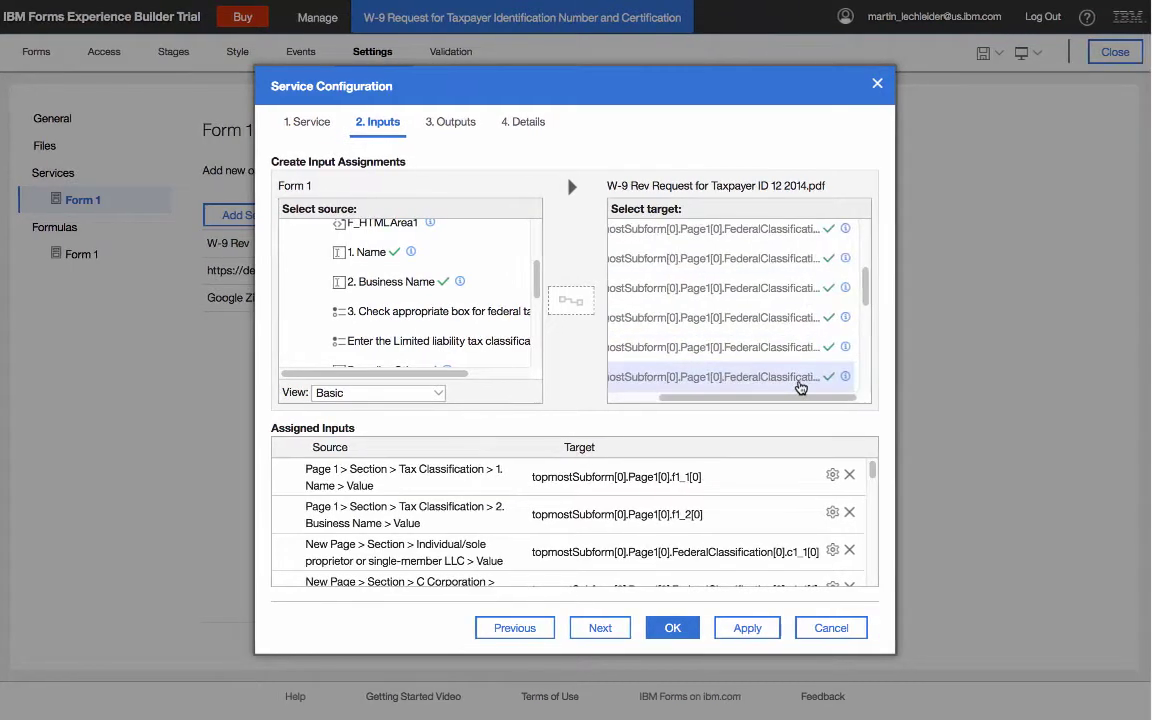
pyautogui.scroll(-5, 798, 386)
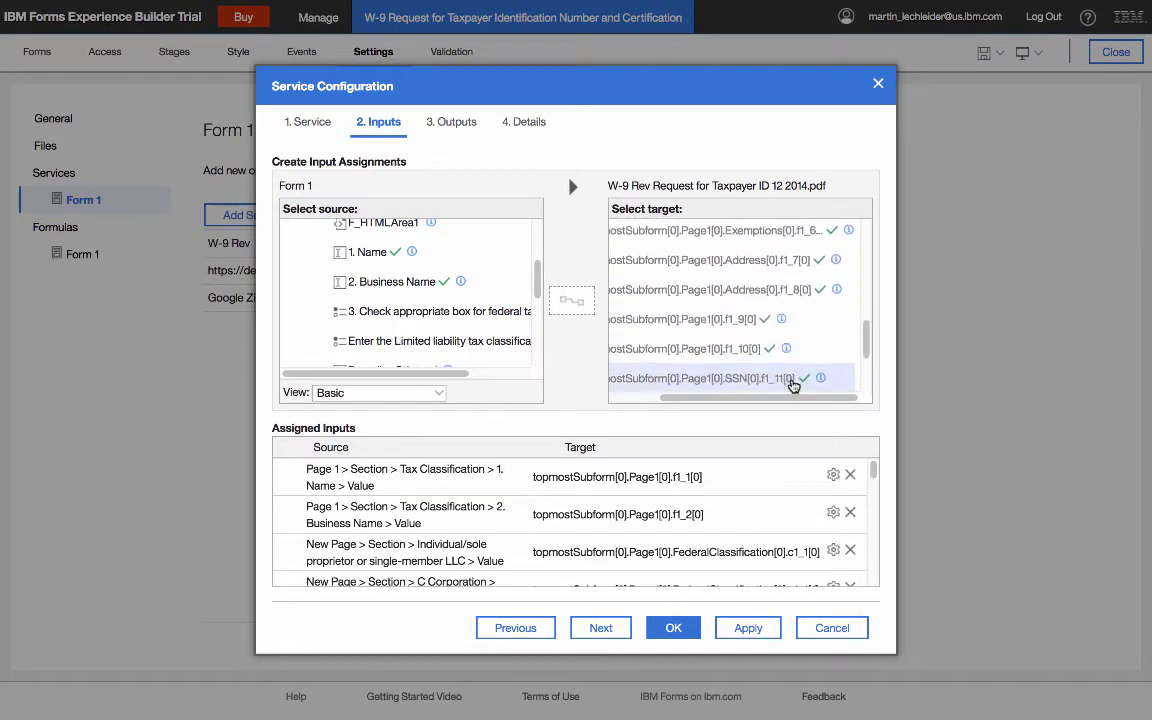
pyautogui.scroll(-1, 712, 361)
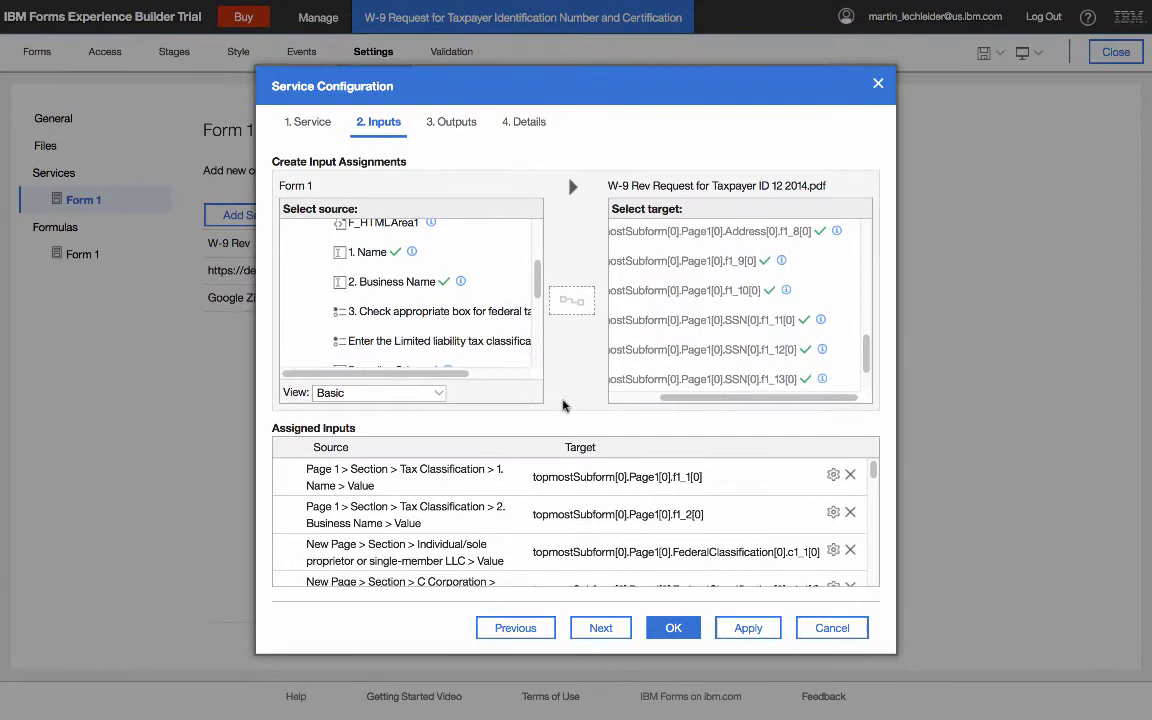
pyautogui.moveTo(873, 470)
pyautogui.mouseDown()
pyautogui.moveTo(876, 574)
pyautogui.moveTo(888, 455)
pyautogui.mouseUp()
pyautogui.scroll(3, 773, 261)
pyautogui.scroll(3, 771, 260)
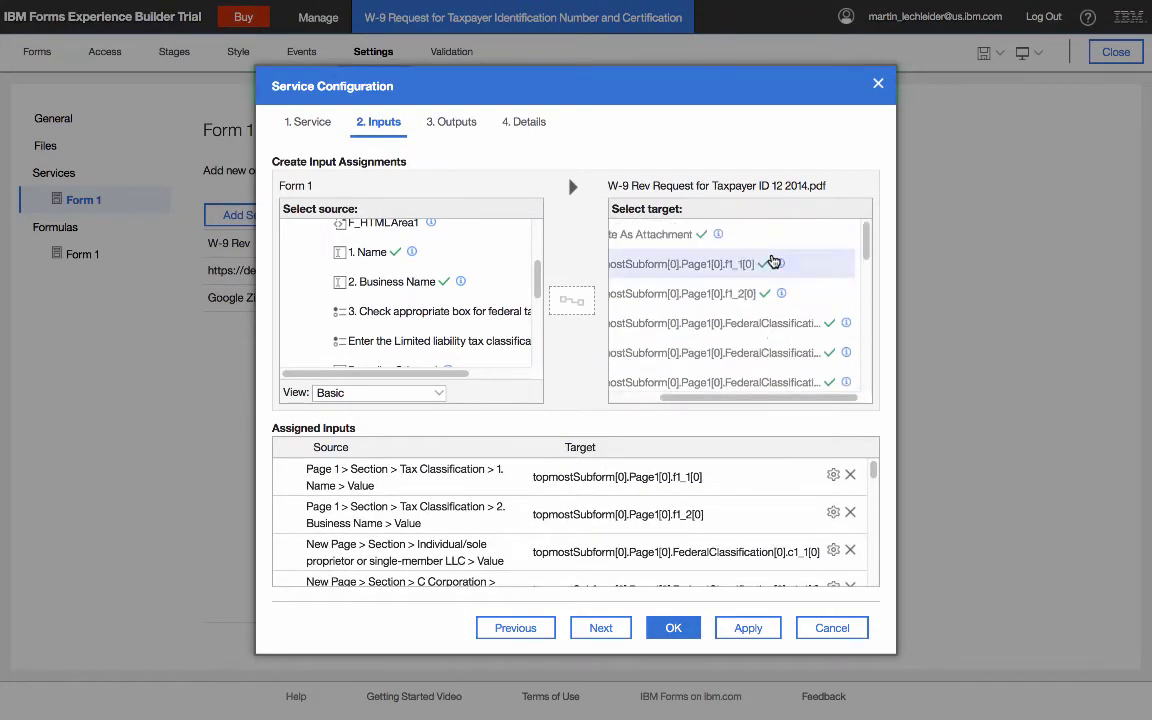
pyautogui.hscroll(-2, 676, 247)
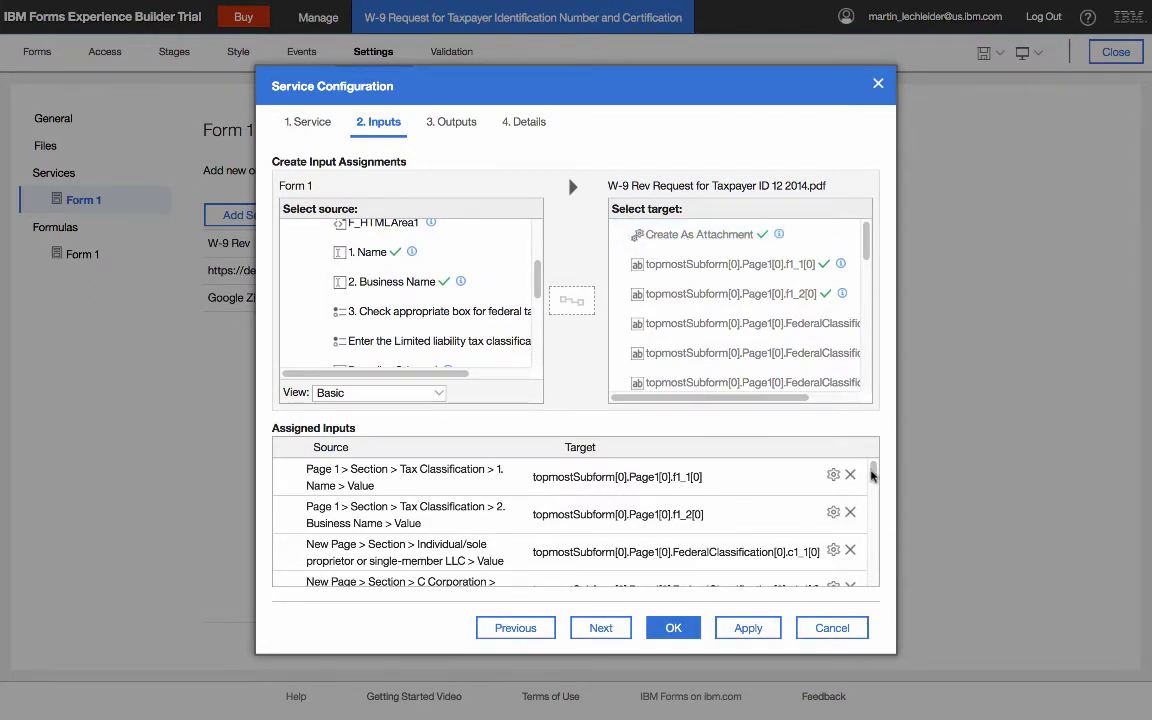
pyautogui.moveTo(871, 470); pyautogui.dragTo(874, 648)
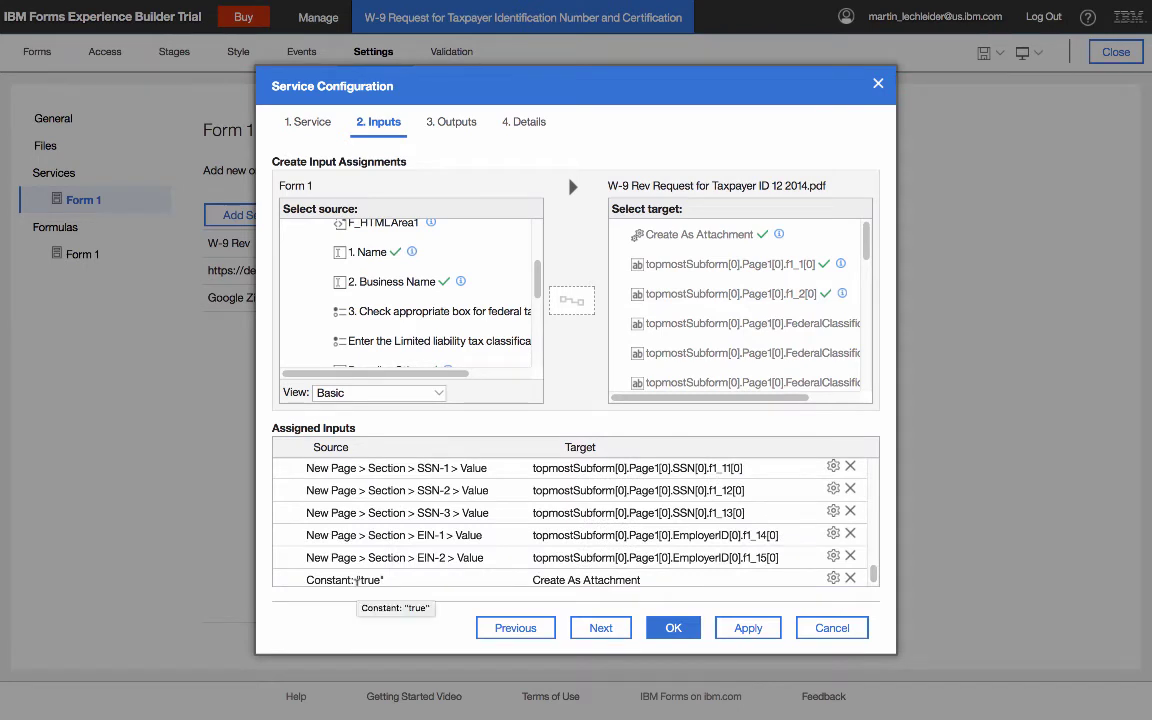
# - Switch the source view to Constant, then check the Filled PDF output maps to W9 Attachment
pyautogui.click(437, 396)
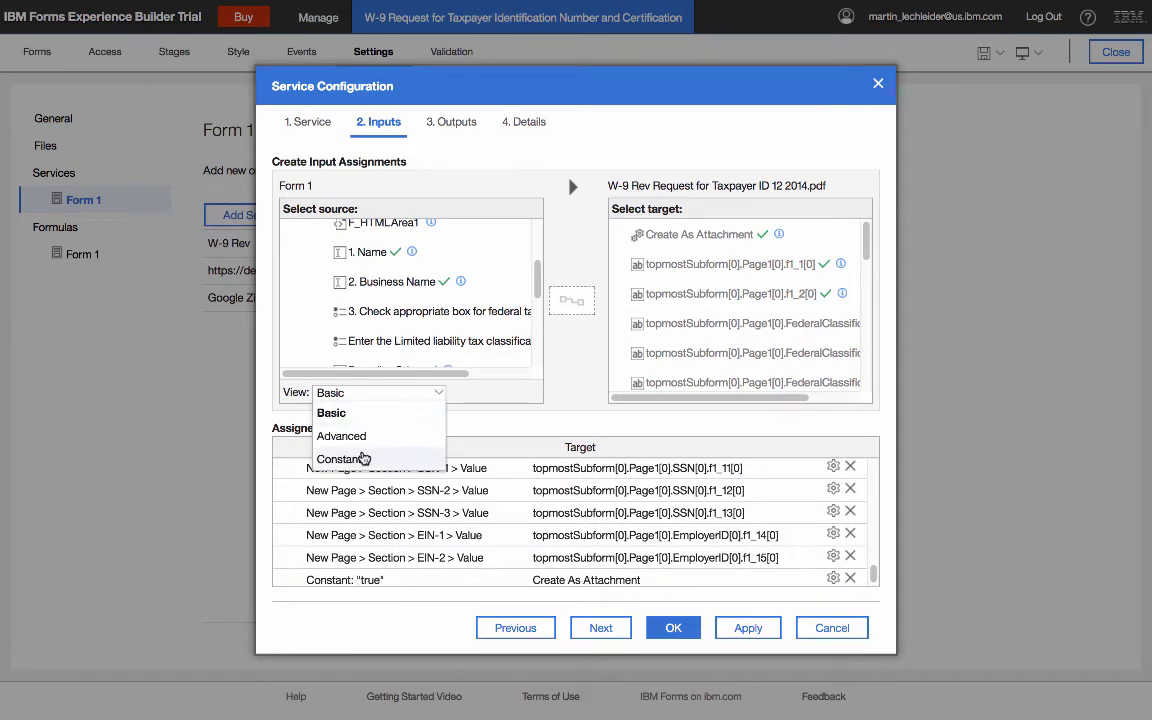
pyautogui.click(340, 458)
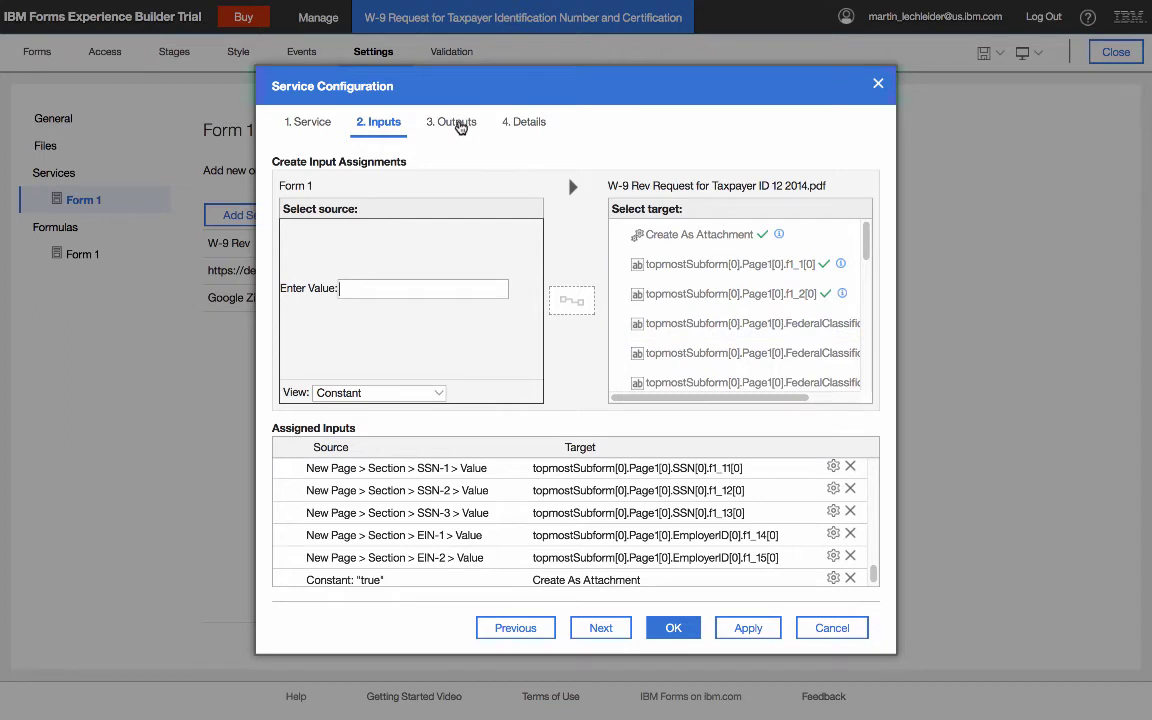
pyautogui.click(460, 124)
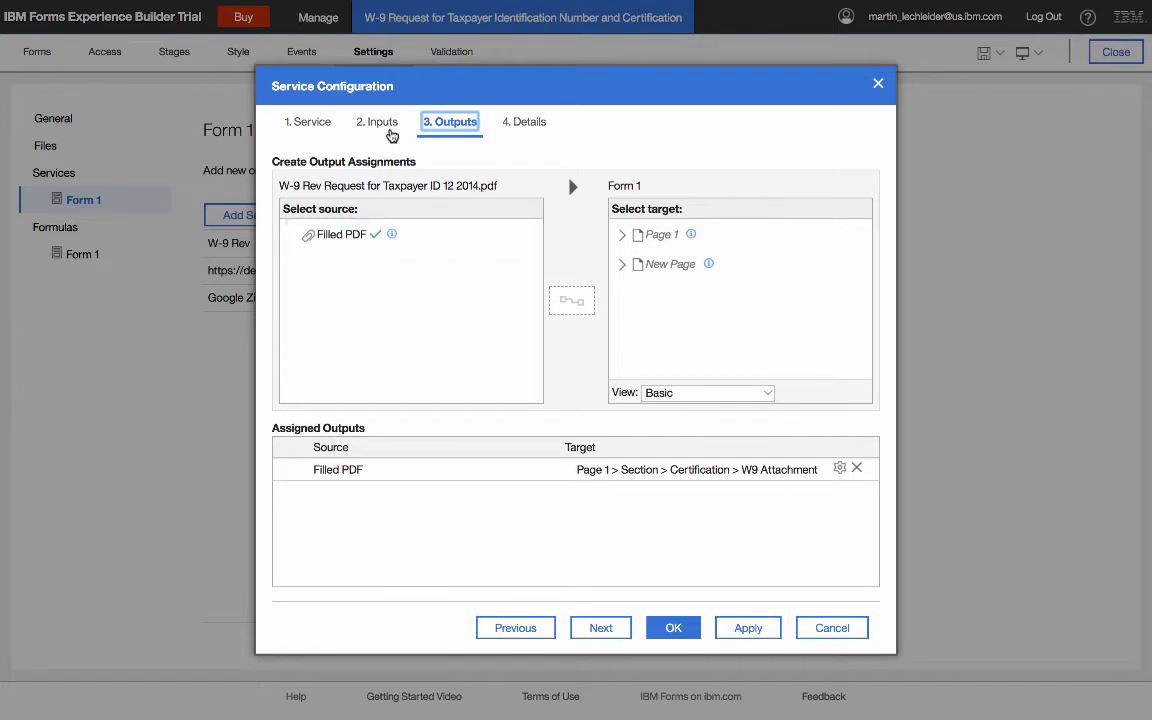
# - Recheck the Inputs and Outputs mappings, then discard changes and close the W-9 PDF service configuration
pyautogui.click(378, 123)
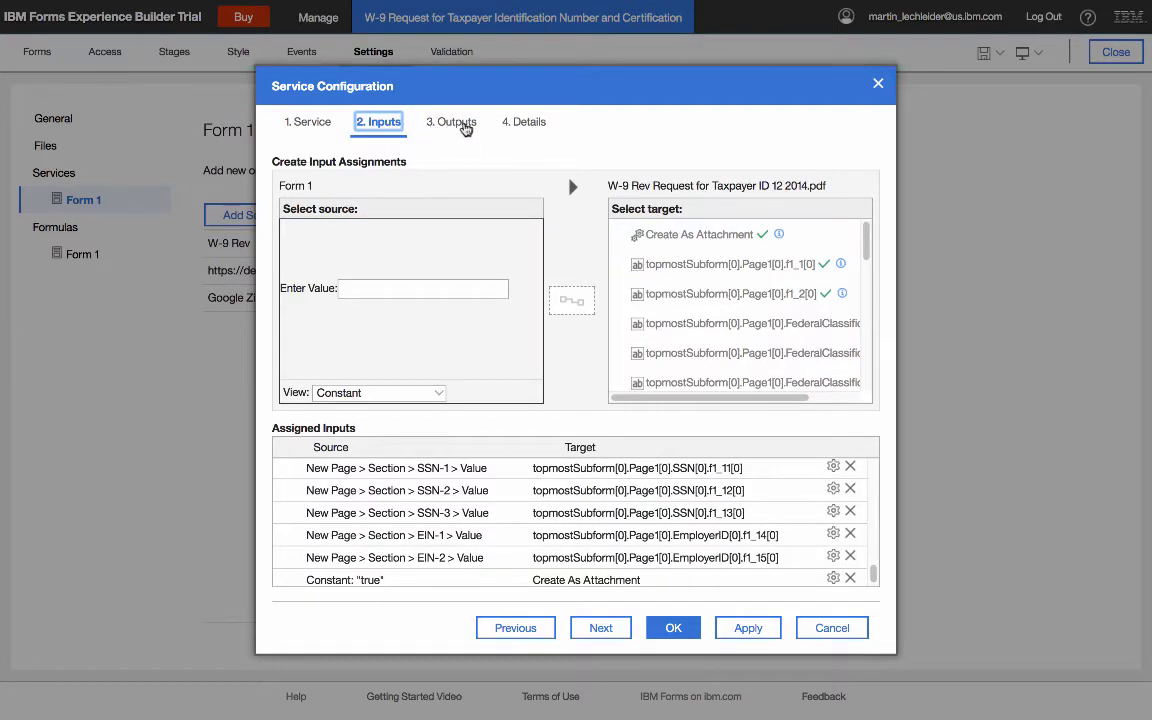
pyautogui.click(462, 122)
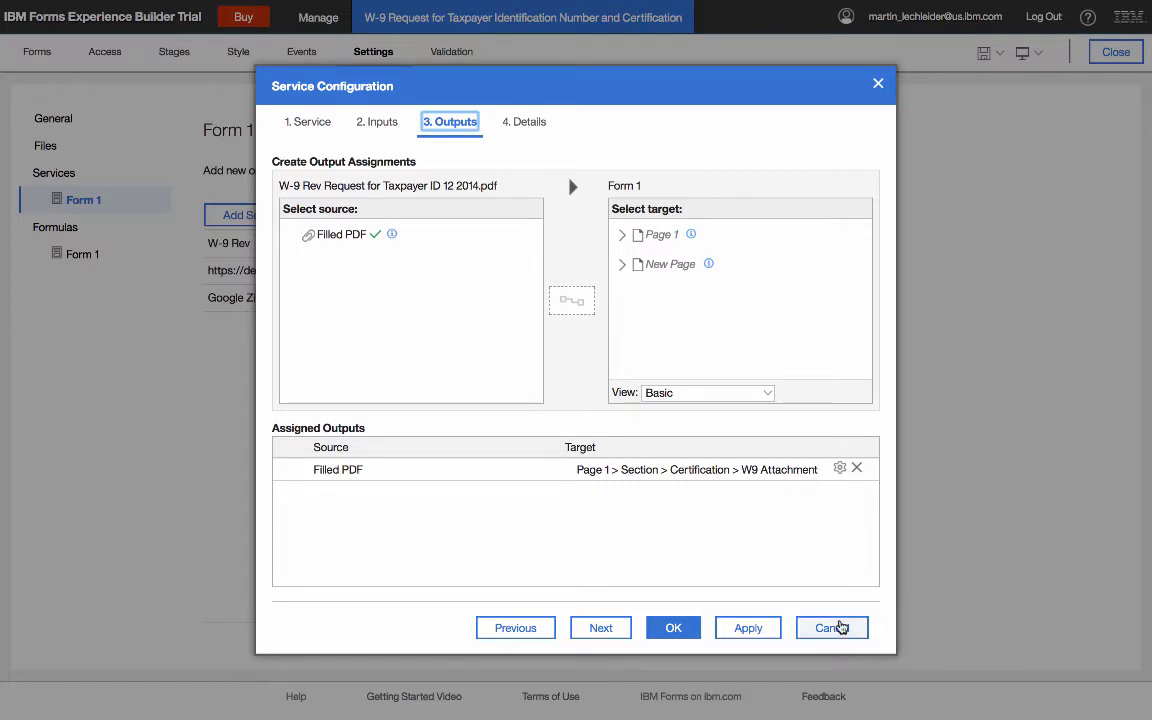
pyautogui.click(840, 628)
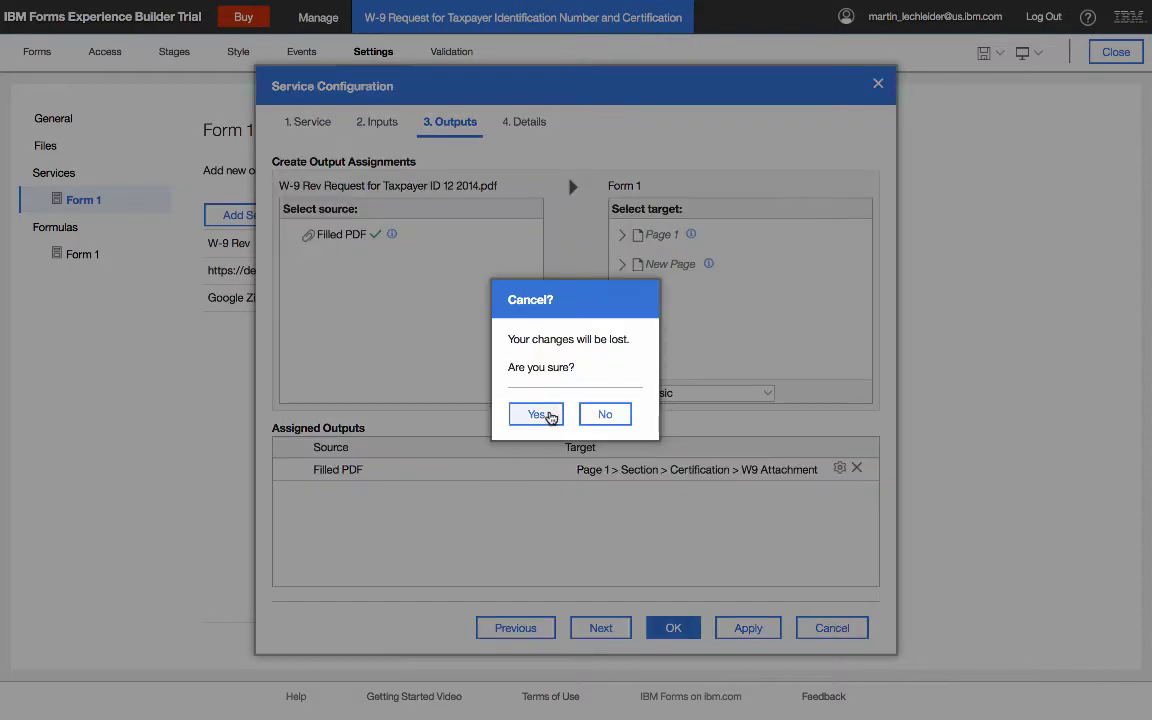
pyautogui.click(548, 416)
pyautogui.click(42, 52)
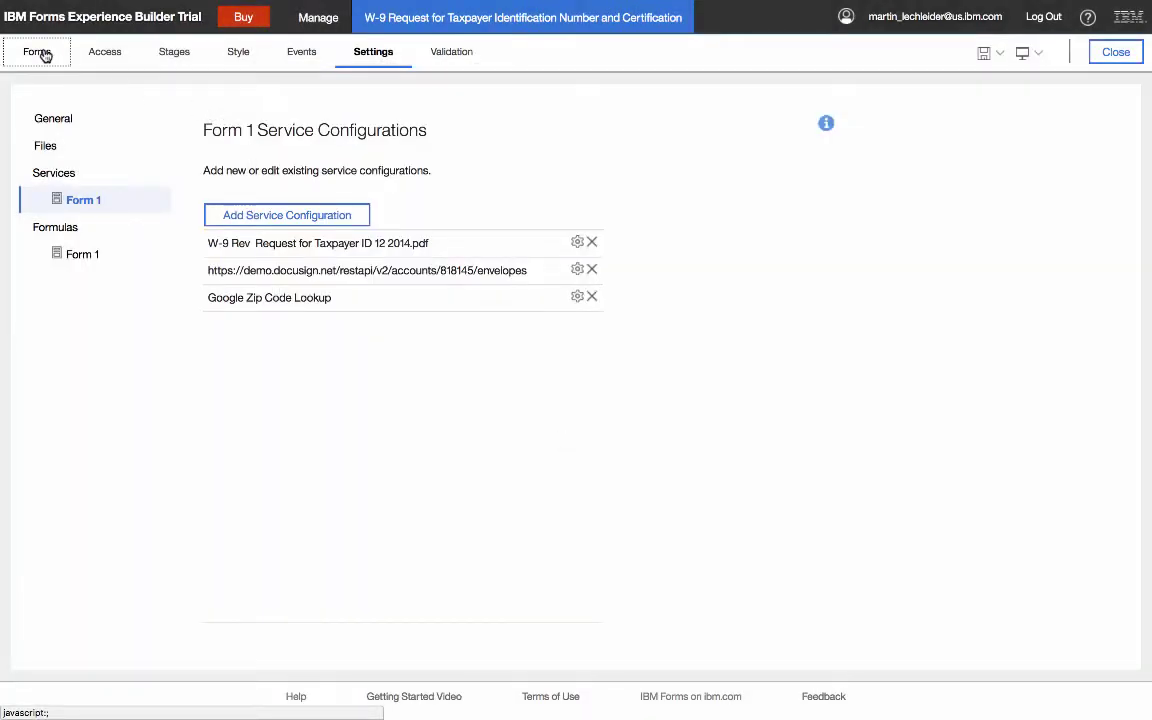
pyautogui.scroll(-7, 767, 527)
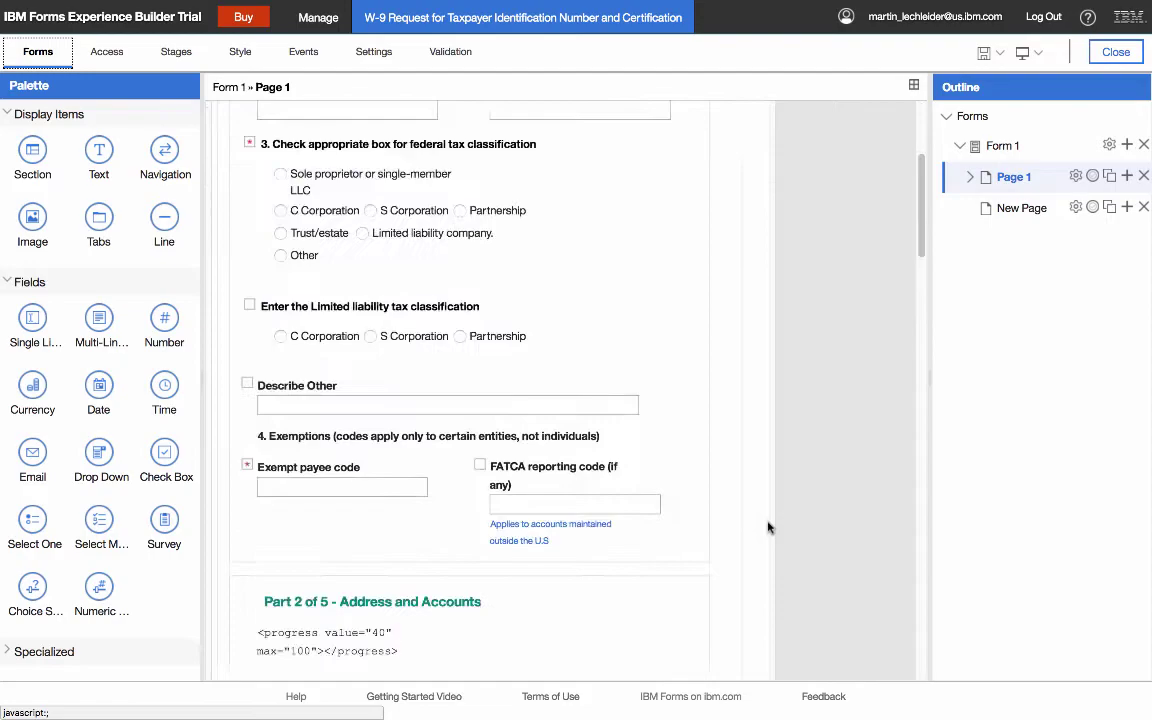
pyautogui.scroll(-10, 767, 527)
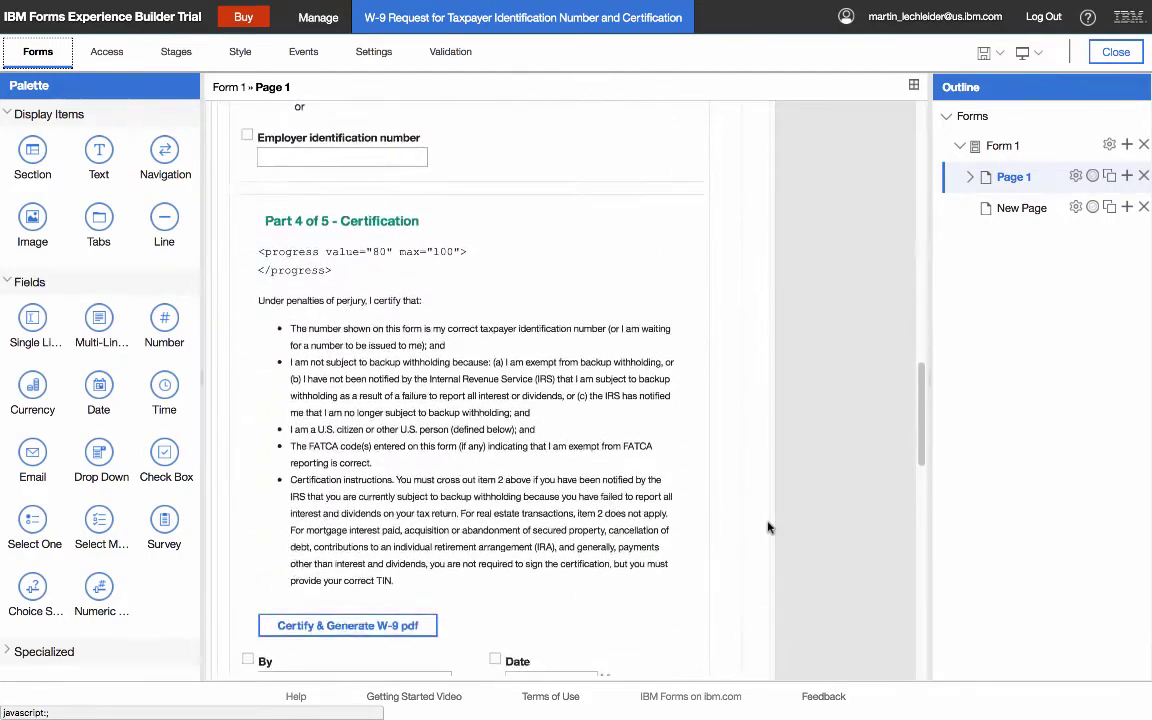
pyautogui.scroll(-1, 767, 527)
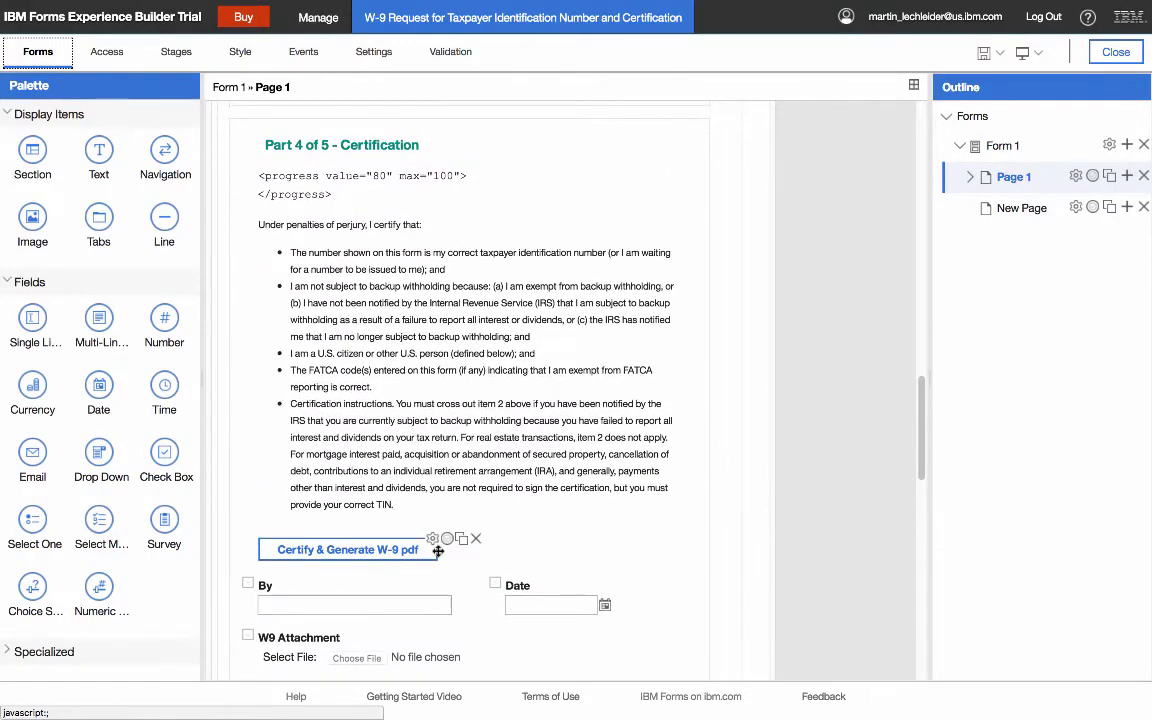
pyautogui.click(437, 551)
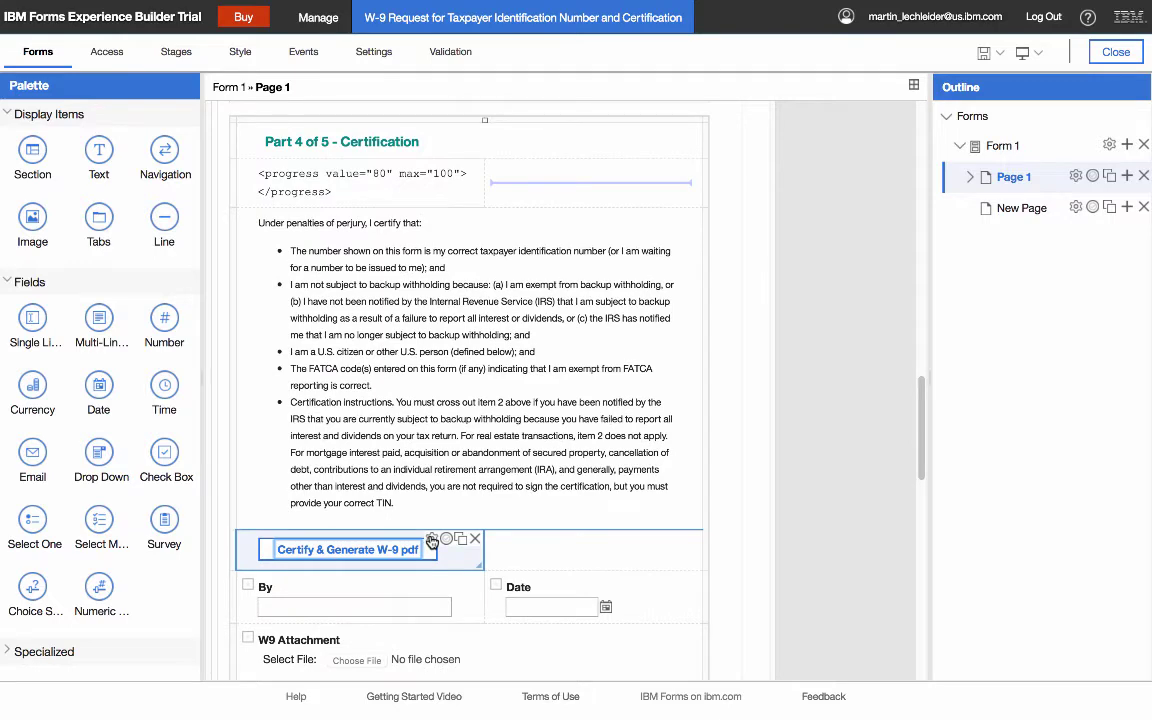
pyautogui.click(432, 540)
pyautogui.click(446, 175)
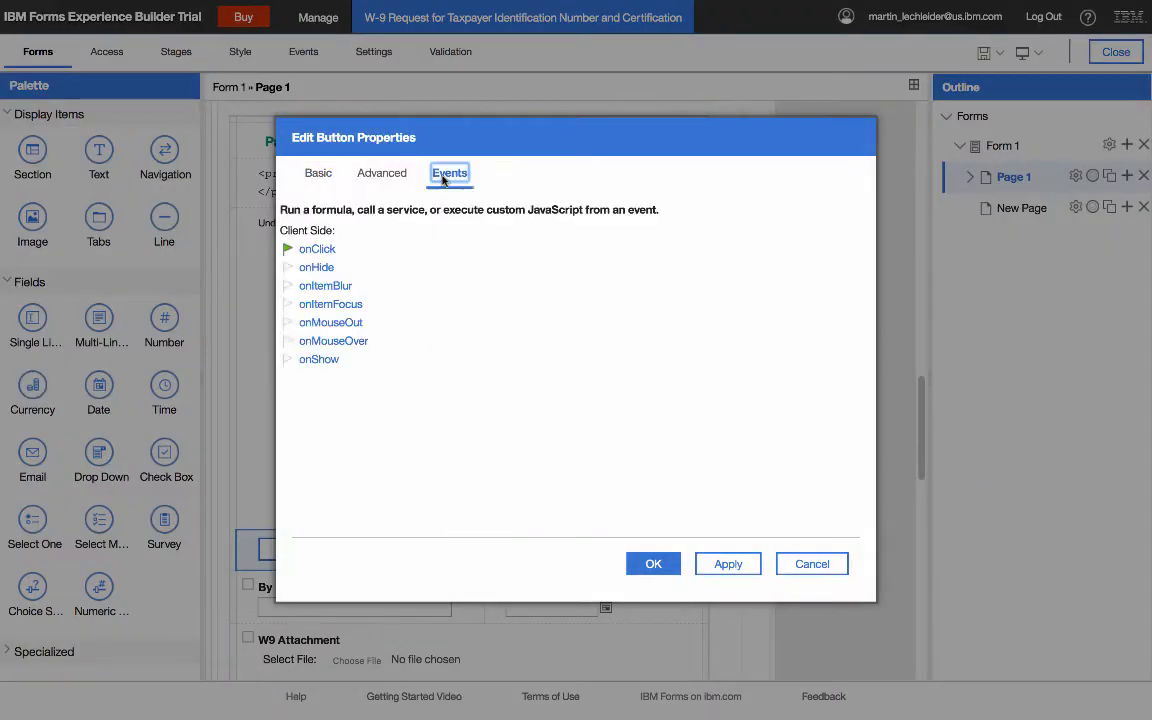
pyautogui.click(318, 249)
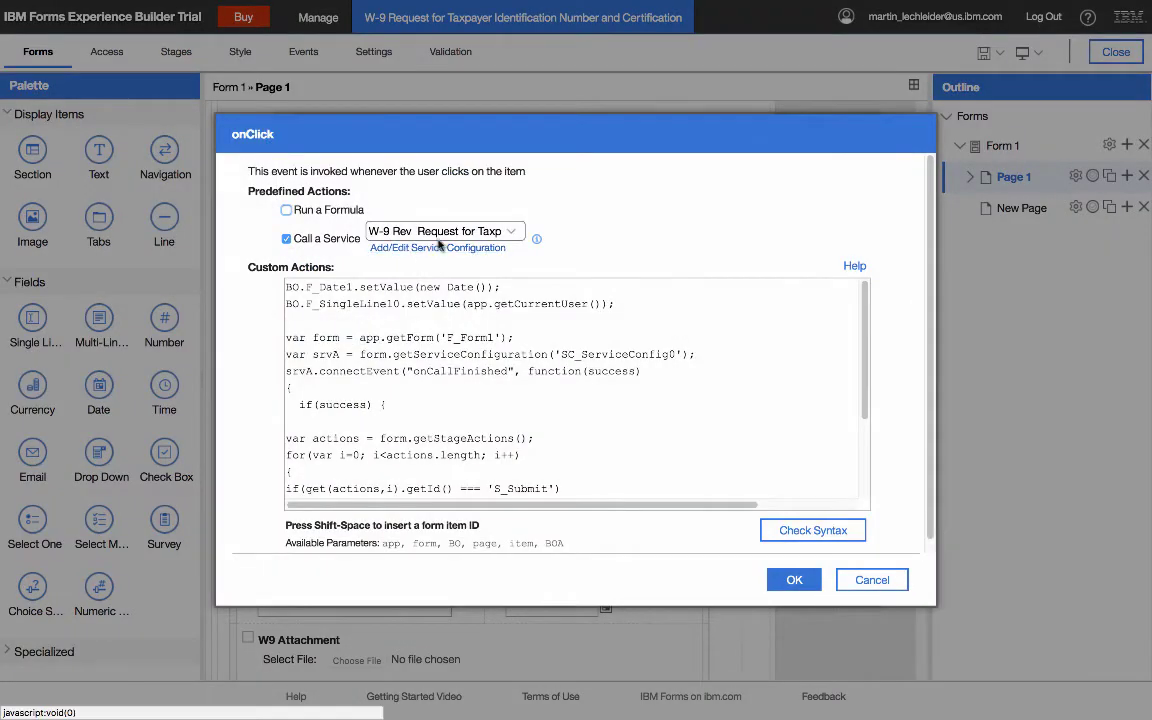
pyautogui.click(872, 580)
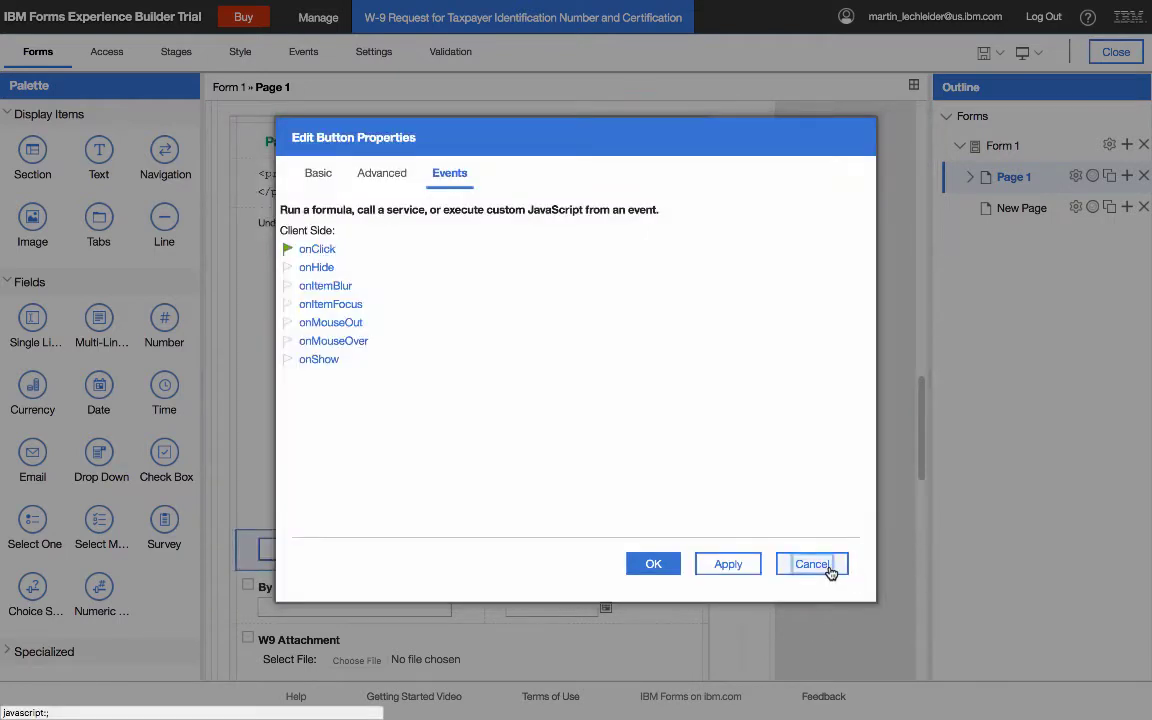
pyautogui.click(812, 564)
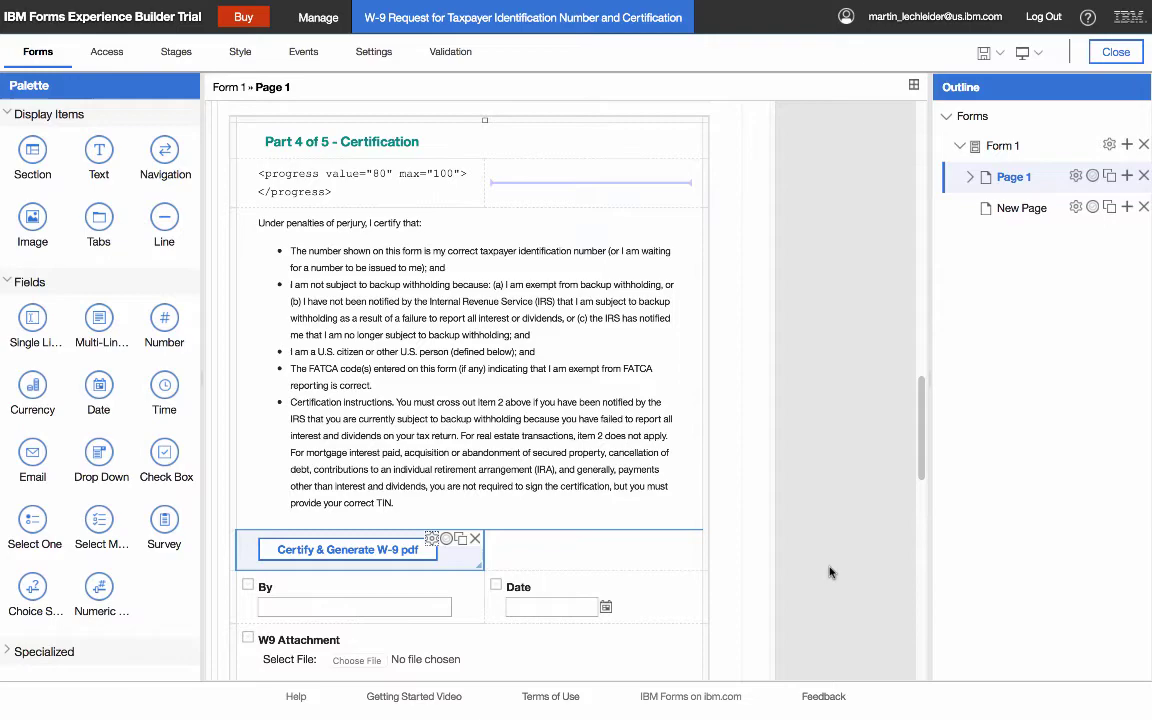
pyautogui.scroll(10, 829, 572)
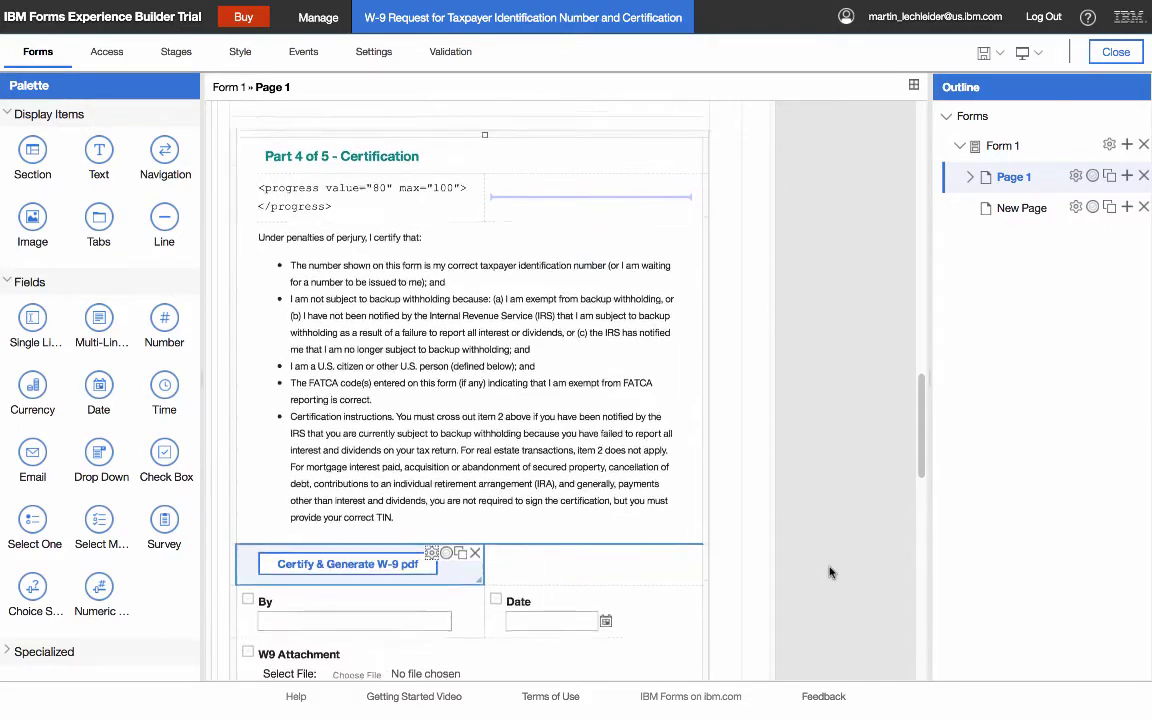
pyautogui.scroll(8, 829, 572)
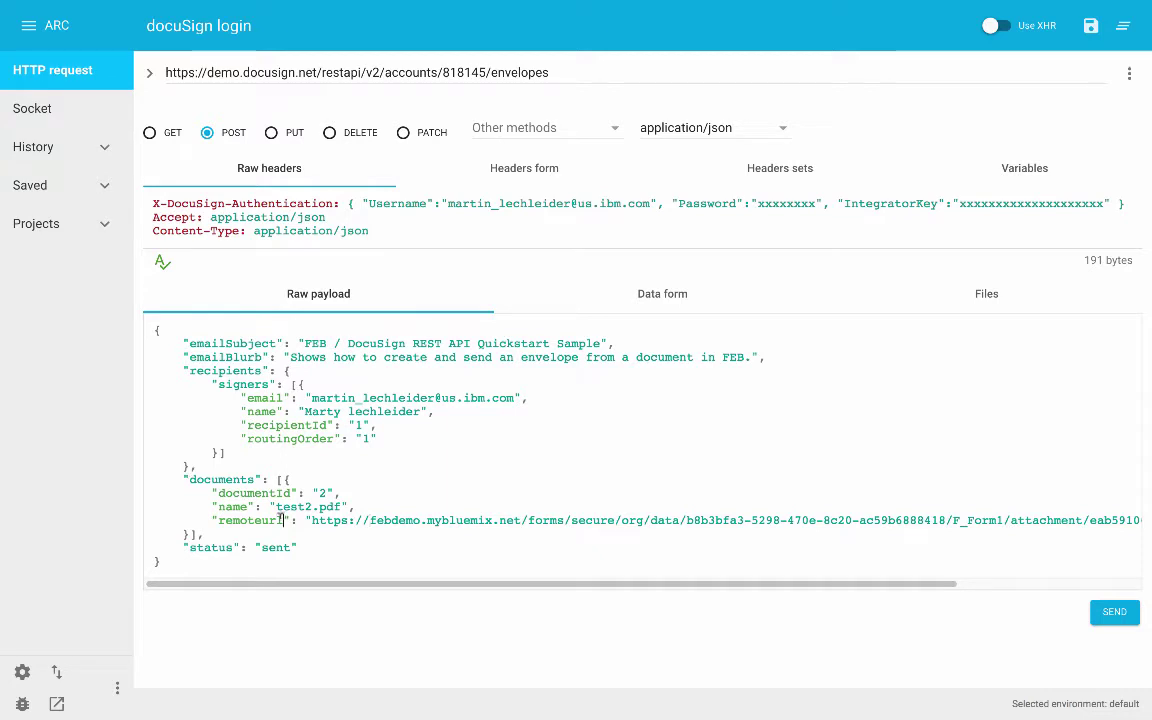
# - Select the entire JSON payload of the DocuSign envelopes POST request, from remoteurl onward
pyautogui.moveTo(282, 520); pyautogui.dragTo(220, 520)
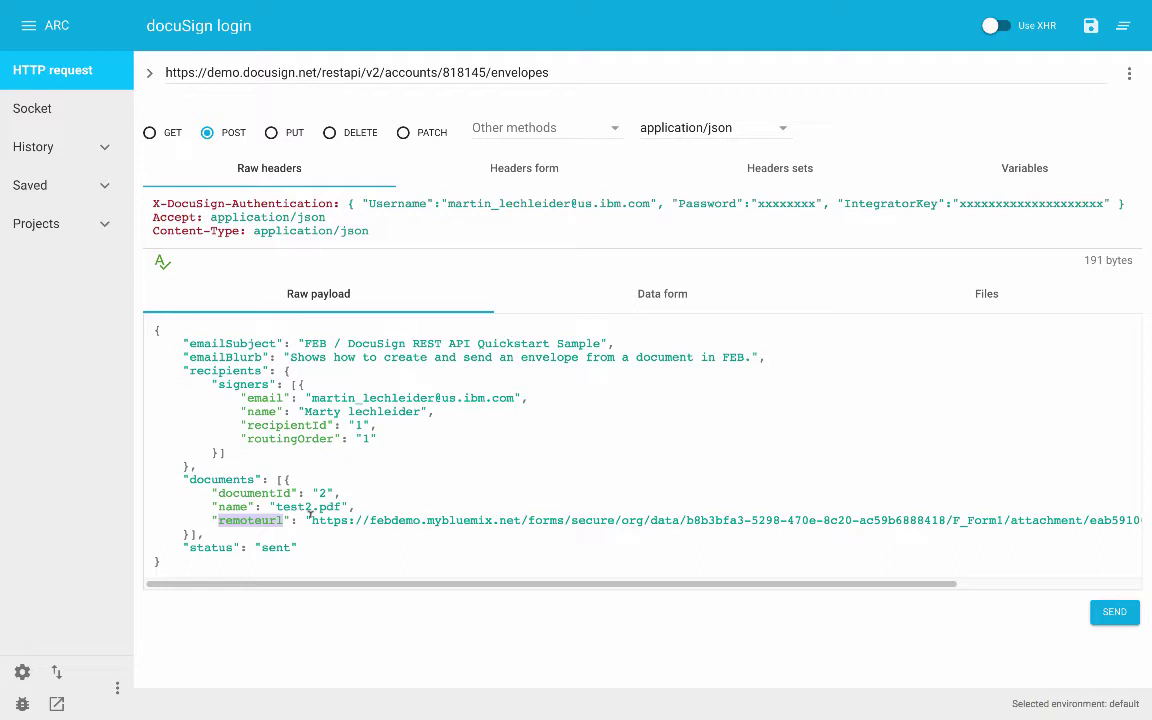
pyautogui.click(161, 339)
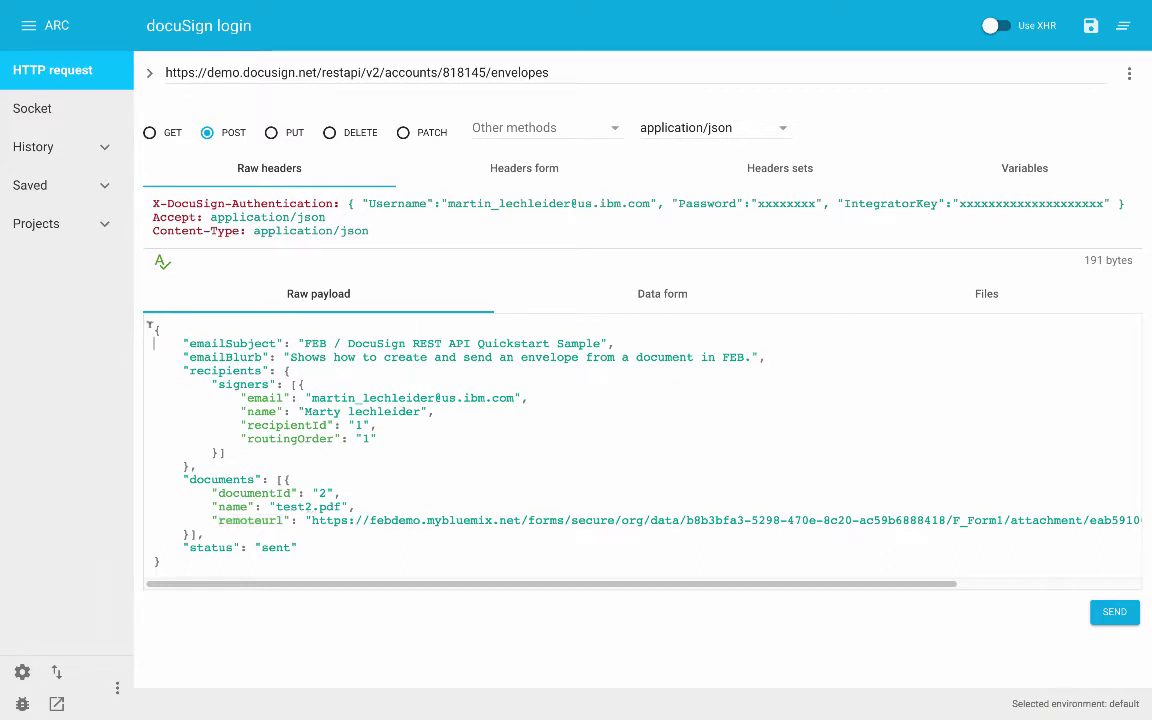
pyautogui.moveTo(150, 326); pyautogui.dragTo(245, 552)
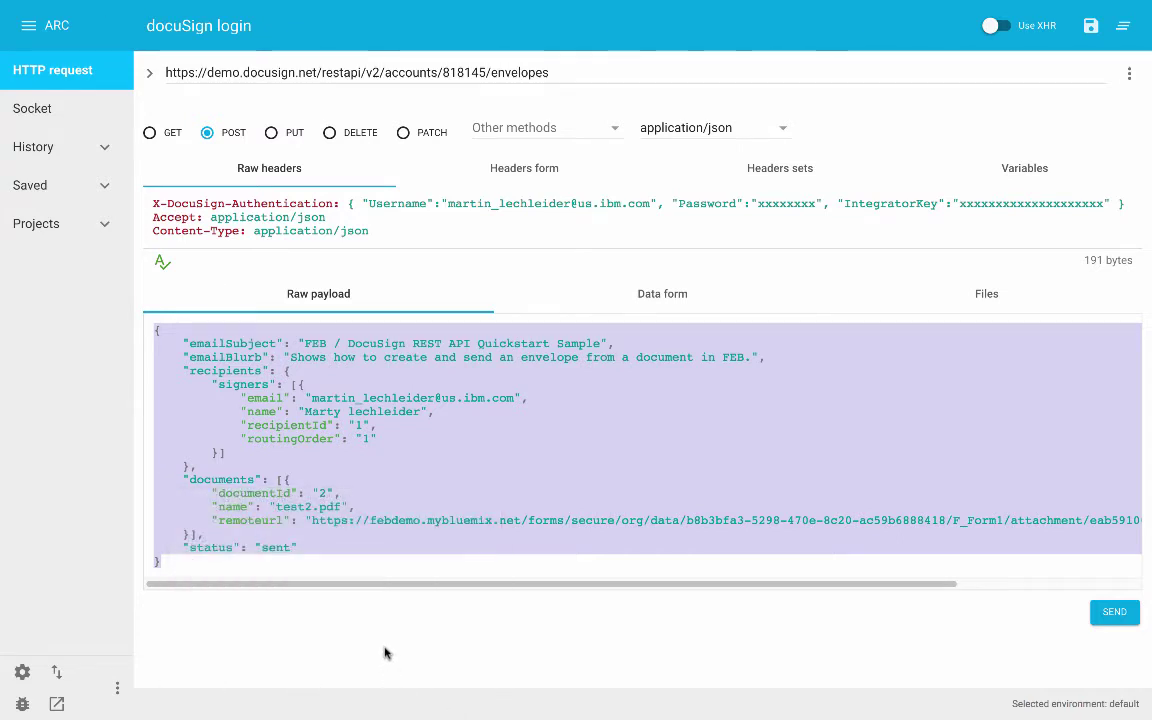
# - Back in Forms Experience Builder, open the DocuSign envelopes URL's Service Details with POST method and sample JSON
pyautogui.moveTo(14, 4)
pyautogui.click(43, 27)
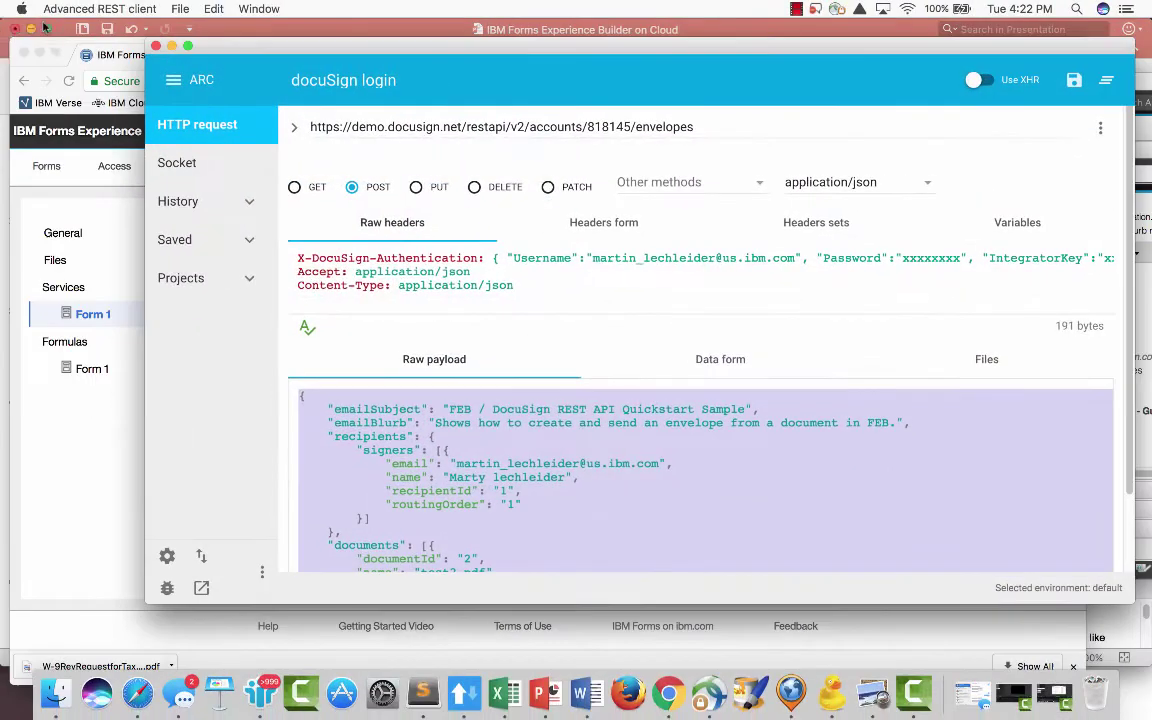
pyautogui.click(89, 545)
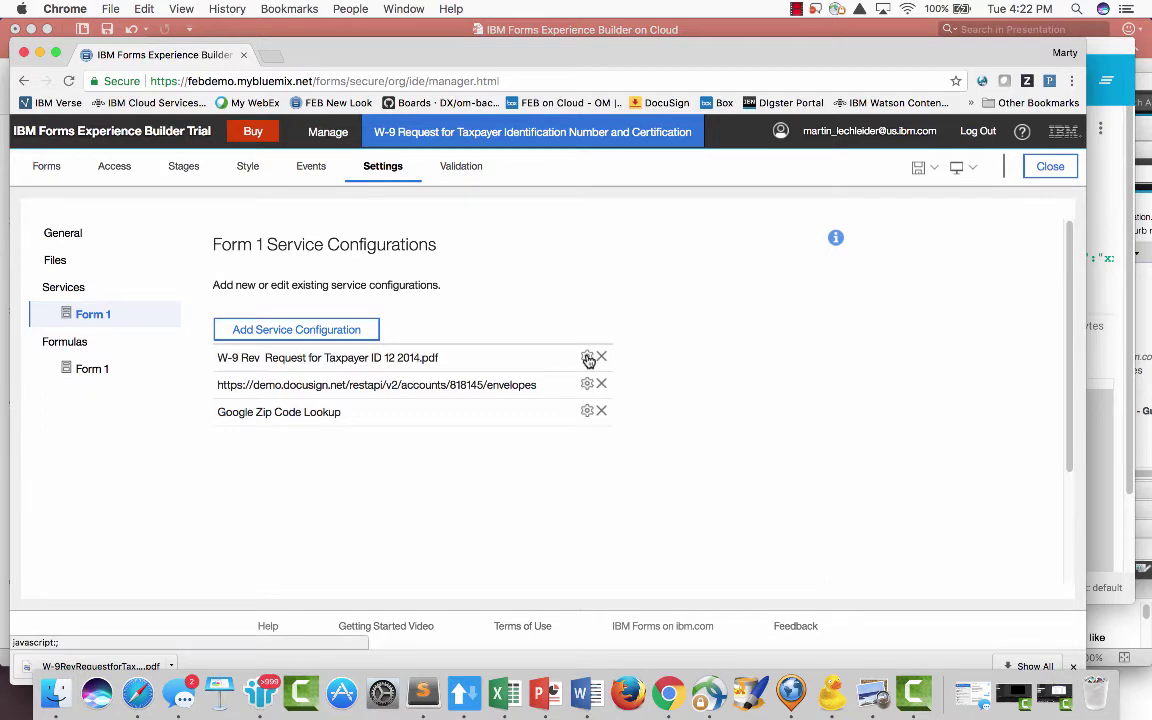
pyautogui.click(588, 385)
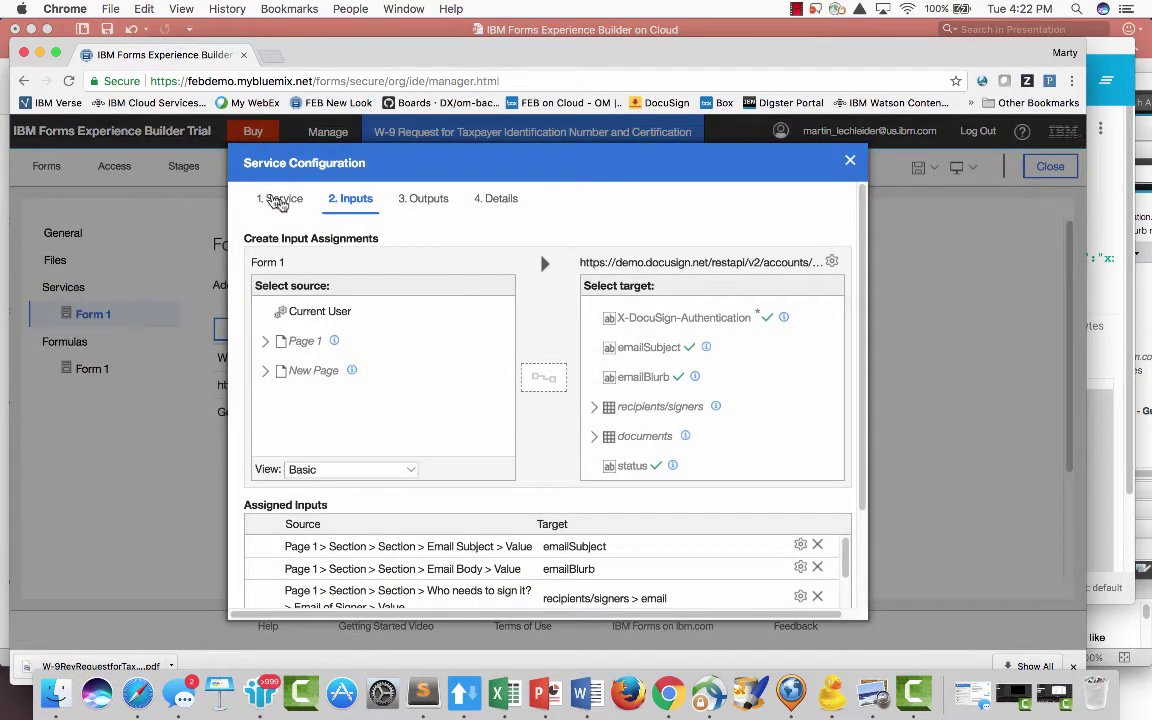
pyautogui.click(279, 199)
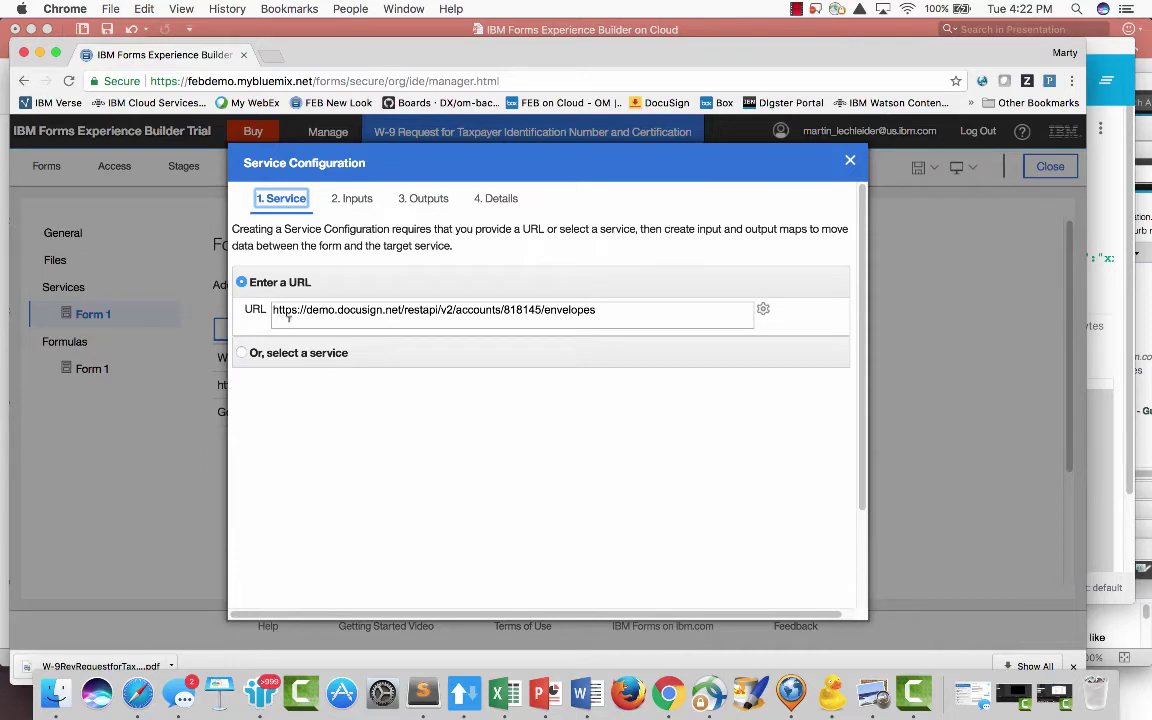
pyautogui.click(763, 310)
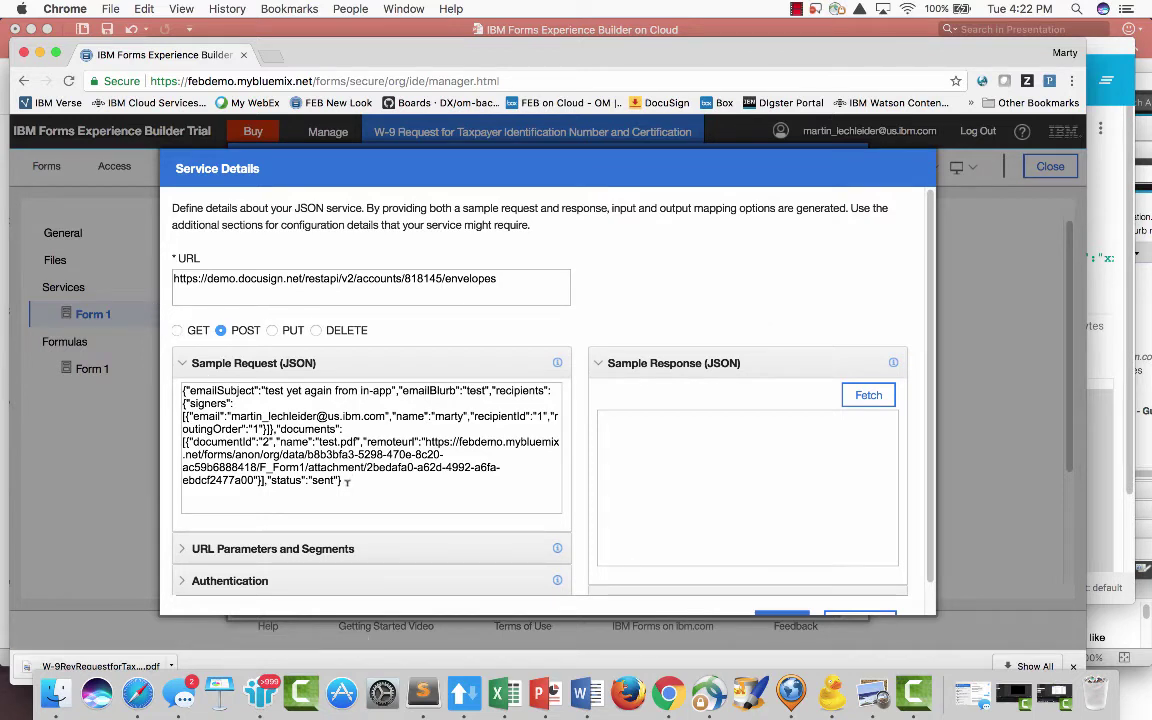
# - Replace the sample request JSON with the formatted envelope JSON for test2.pdf
pyautogui.moveTo(347, 481); pyautogui.dragTo(181, 391)
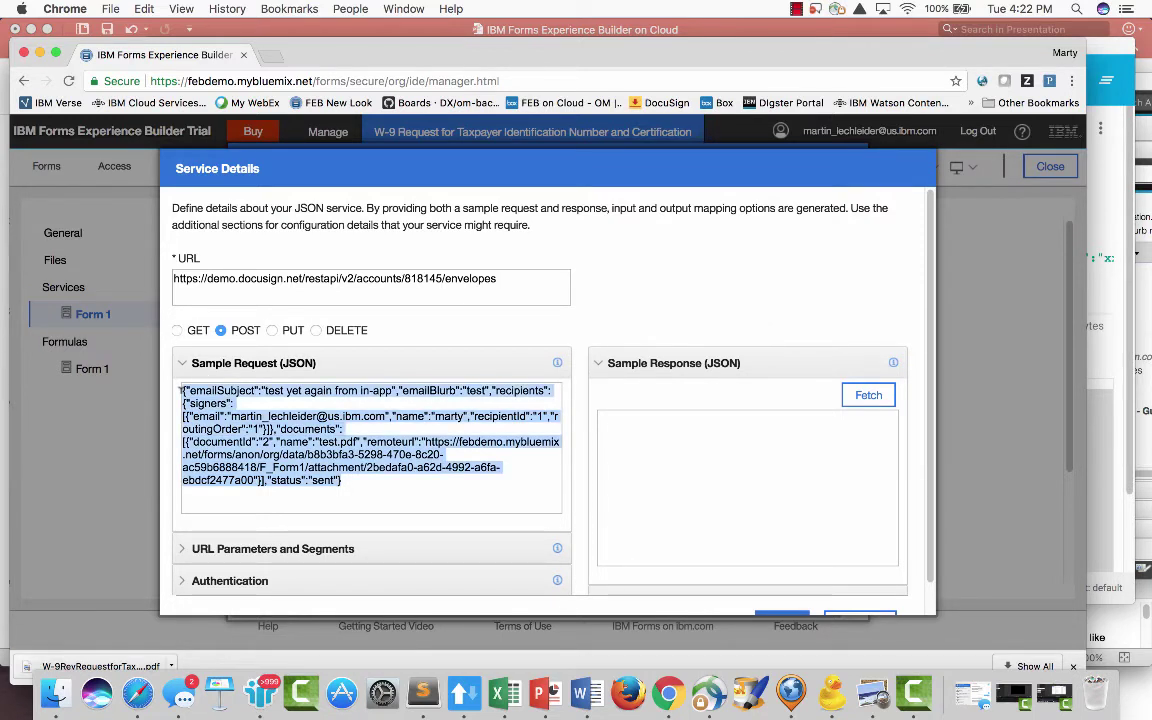
pyautogui.press('super+v')
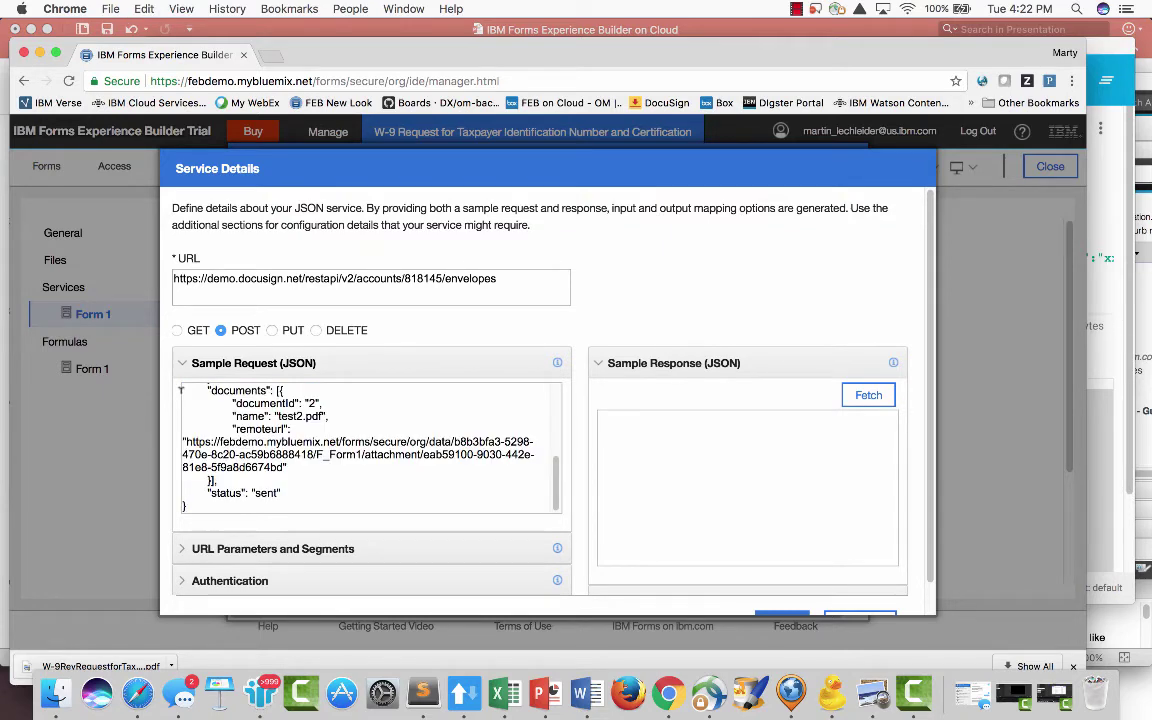
pyautogui.moveTo(557, 366)
pyautogui.scroll(-2, 190, 585)
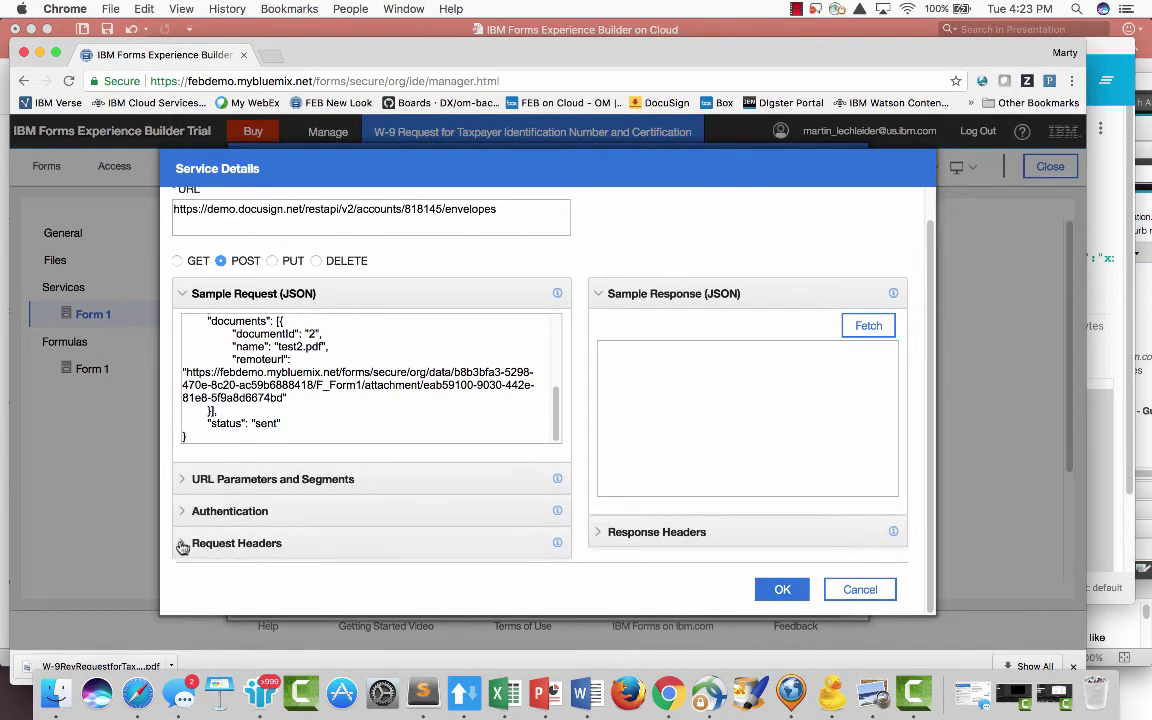
# - Review the request headers and save the service details
pyautogui.click(182, 545)
pyautogui.scroll(-3, 240, 543)
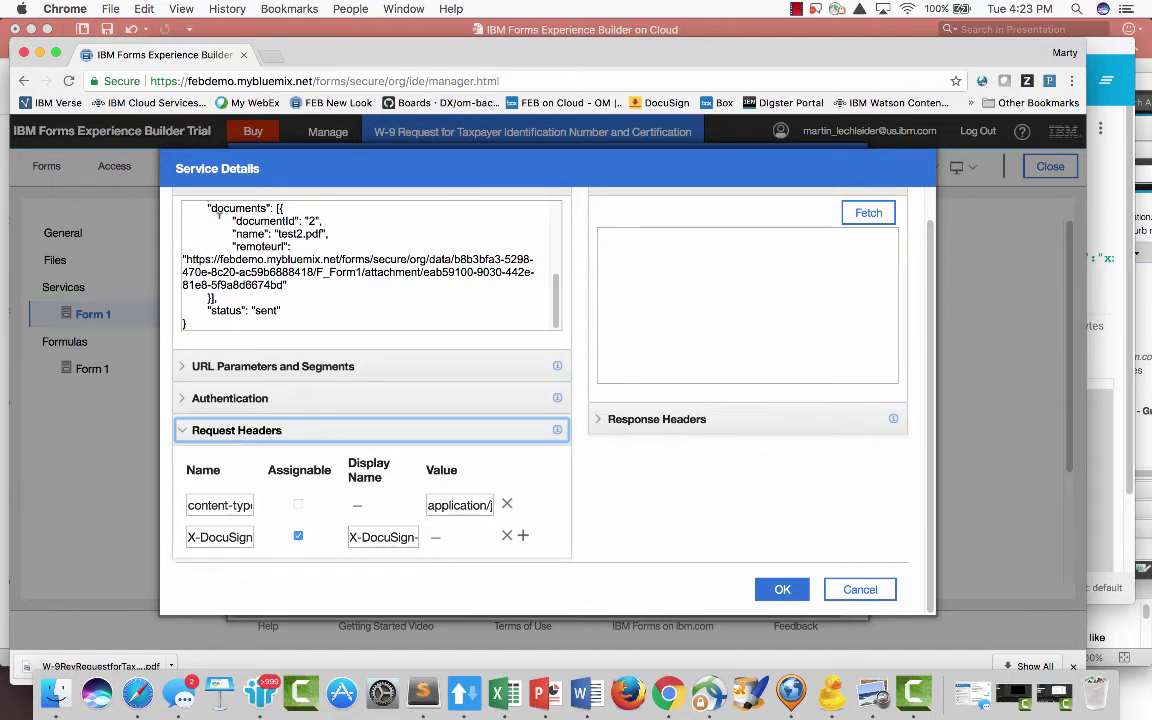
pyautogui.scroll(5, 579, 337)
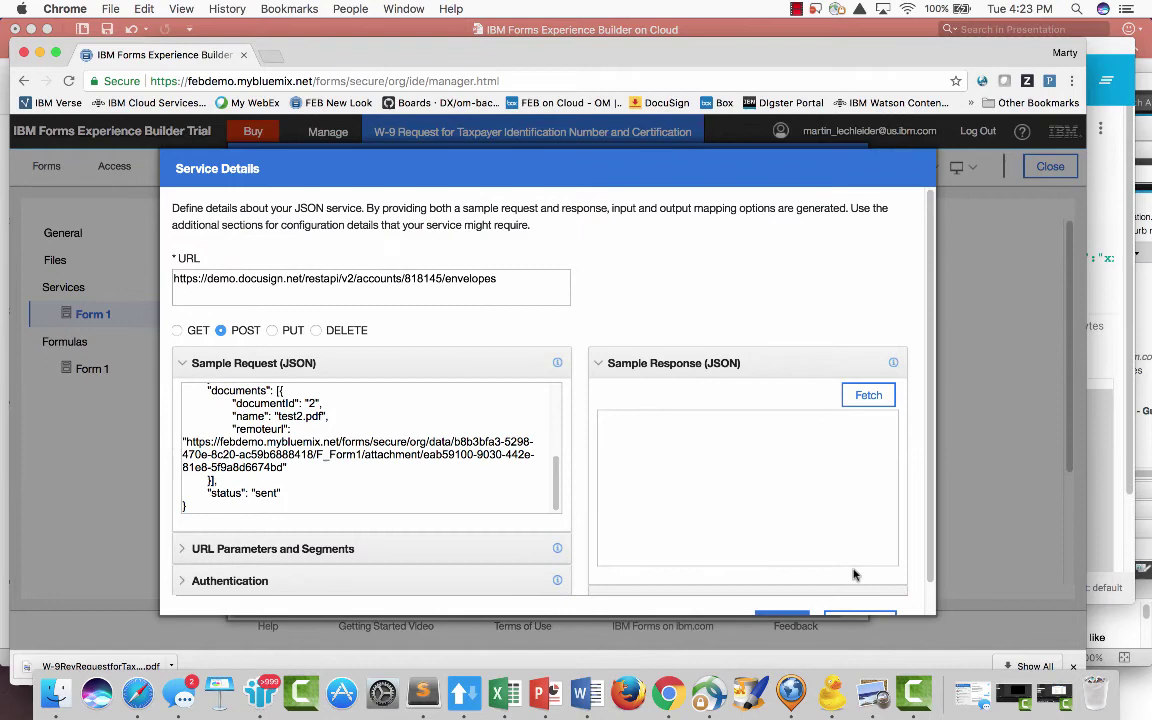
pyautogui.scroll(-5, 845, 550)
pyautogui.click(784, 590)
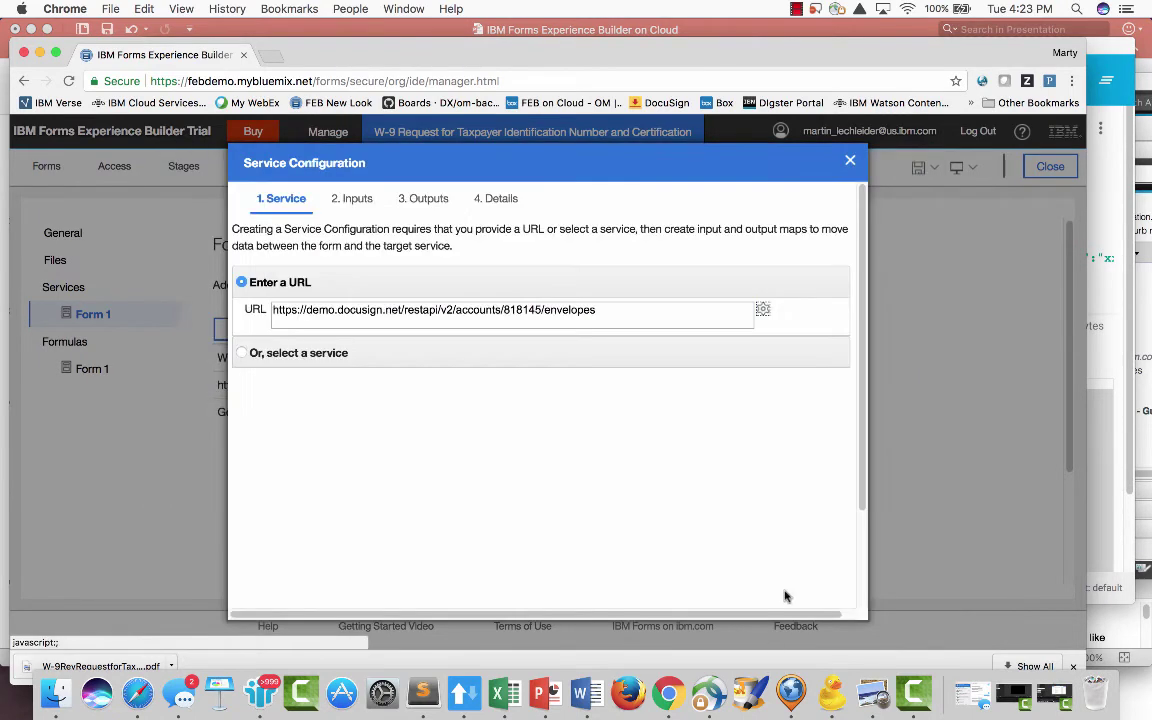
# - Review the Inputs mappings of form fields to email subject, body and recipients/signers
pyautogui.click(368, 200)
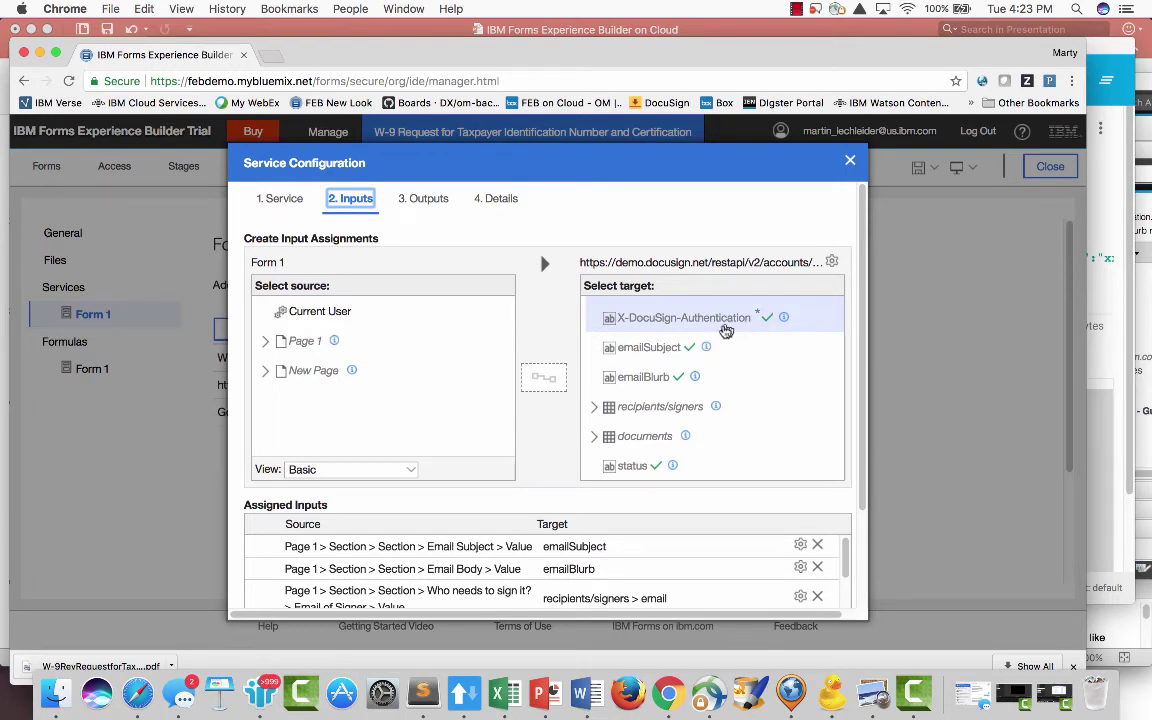
pyautogui.scroll(-2, 650, 330)
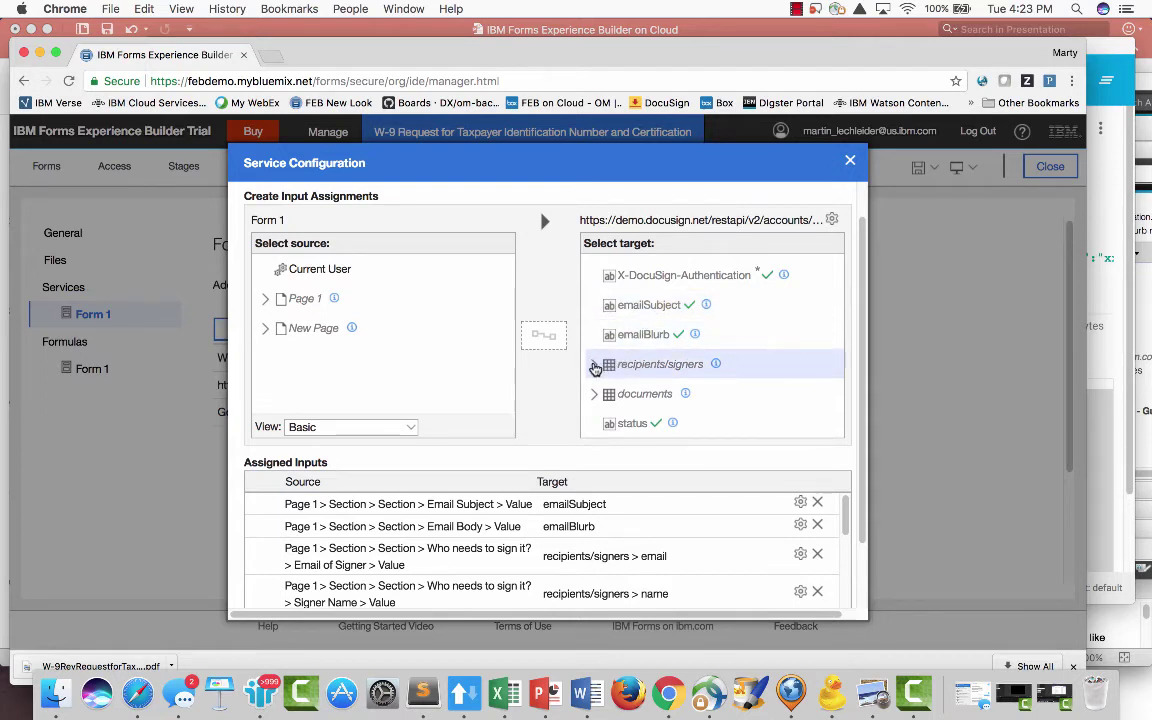
pyautogui.click(595, 368)
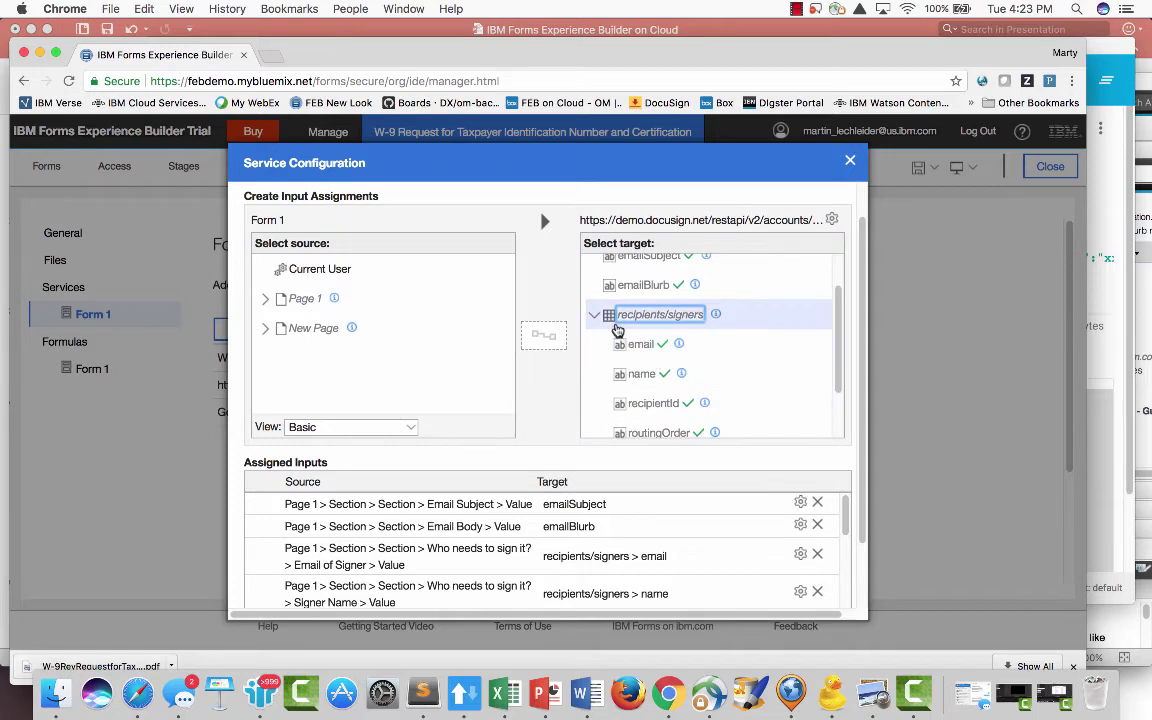
pyautogui.click(594, 314)
pyautogui.scroll(-2, 621, 375)
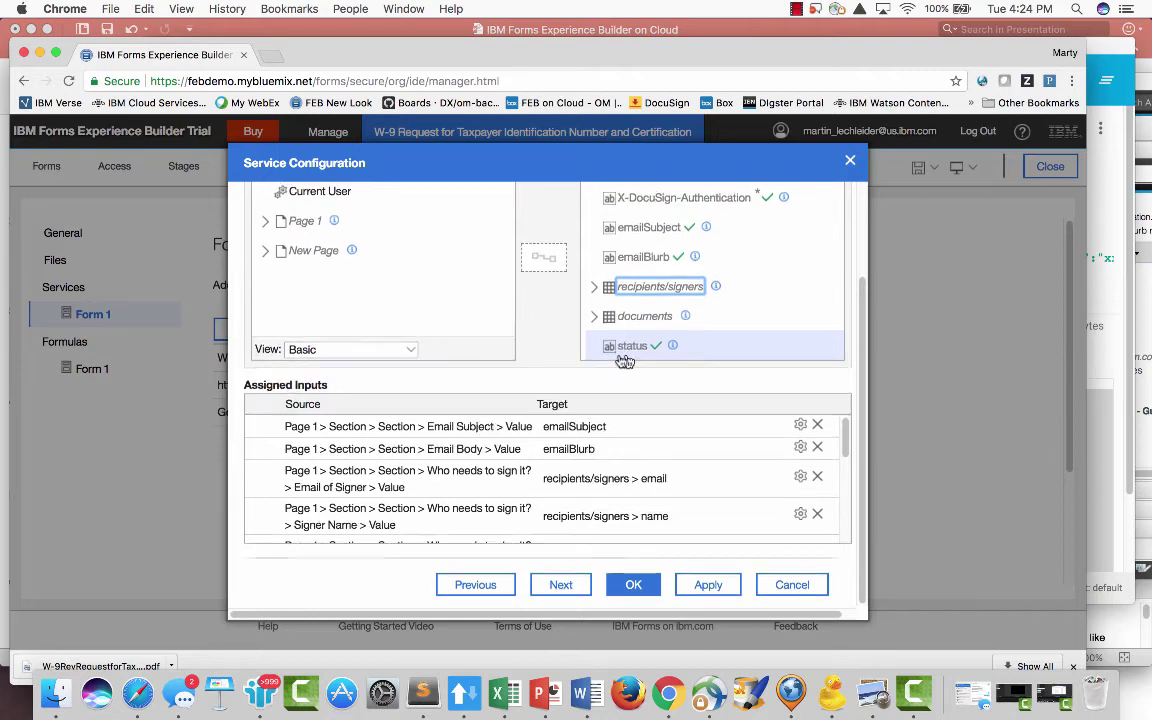
pyautogui.scroll(3, 560, 340)
# - Check the Outputs and Inputs assignments, then cancel the DocuSign configuration without saving
pyautogui.click(425, 200)
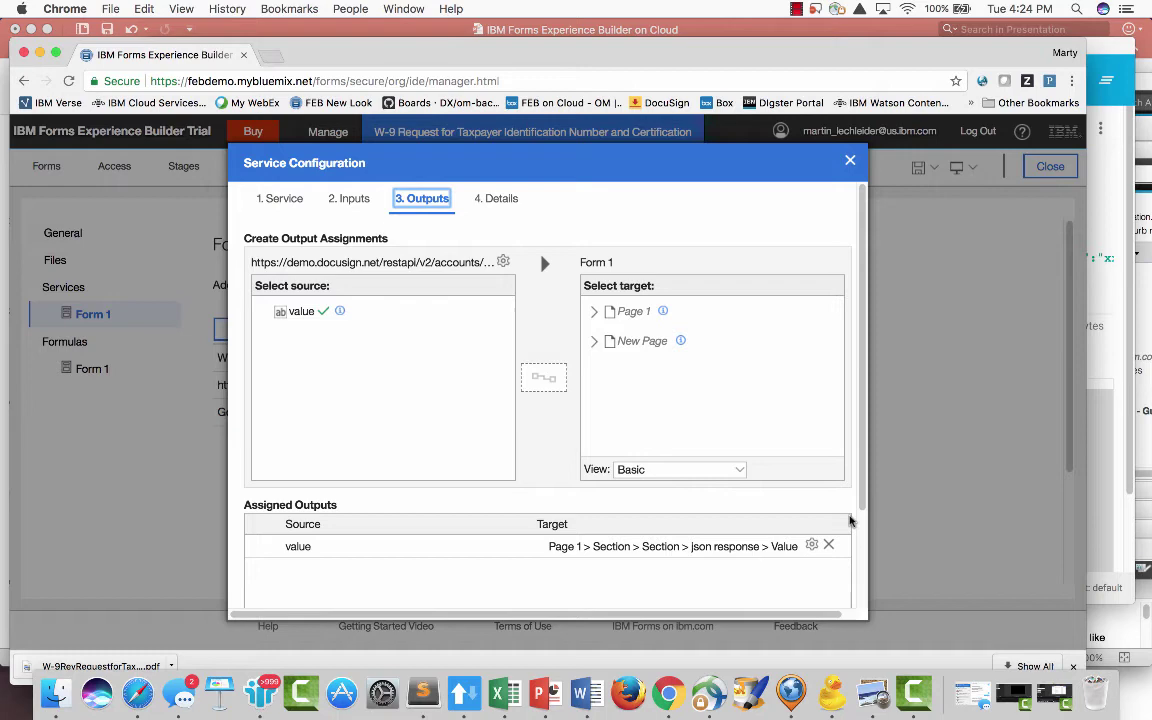
pyautogui.click(352, 200)
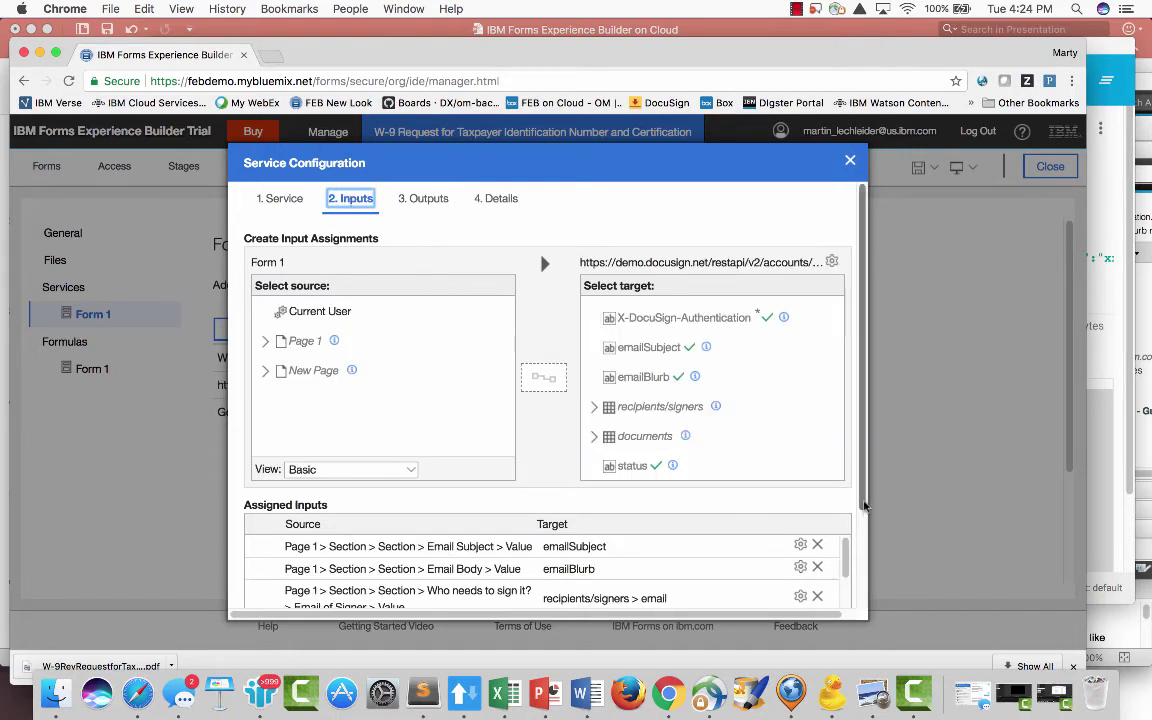
pyautogui.scroll(-3, 865, 505)
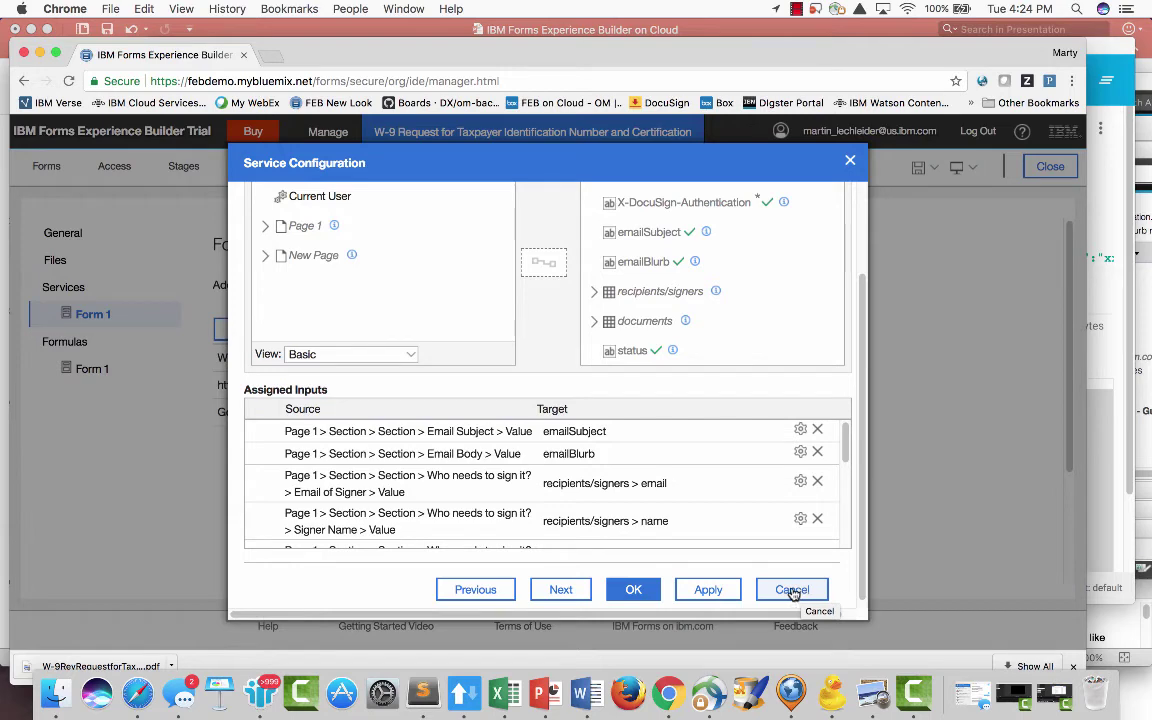
pyautogui.click(792, 590)
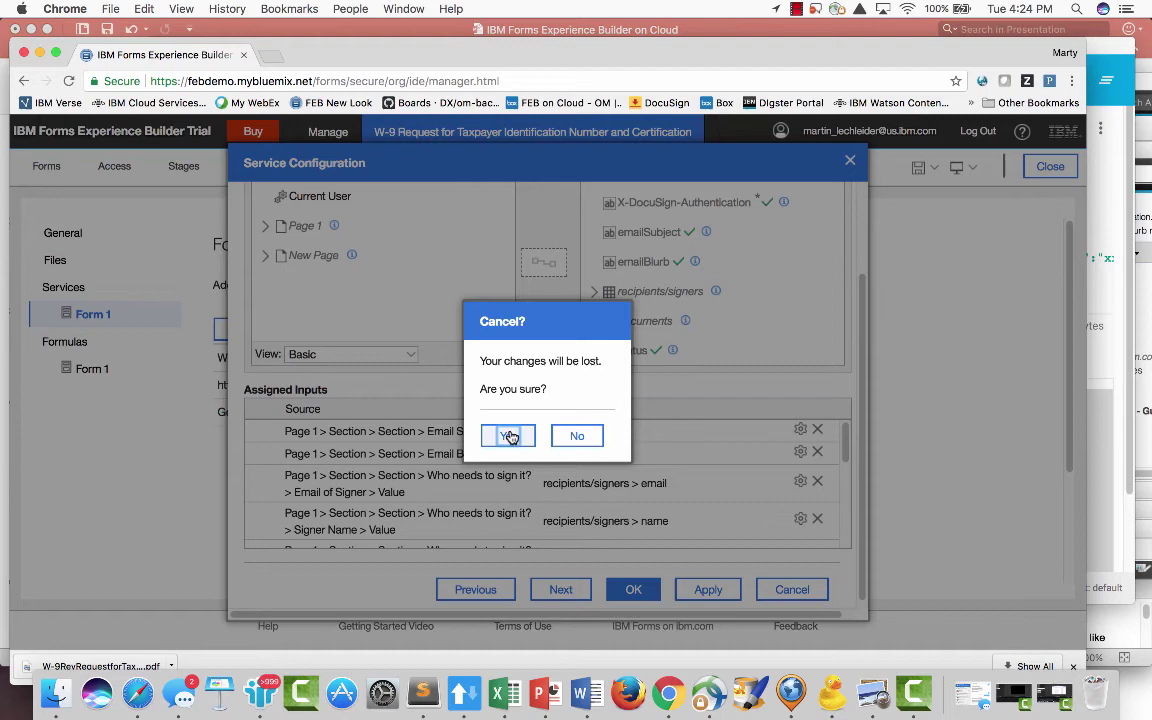
pyautogui.click(510, 437)
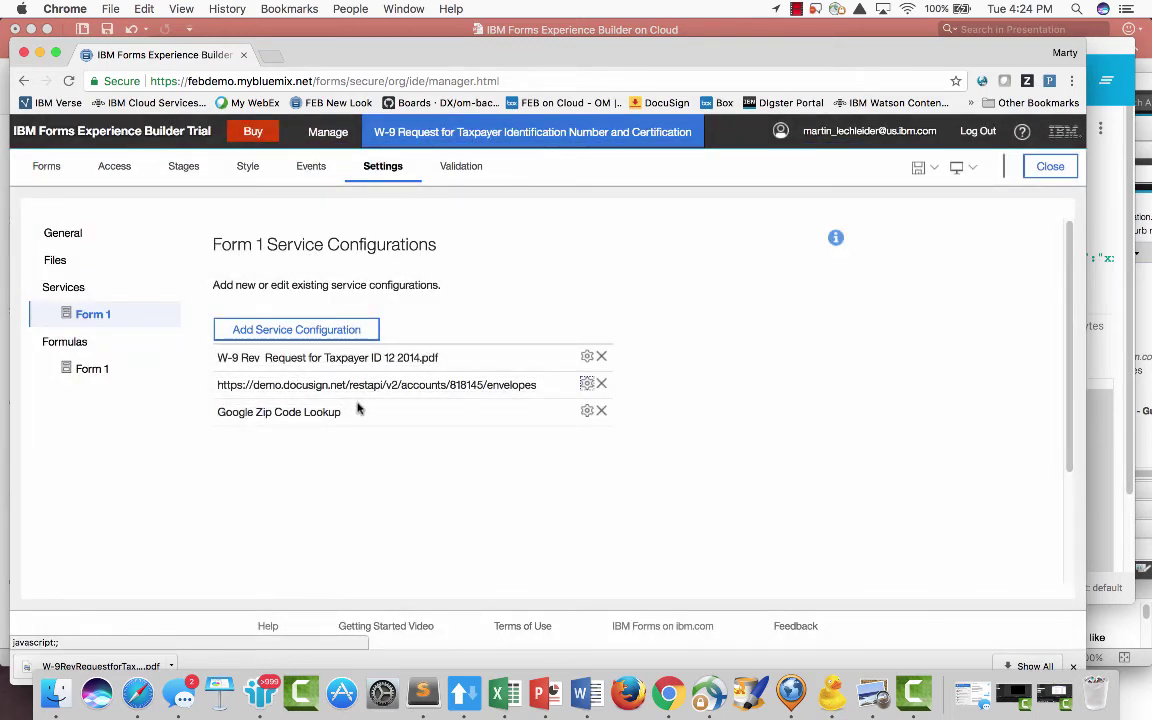
pyautogui.click(50, 168)
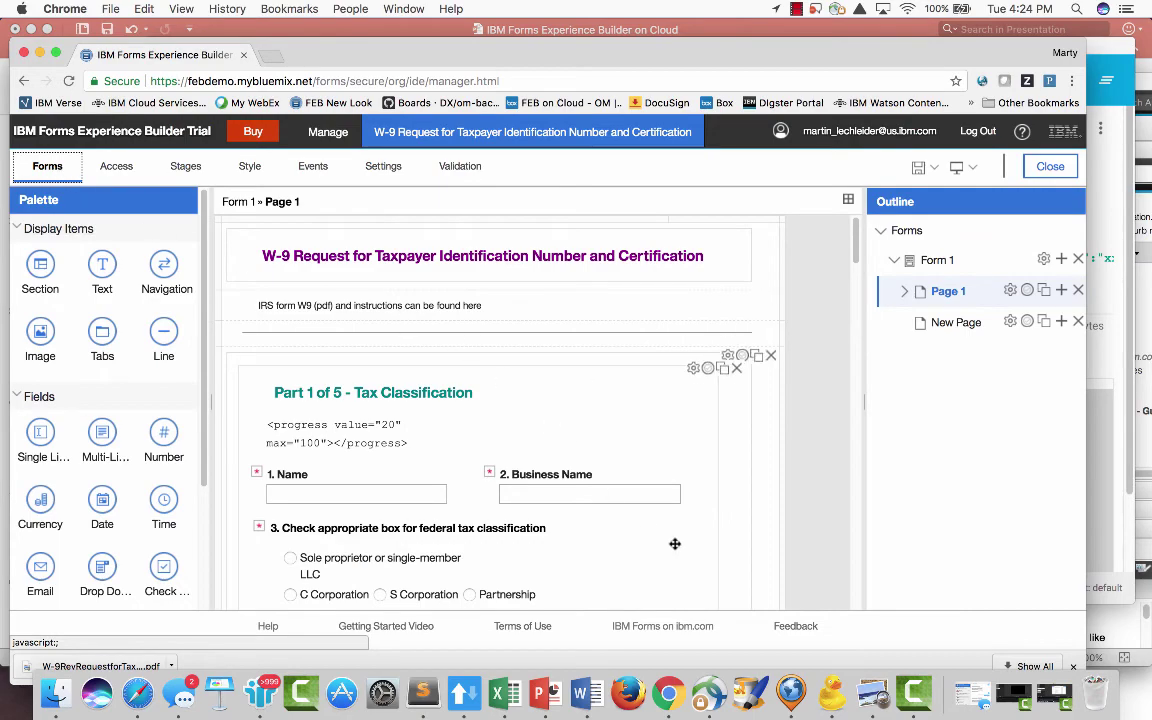
pyautogui.scroll(-5, 512, 488)
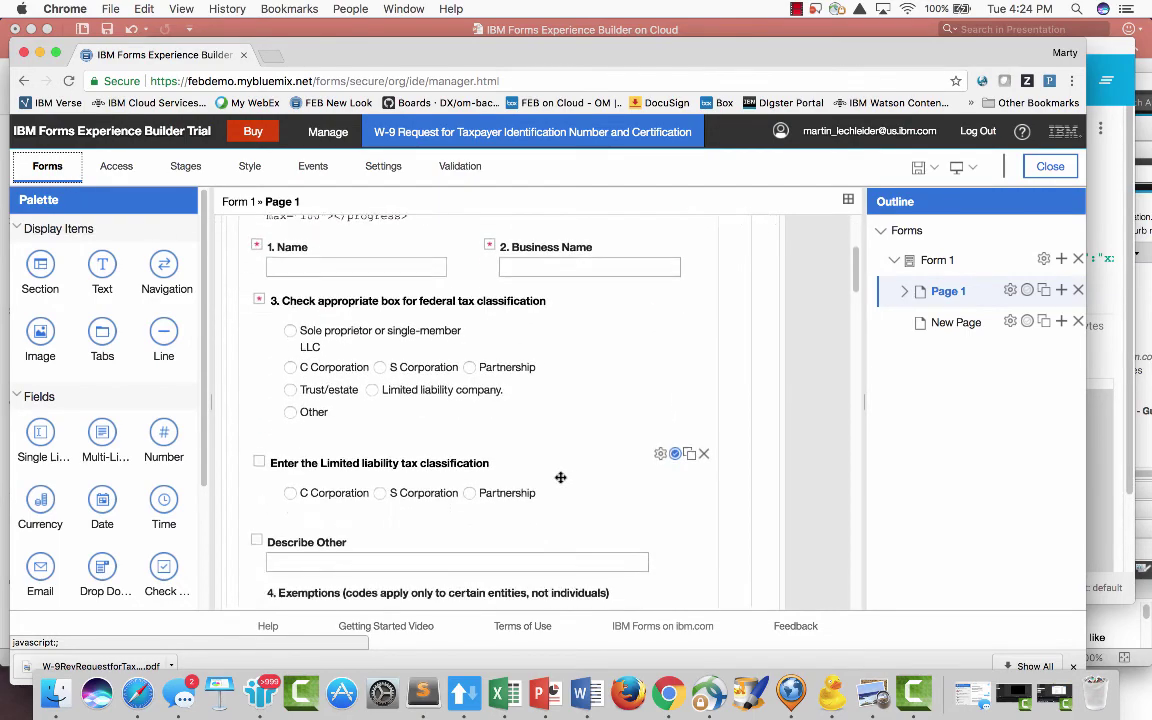
pyautogui.scroll(-20, 580, 505)
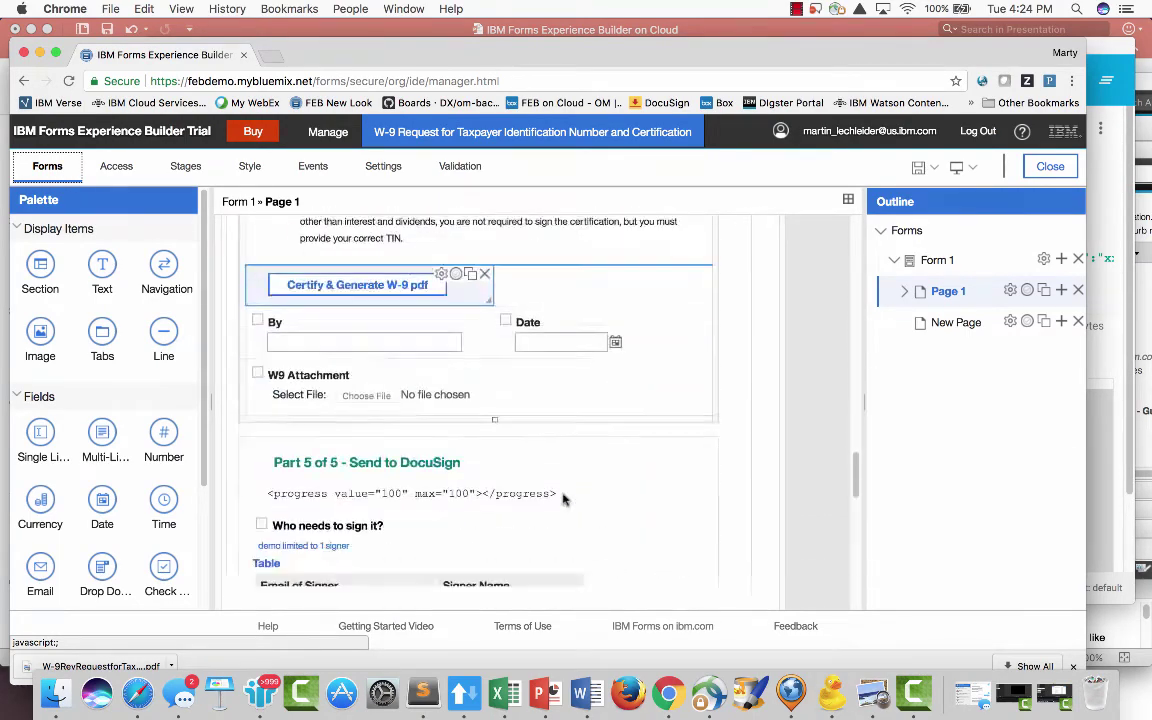
pyautogui.scroll(-9, 563, 499)
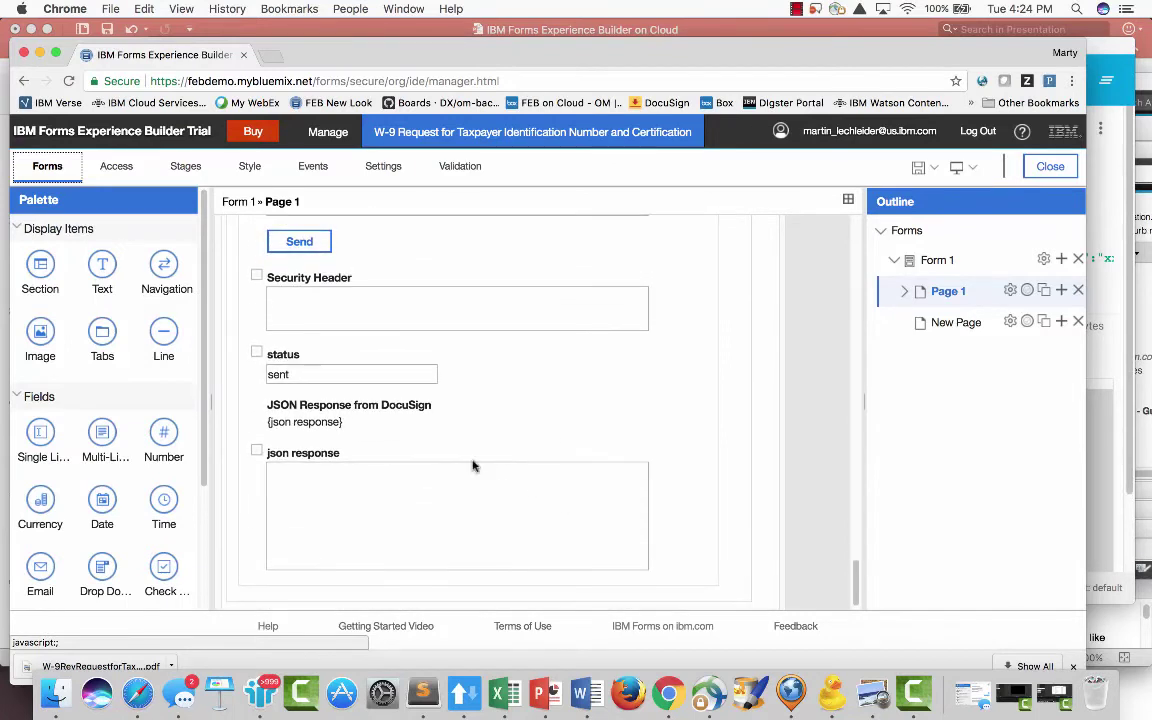
pyautogui.scroll(1, 355, 300)
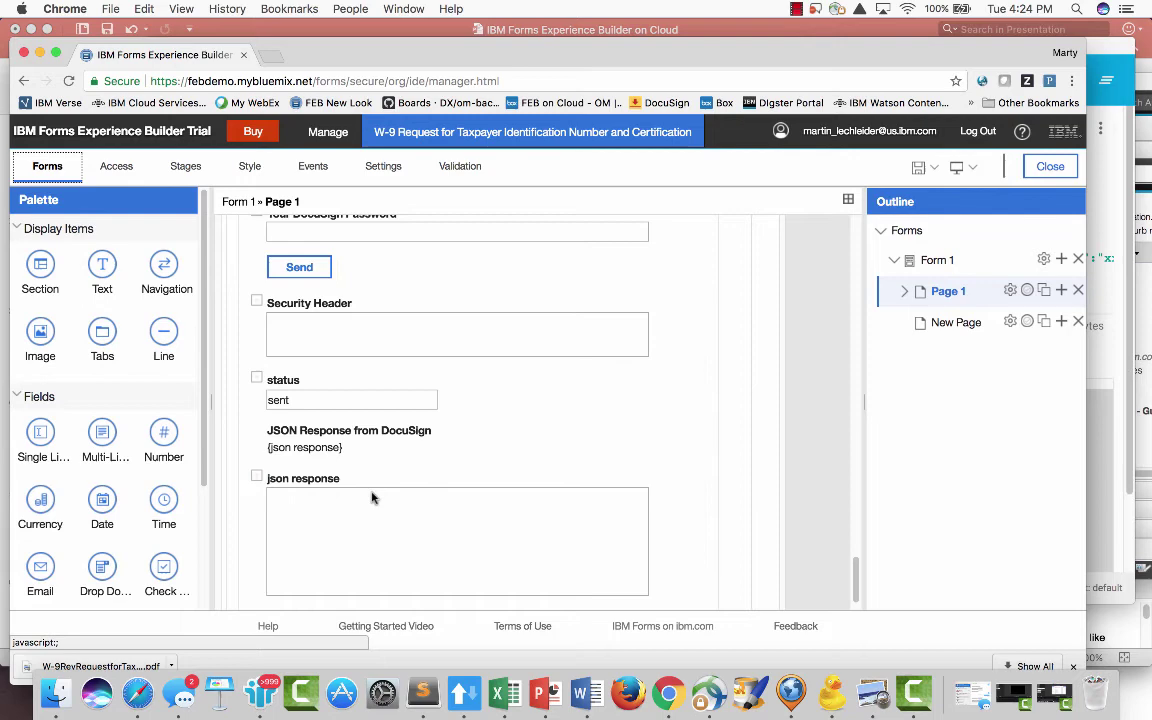
pyautogui.scroll(2, 376, 520)
pyautogui.scroll(10, 376, 520)
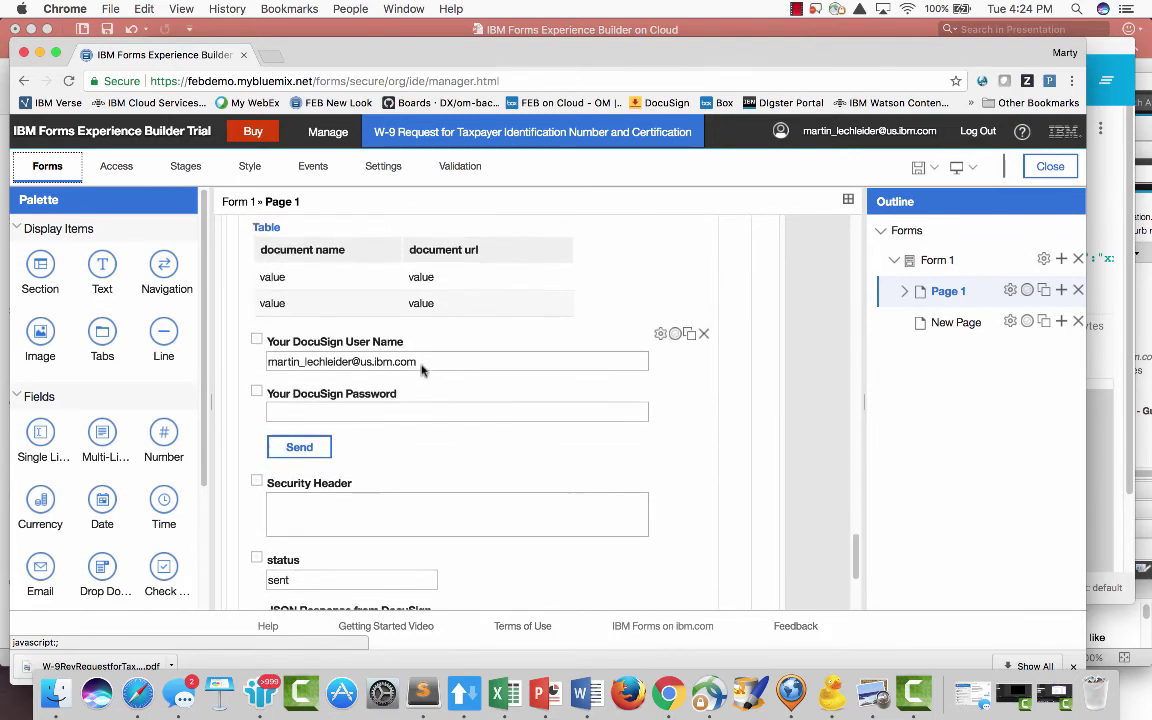
pyautogui.scroll(1, 352, 290)
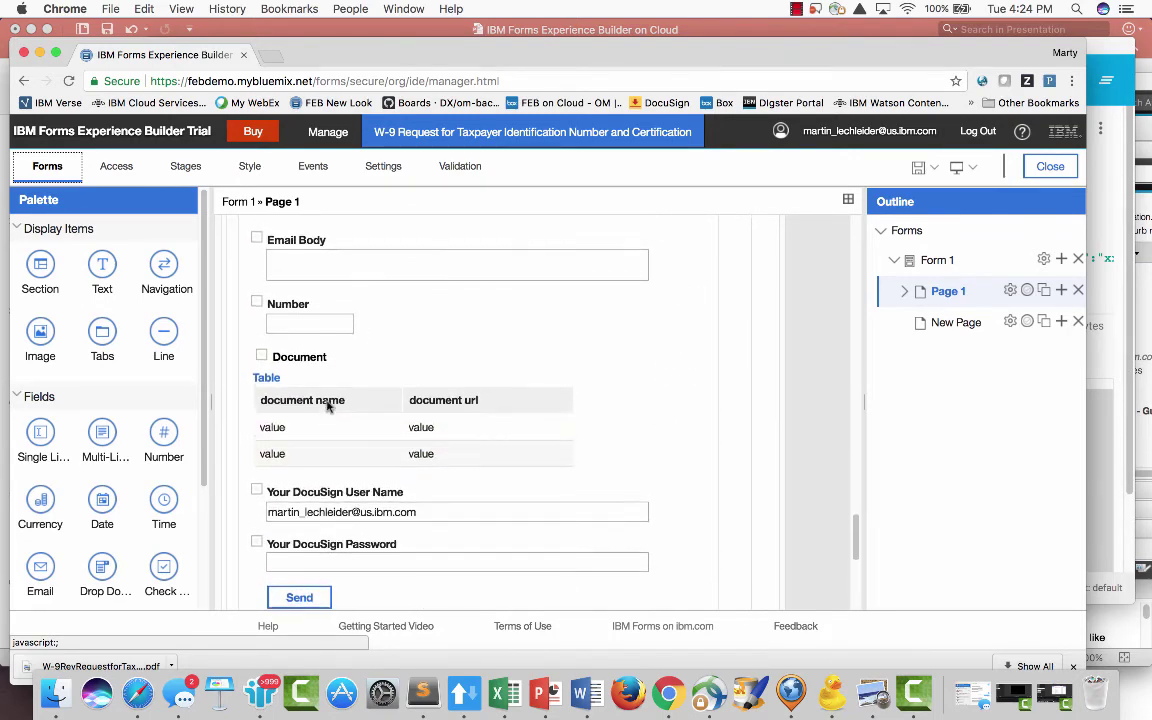
pyautogui.scroll(4, 325, 343)
pyautogui.scroll(5, 330, 330)
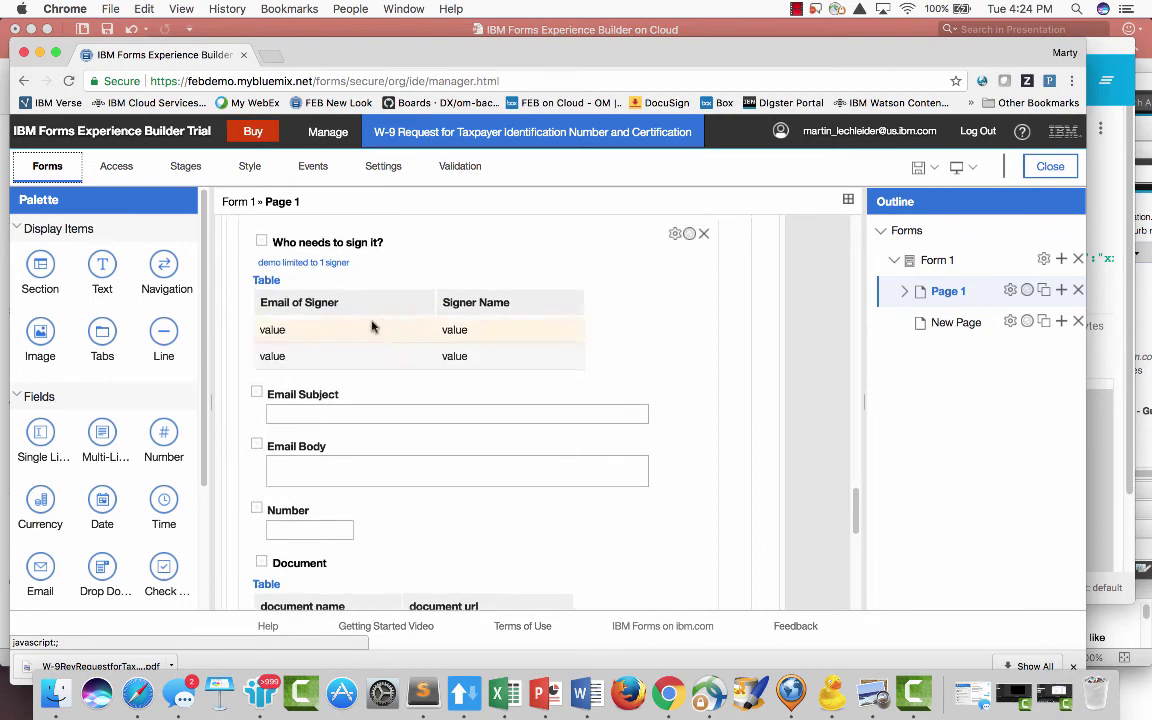
pyautogui.scroll(-6, 452, 429)
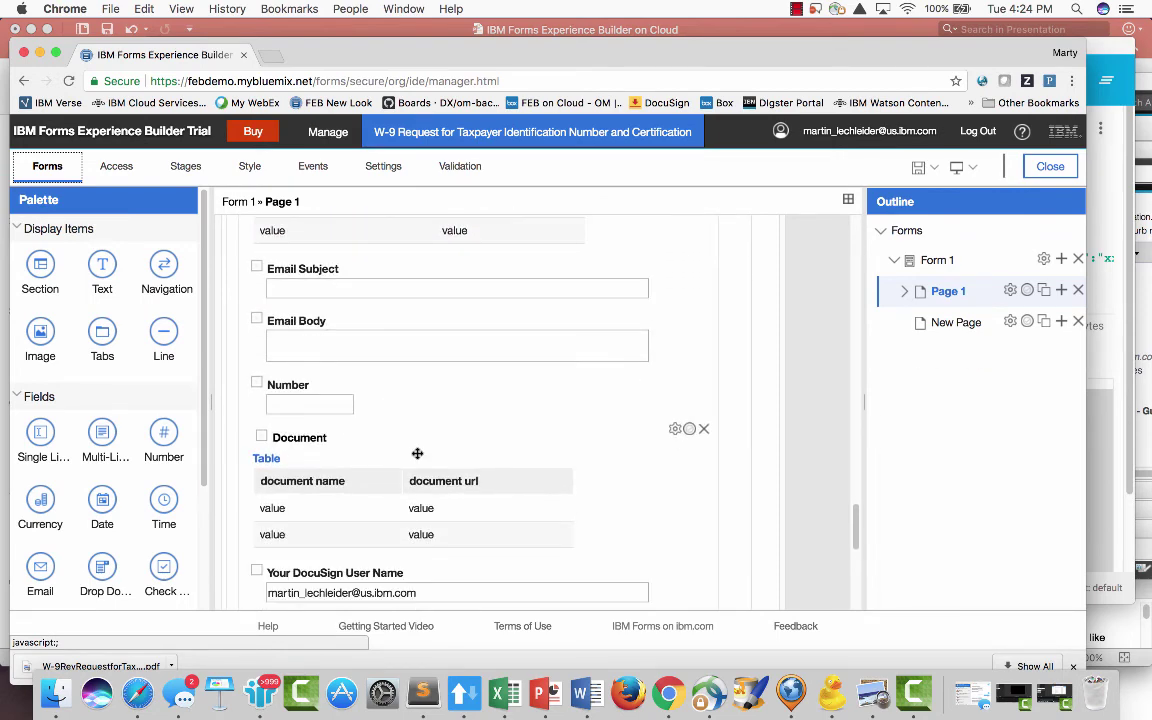
pyautogui.scroll(-12, 390, 430)
pyautogui.scroll(1, 342, 234)
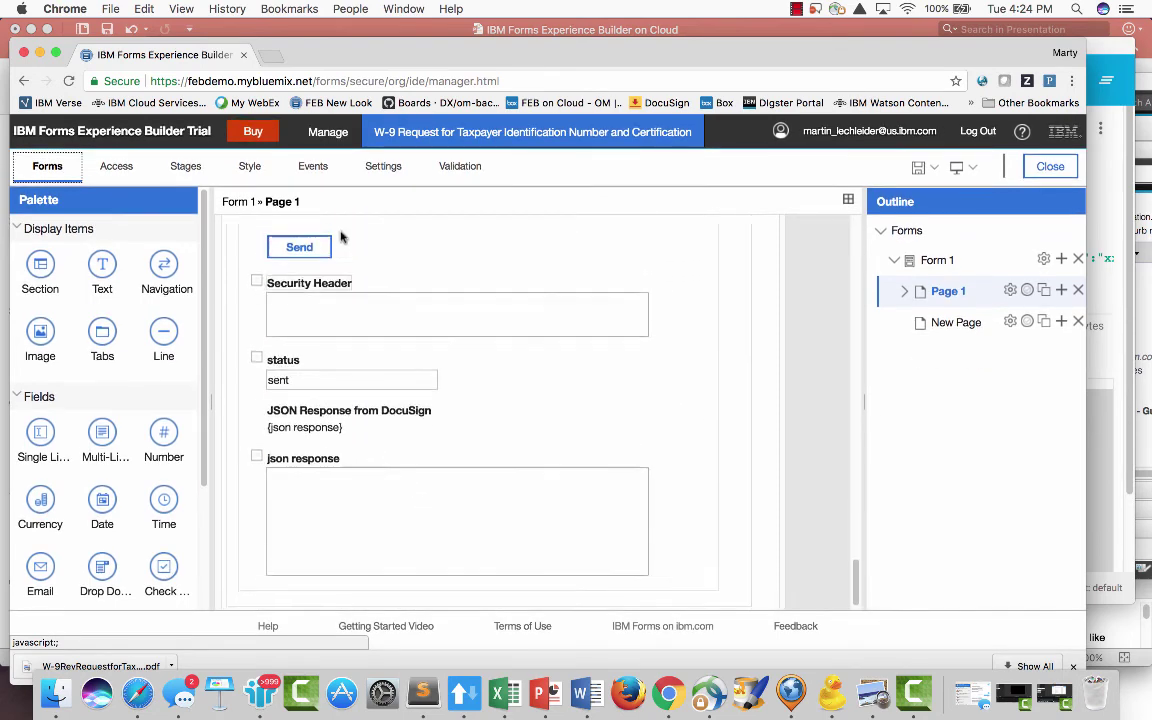
pyautogui.click(330, 259)
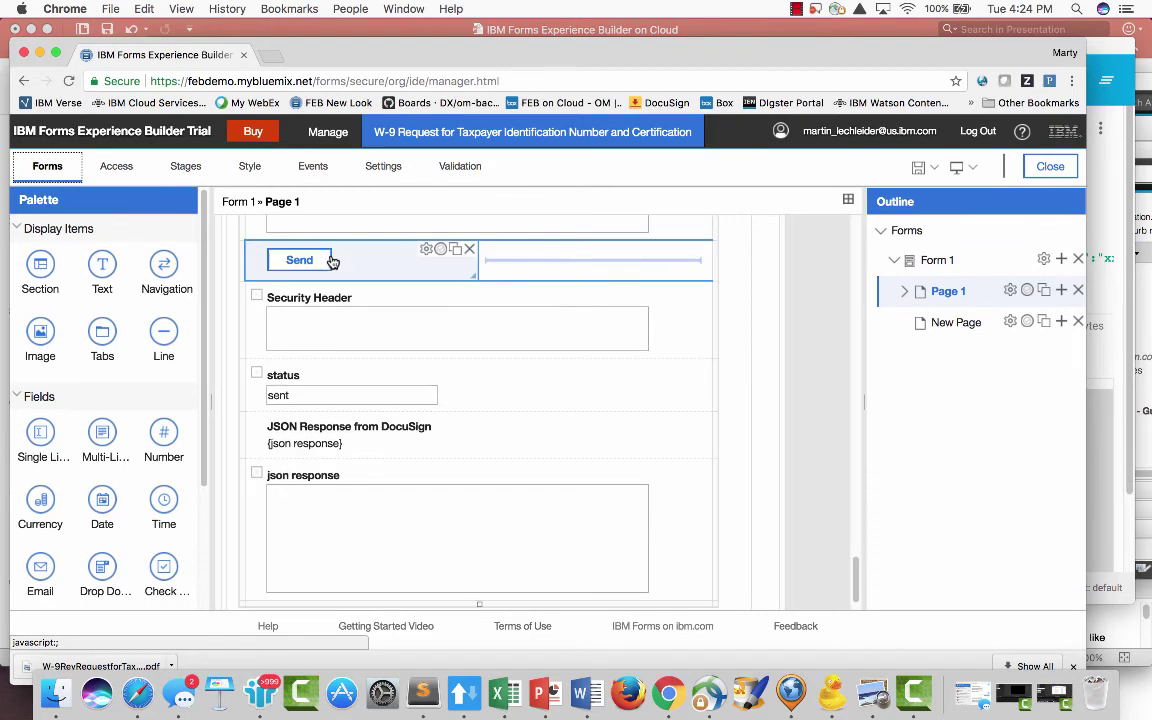
pyautogui.click(428, 247)
pyautogui.click(421, 196)
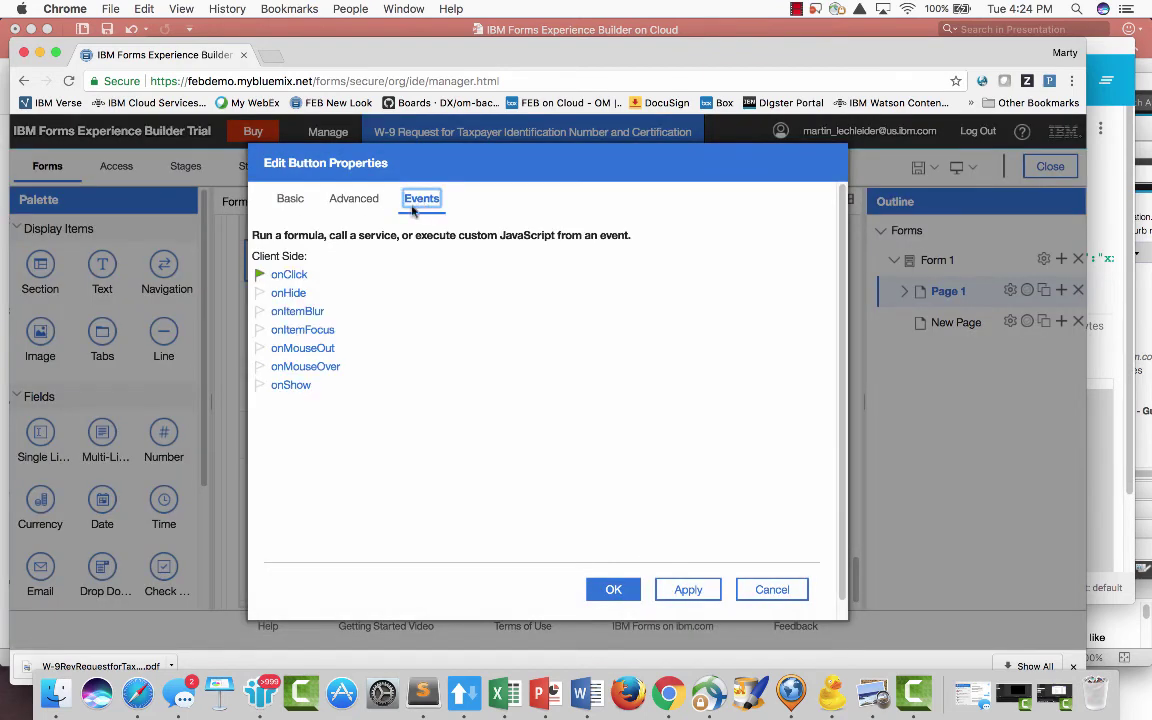
pyautogui.click(282, 274)
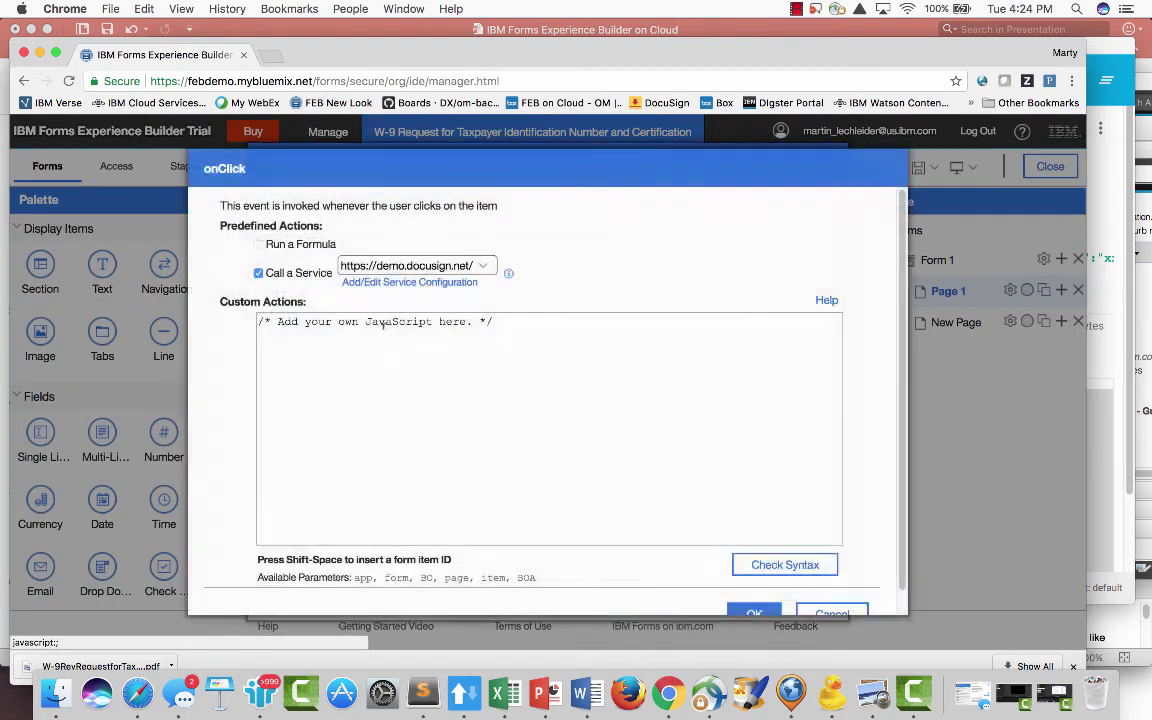
pyautogui.click(476, 272)
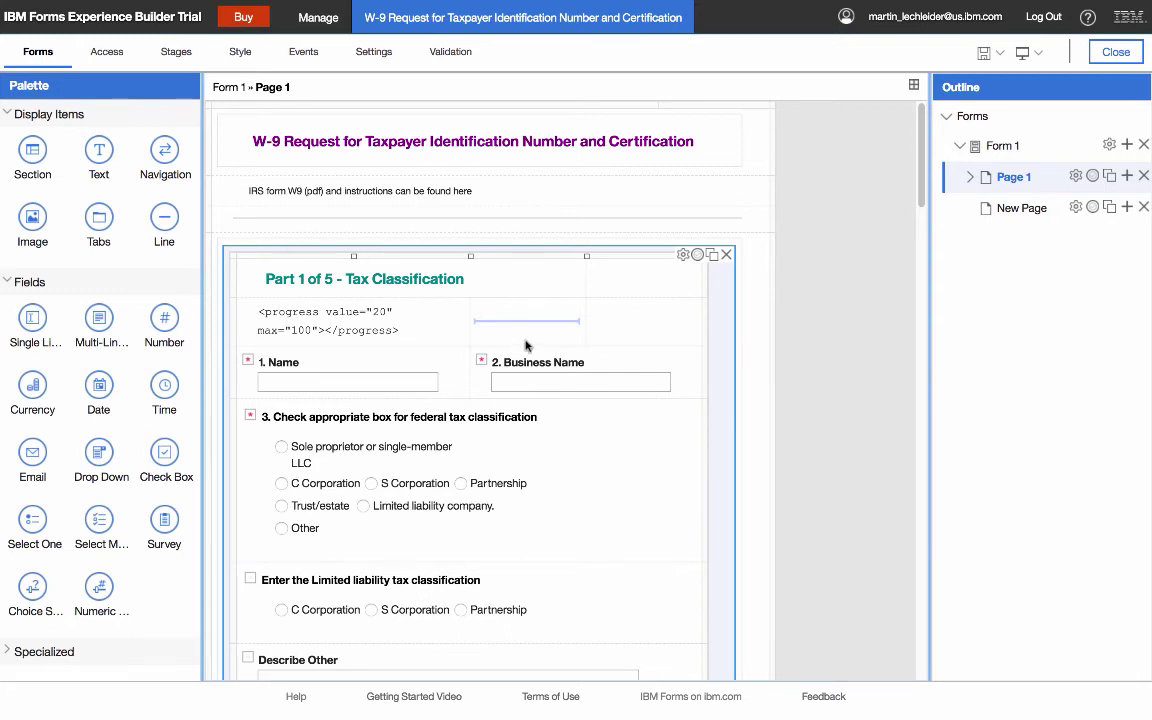
# - Scroll through the W-9 form parts and select the outer section wrapping Part 1
pyautogui.scroll(-1, 270, 300)
pyautogui.scroll(-2, 263, 291)
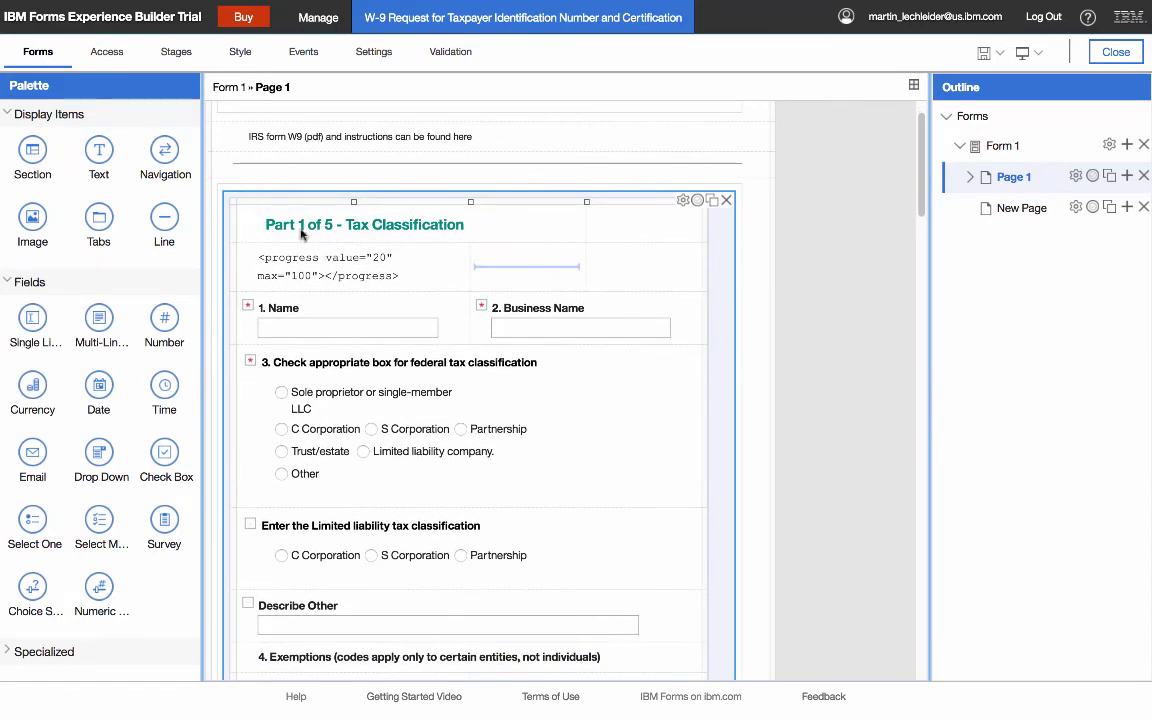
pyautogui.scroll(-2, 636, 377)
pyautogui.scroll(-10, 636, 377)
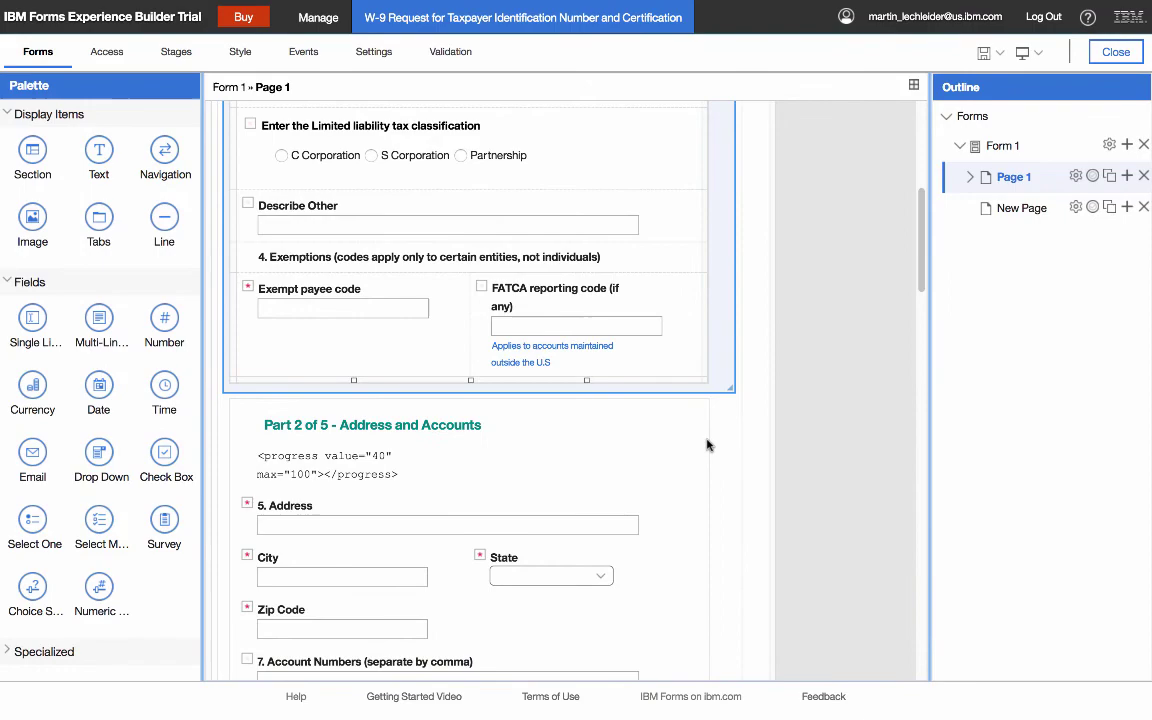
pyautogui.scroll(-6, 650, 450)
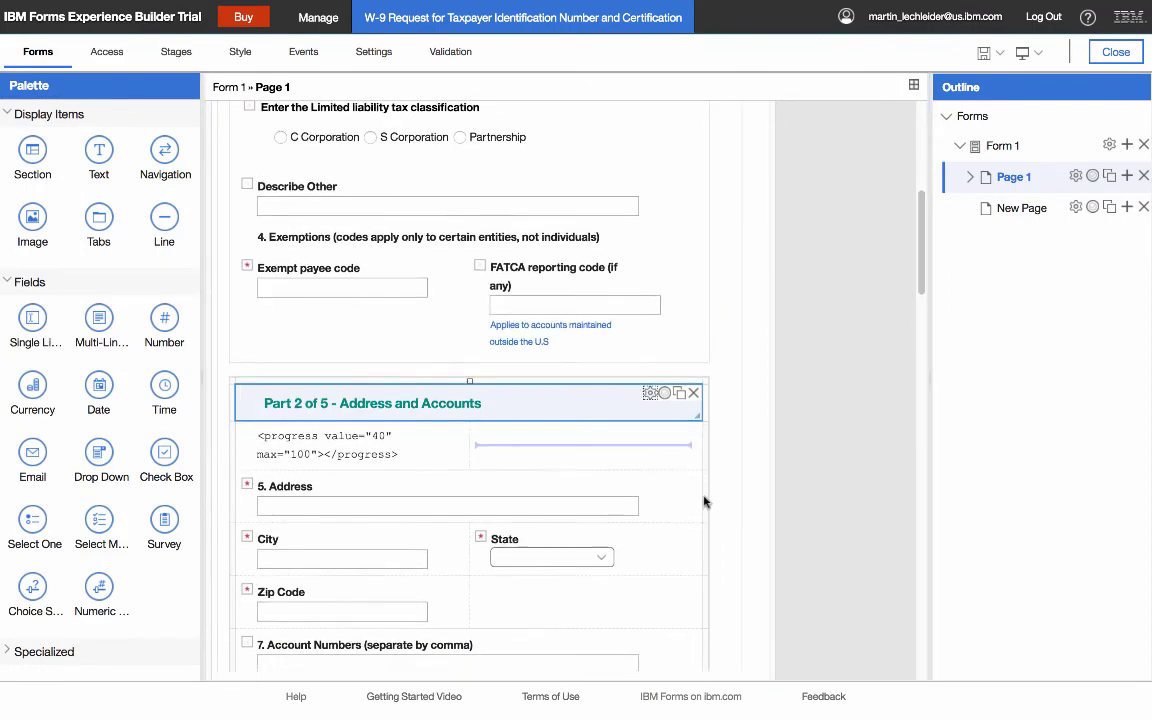
pyautogui.scroll(20, 655, 447)
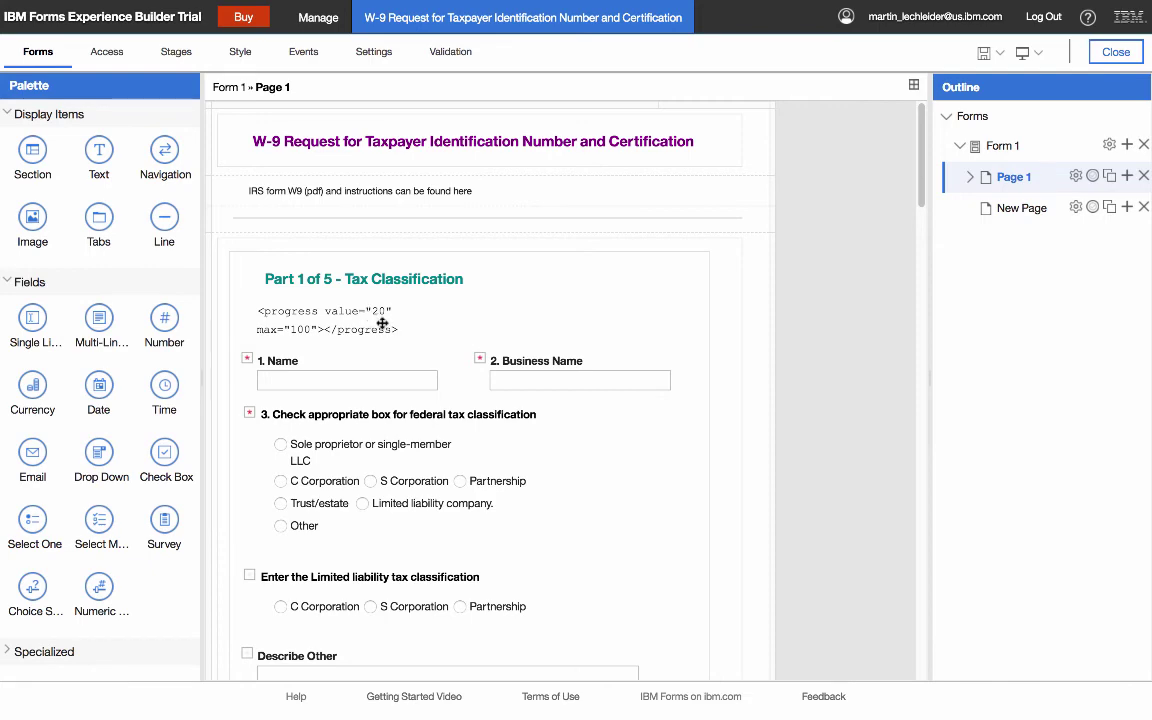
pyautogui.scroll(-7, 388, 320)
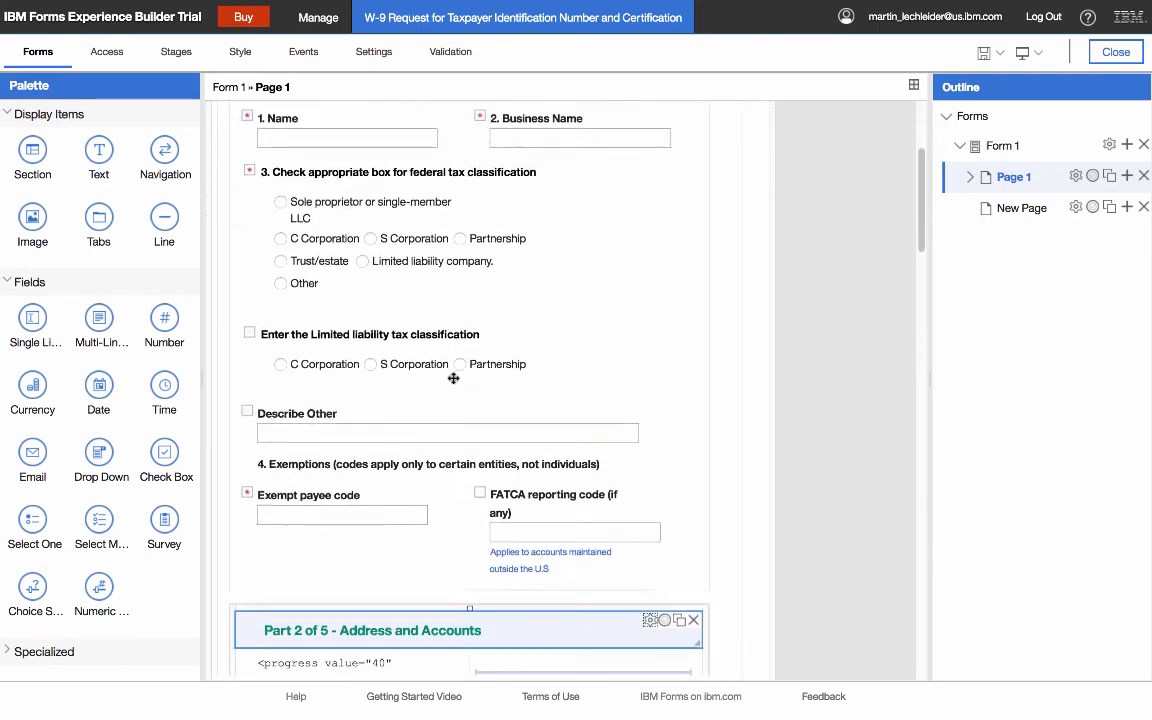
pyautogui.scroll(-2, 400, 400)
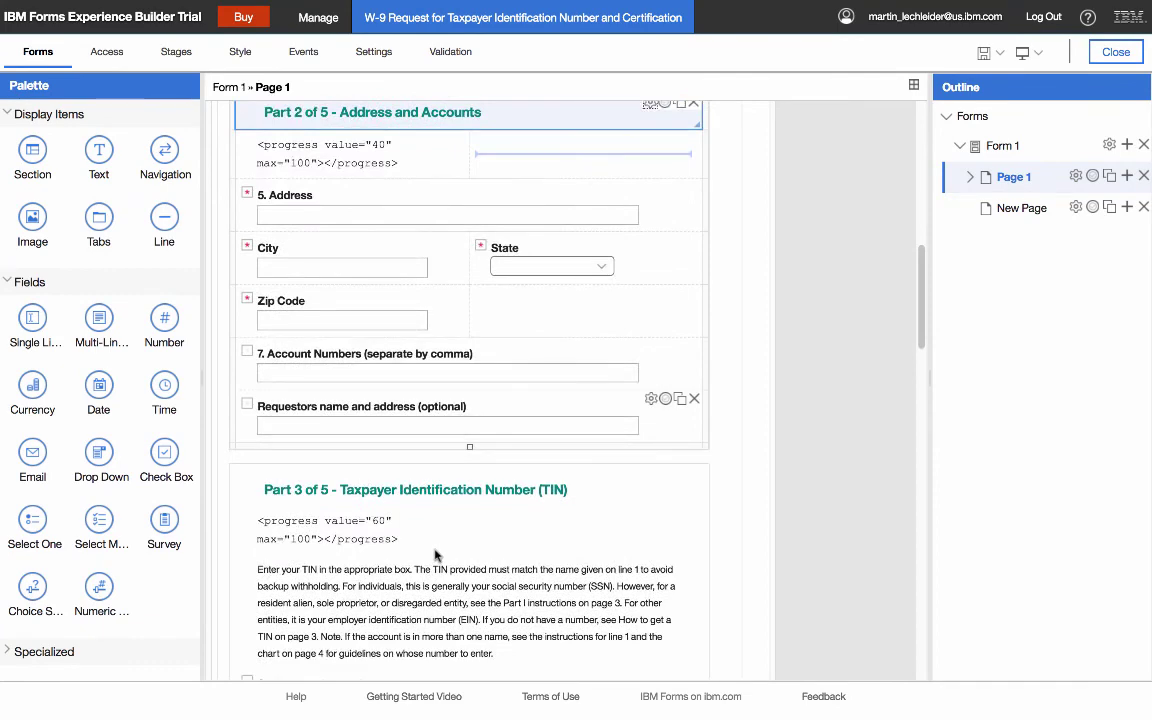
pyautogui.scroll(10, 586, 476)
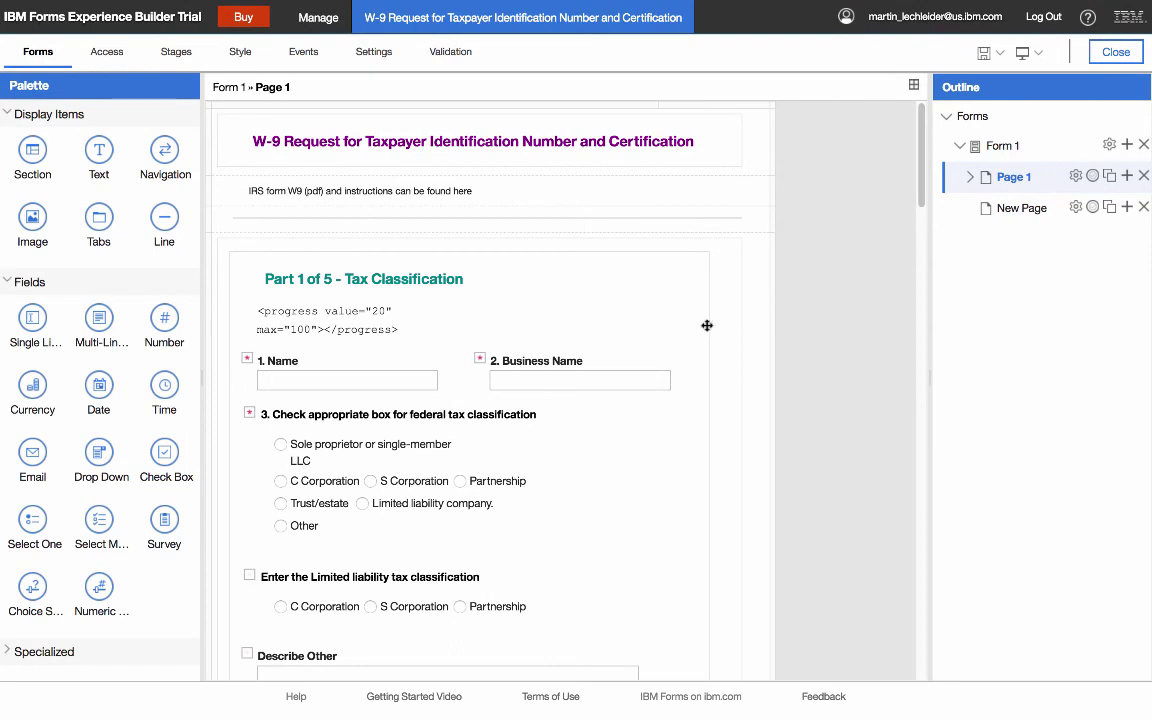
pyautogui.click(706, 325)
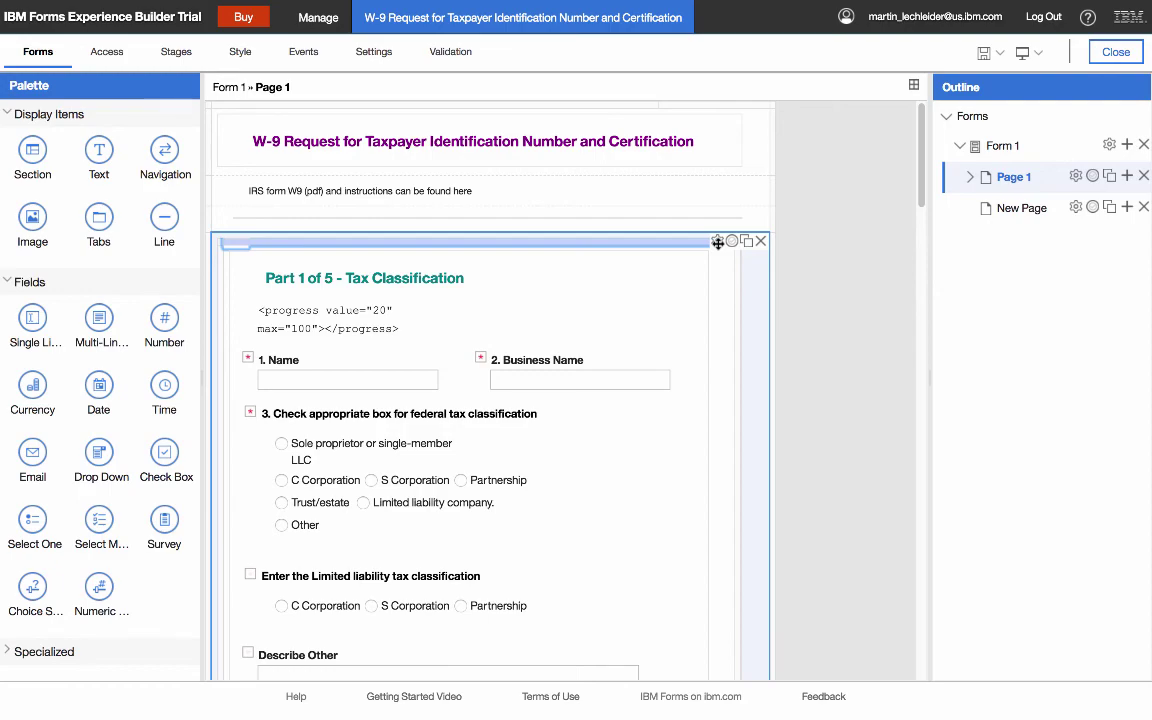
# - Open the section's properties to view its carousel layout, then cancel without changes
pyautogui.click(717, 242)
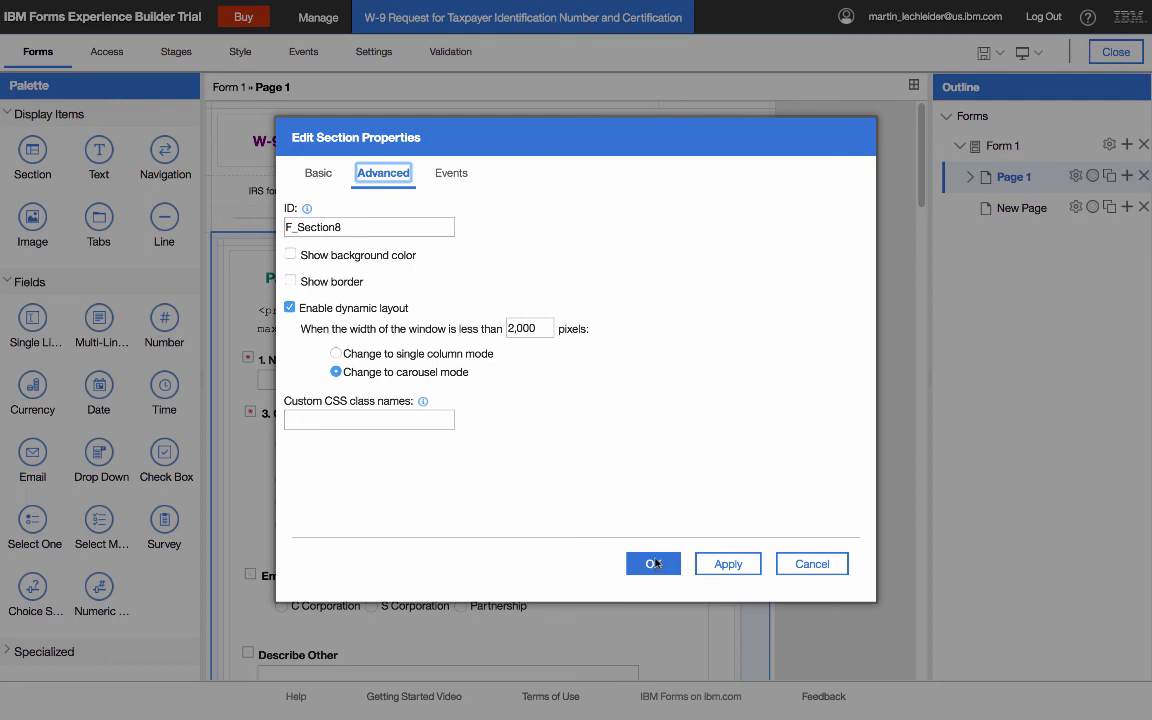
pyautogui.click(812, 564)
pyautogui.scroll(-2, 650, 430)
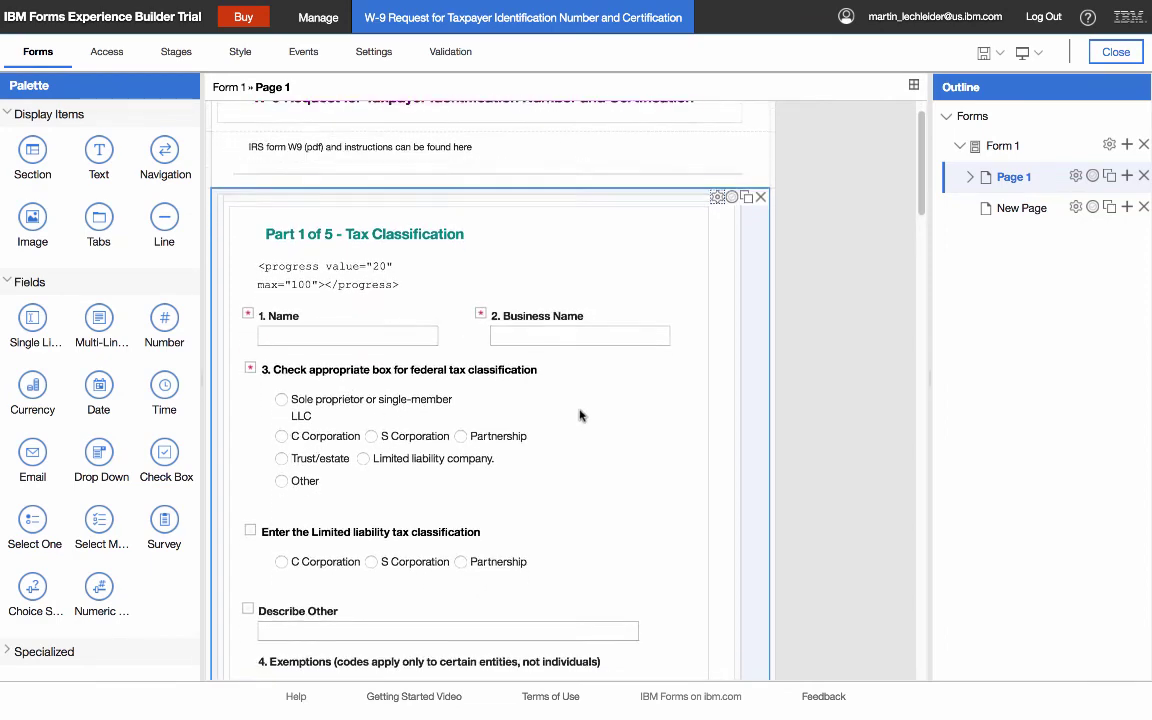
pyautogui.scroll(-1, 590, 425)
# - In the live preview, advance through Part 2 Address and Accounts and Part 3 TIN to Part 4 Certification
pyautogui.moveTo(310, 5)
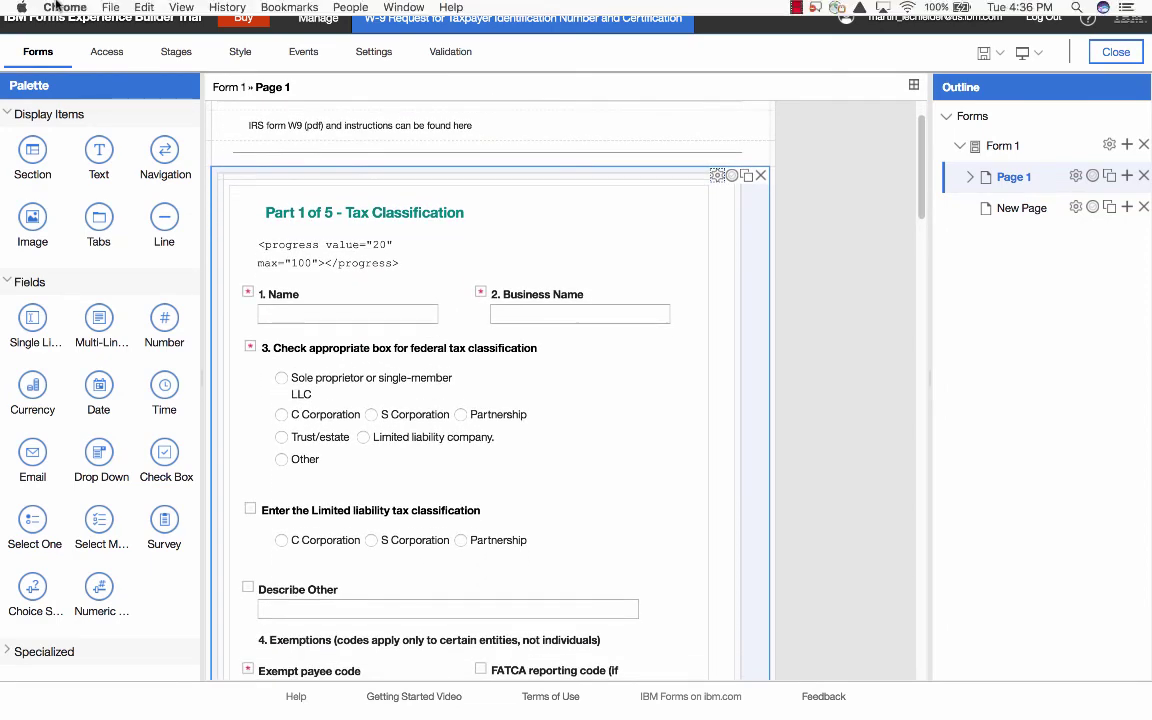
pyautogui.click(310, 36)
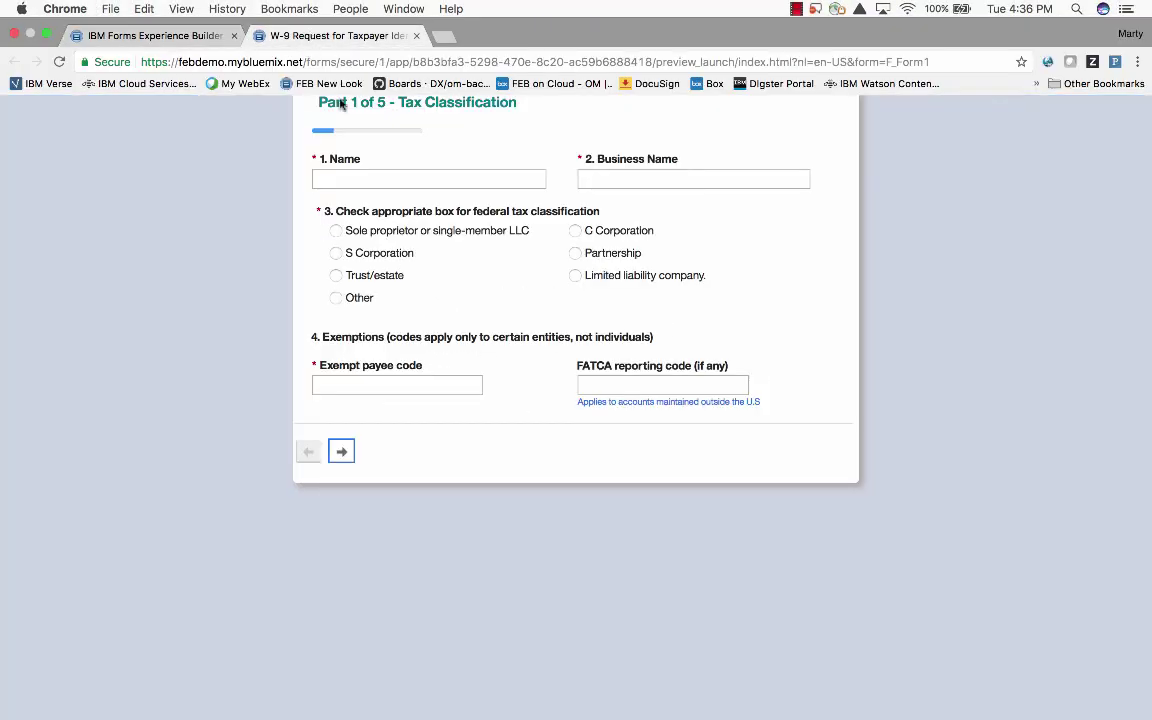
pyautogui.click(343, 453)
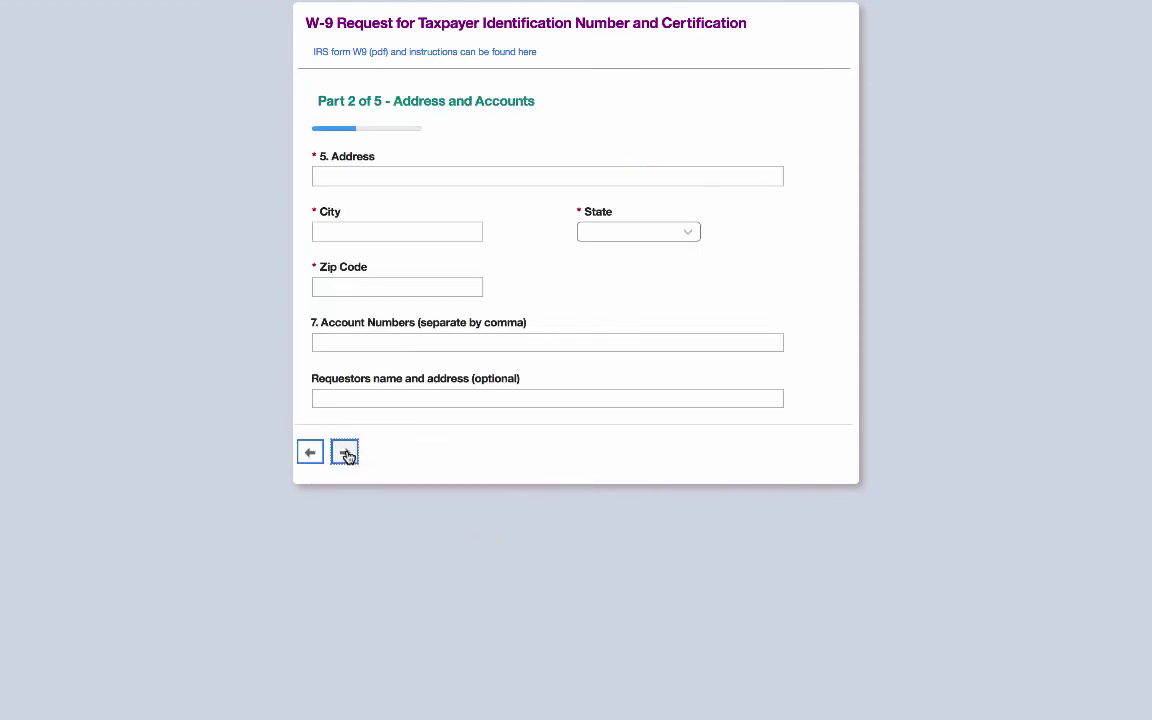
pyautogui.click(345, 454)
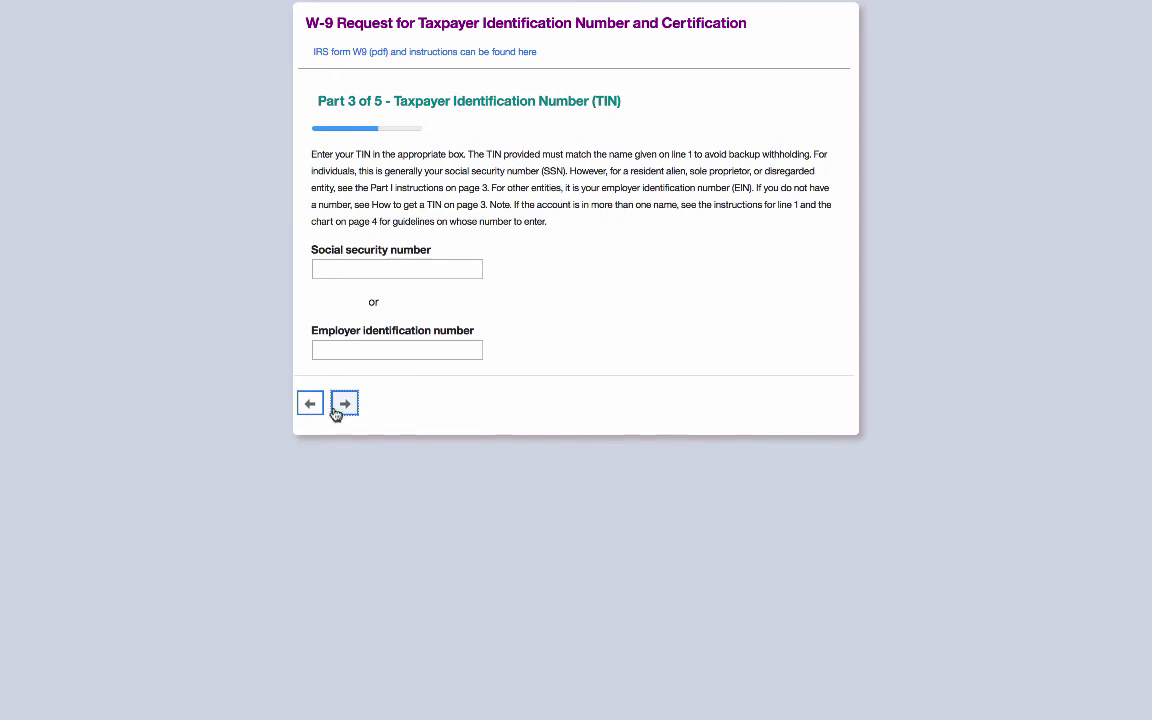
pyautogui.click(346, 403)
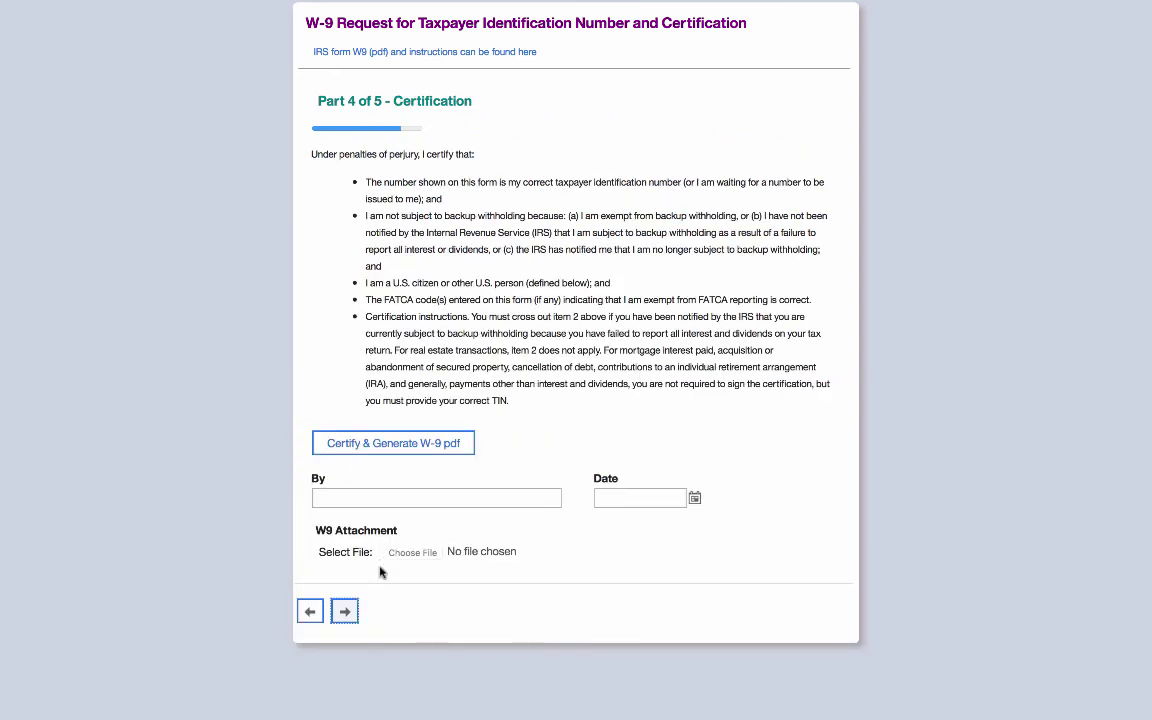
pyautogui.moveTo(436, 6)
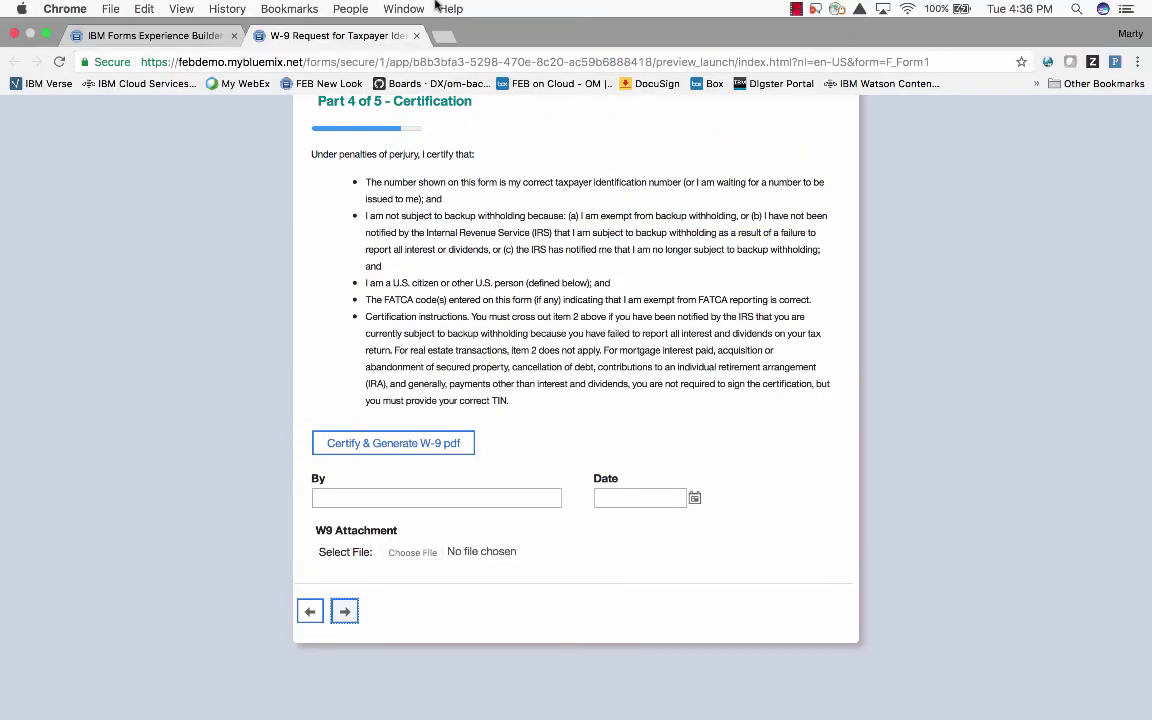